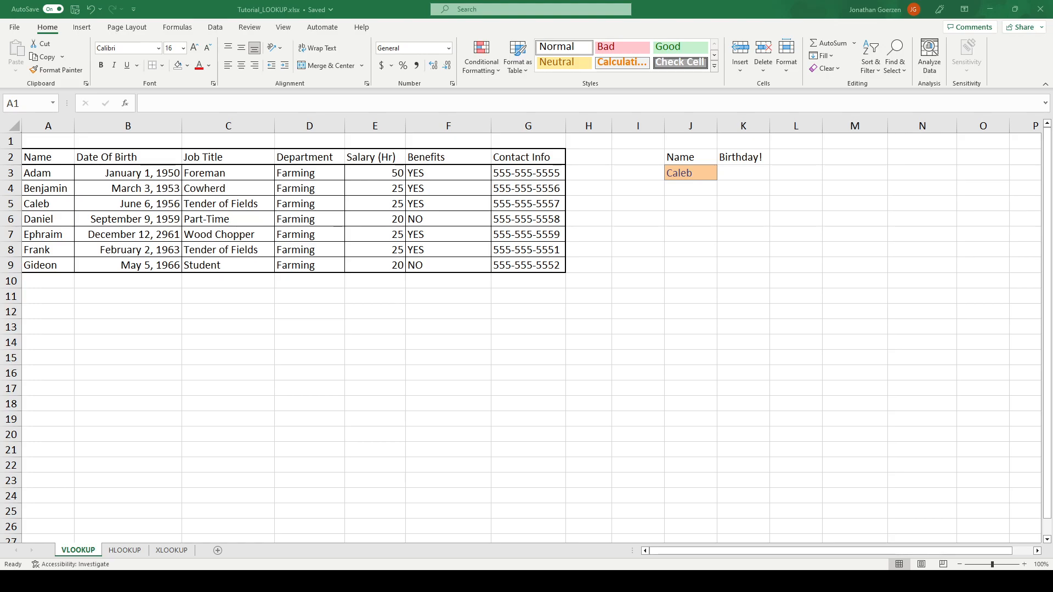
Examine the employee table's columns and rows and the lookup name cell J3 on the VLOOKUP sheet
{"action": "left_click_drag", "start_coordinate": [51, 158], "coordinate": [553, 268]}
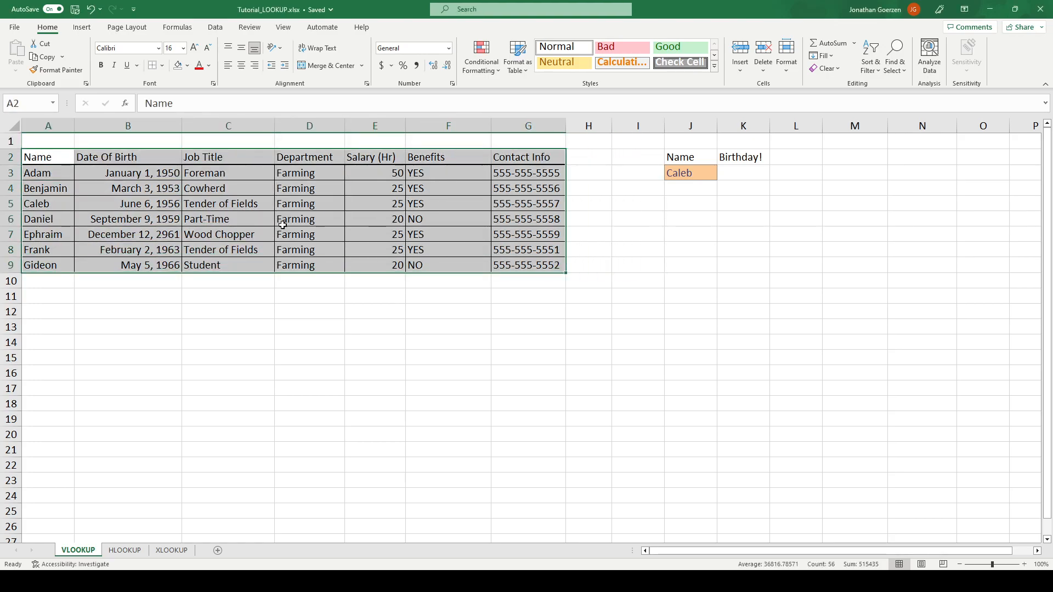
{"action": "left_click_drag", "start_coordinate": [47, 172], "coordinate": [104, 262]}
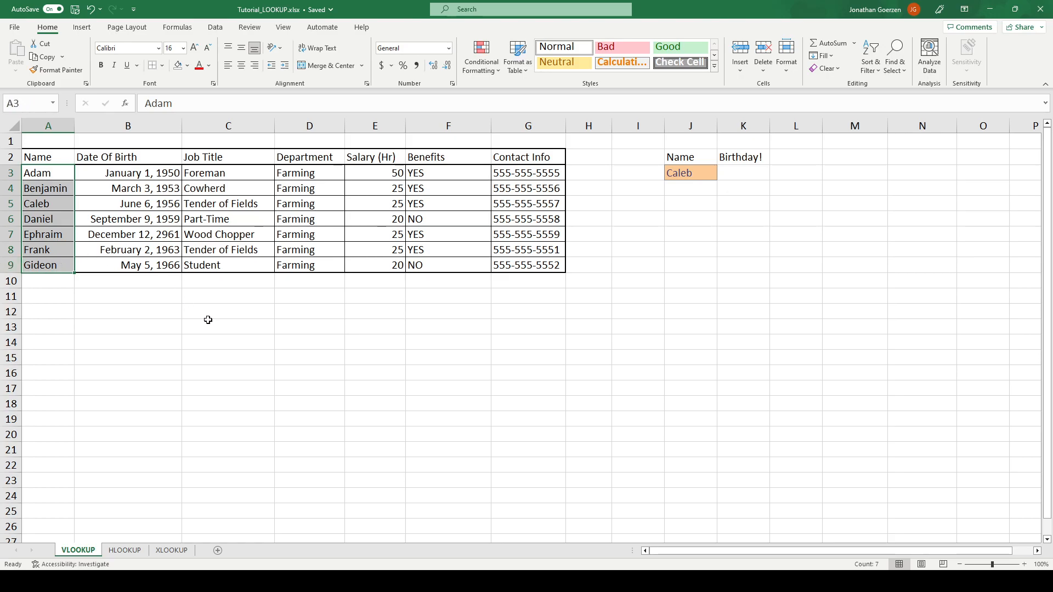
{"action": "left_click", "coordinate": [177, 297]}
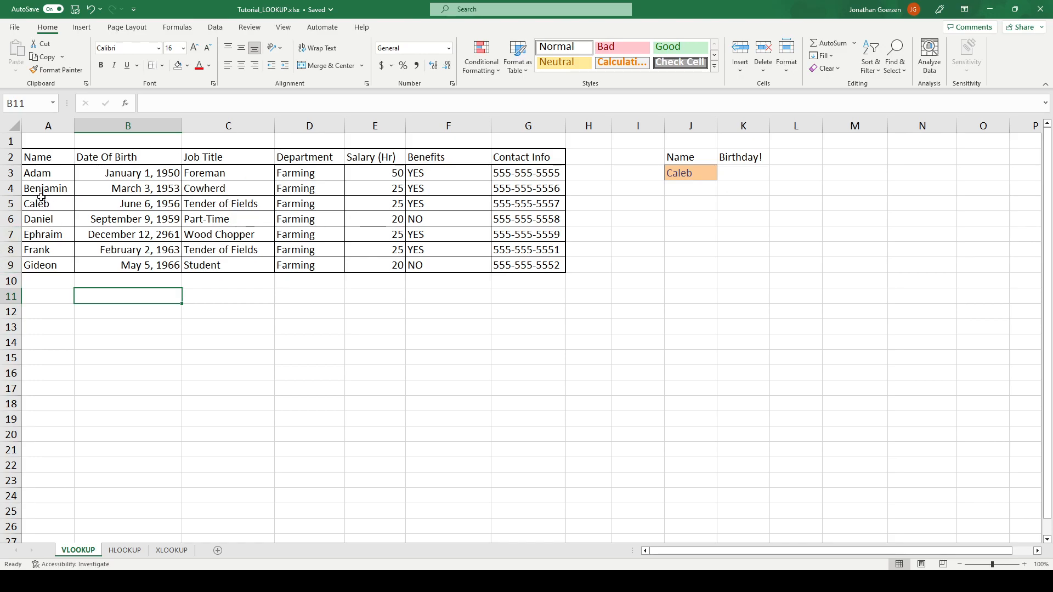
{"action": "left_click_drag", "start_coordinate": [44, 174], "coordinate": [56, 257]}
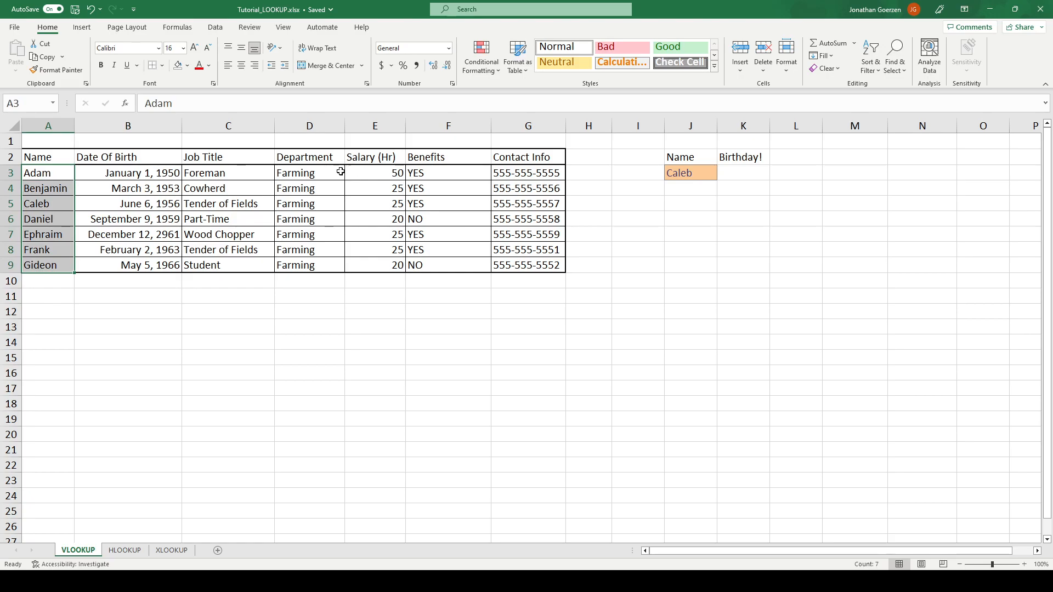
{"action": "left_click_drag", "start_coordinate": [319, 171], "coordinate": [333, 268]}
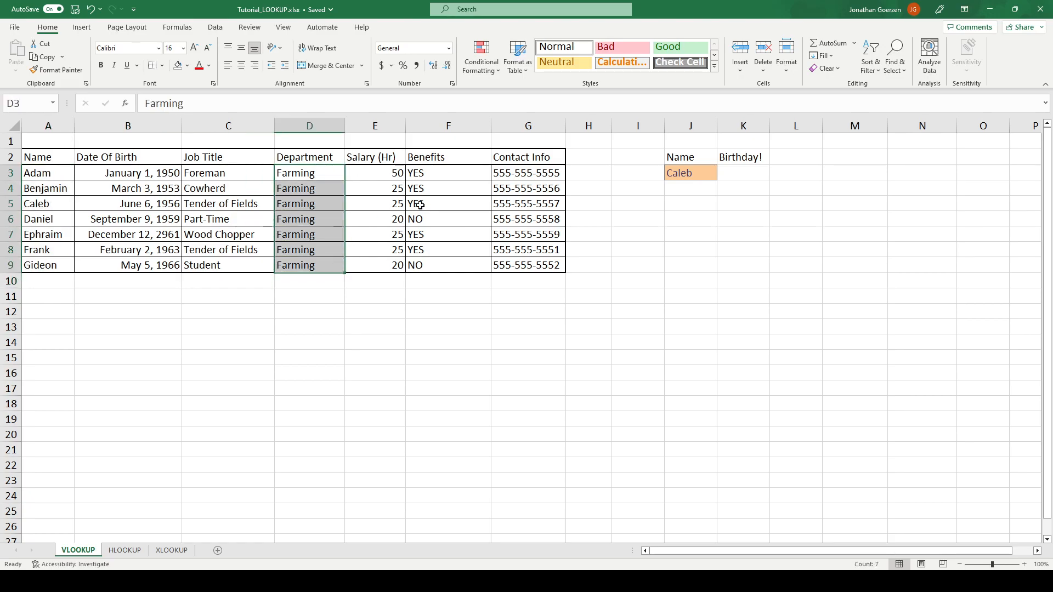
{"action": "left_click", "coordinate": [367, 173]}
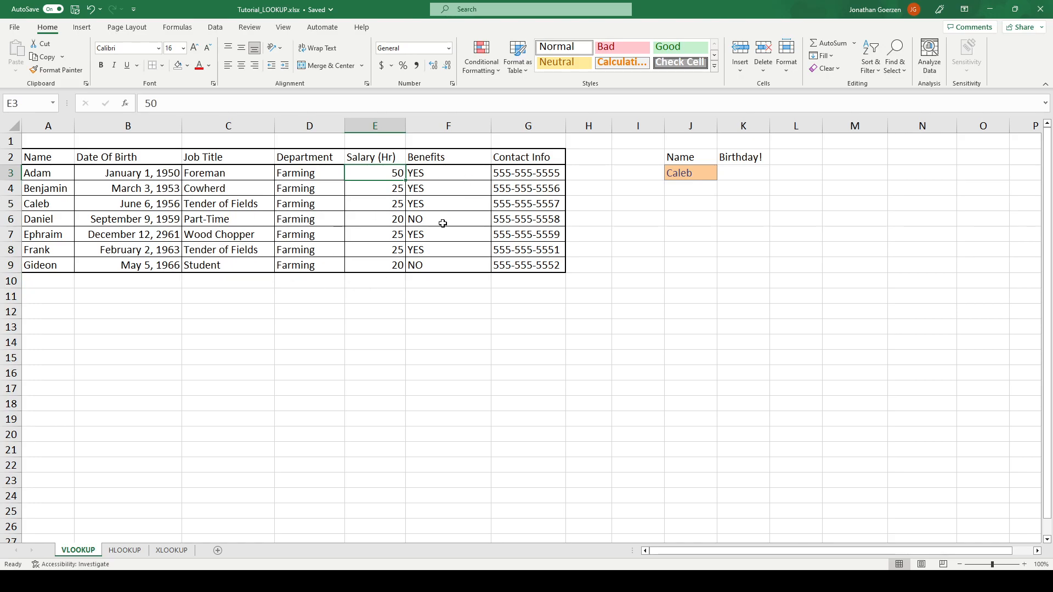
{"action": "left_click", "coordinate": [443, 223]}
{"action": "left_click_drag", "start_coordinate": [55, 268], "coordinate": [537, 262]}
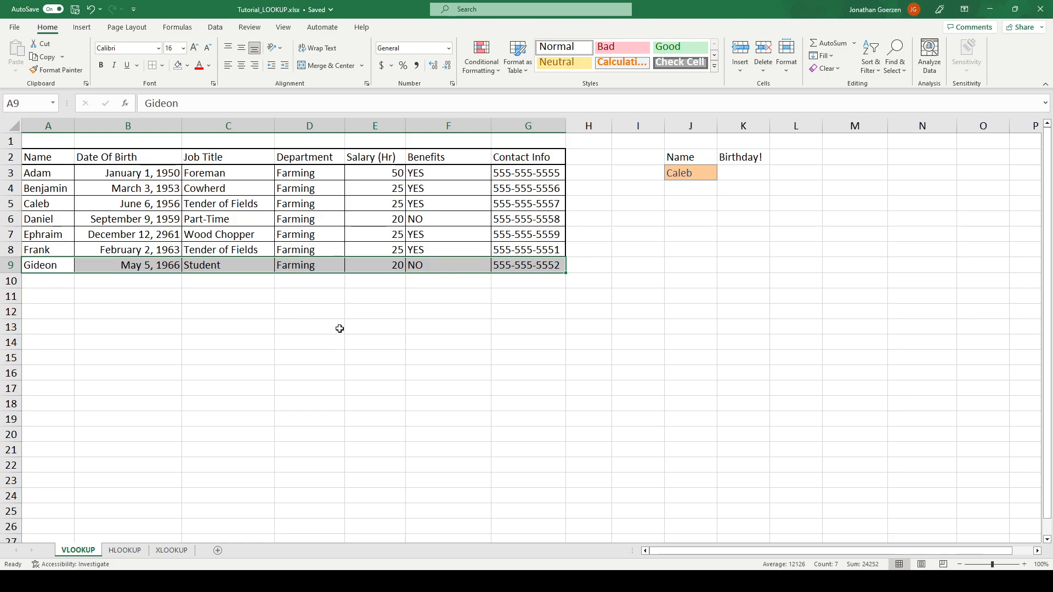
{"action": "left_click", "coordinate": [600, 245]}
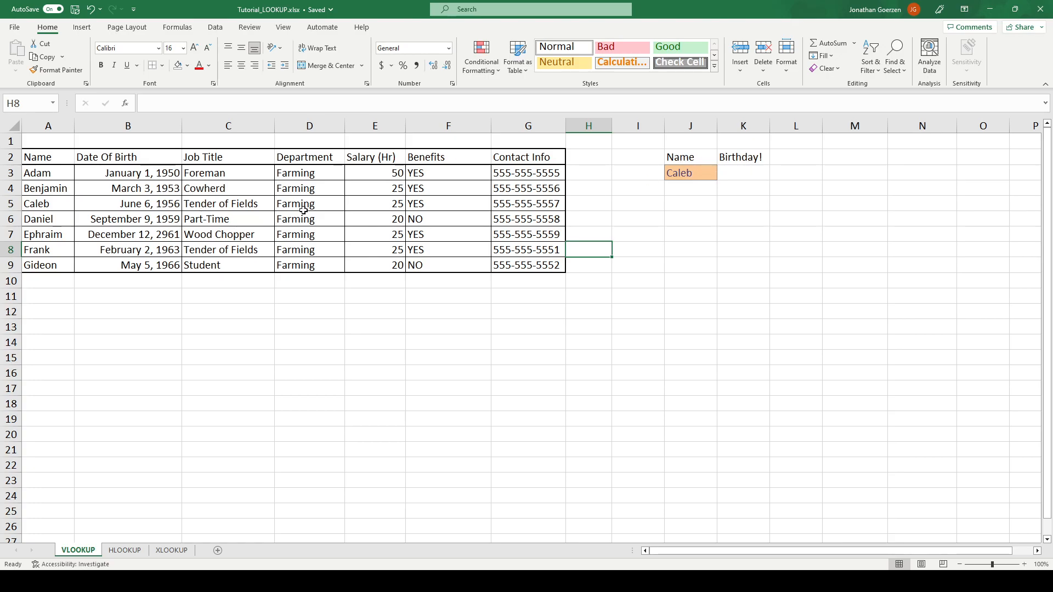
{"action": "left_click", "coordinate": [702, 178]}
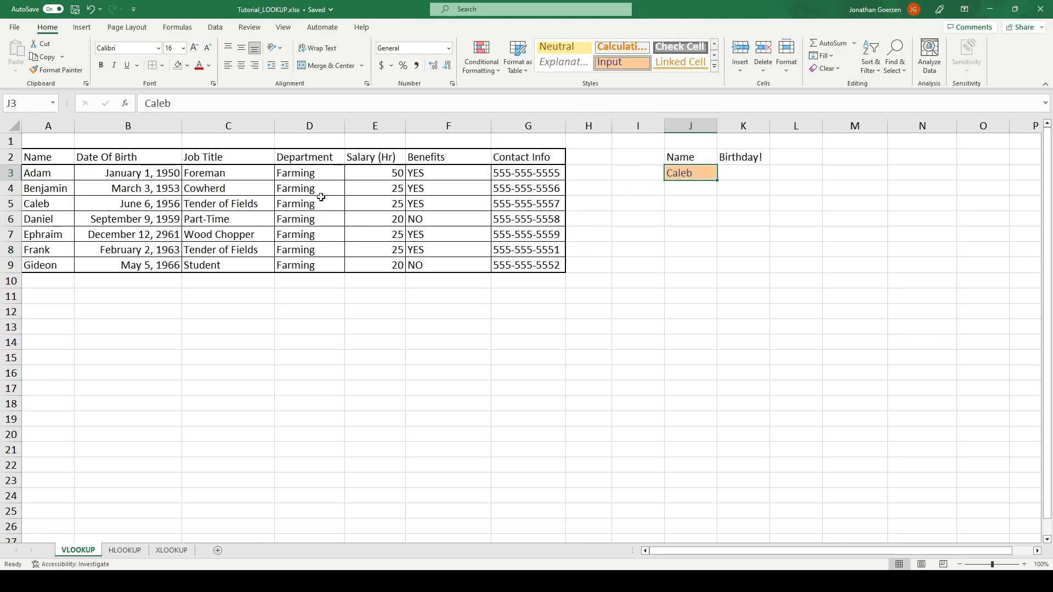
{"action": "left_click", "coordinate": [122, 173]}
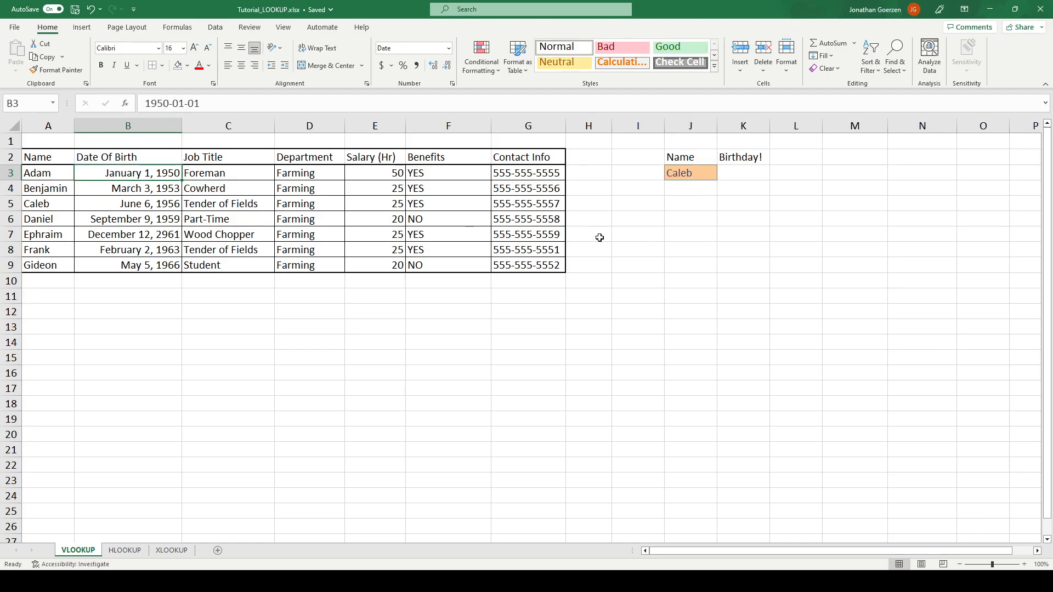
Enter =VLOOKUP(J3, A3:G9, 2) in K3 under Birthday! and compare the result with the matching table row
{"action": "left_click", "coordinate": [751, 172]}
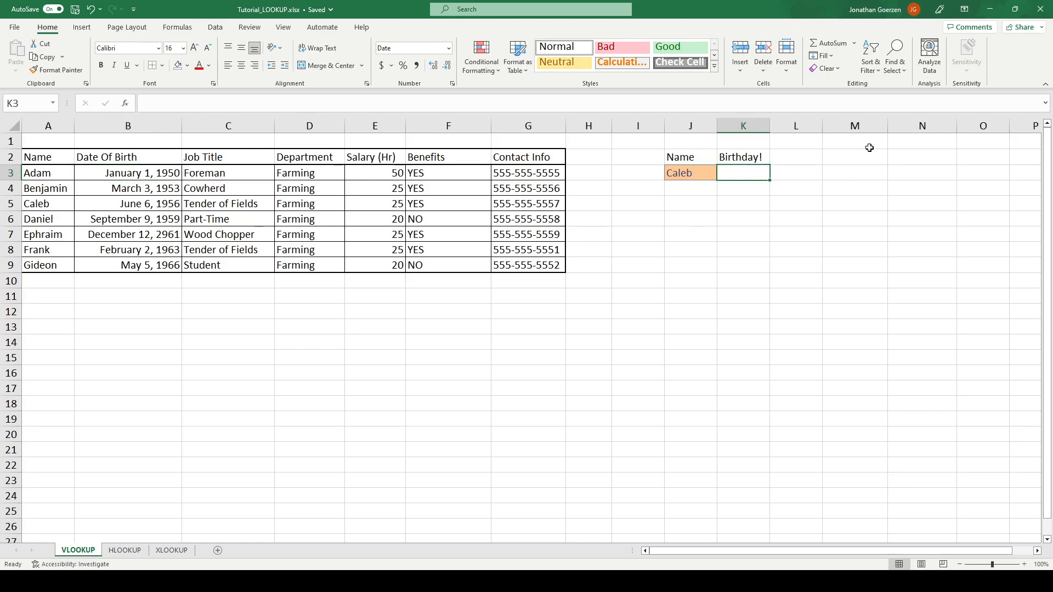
{"action": "type", "text": "="}
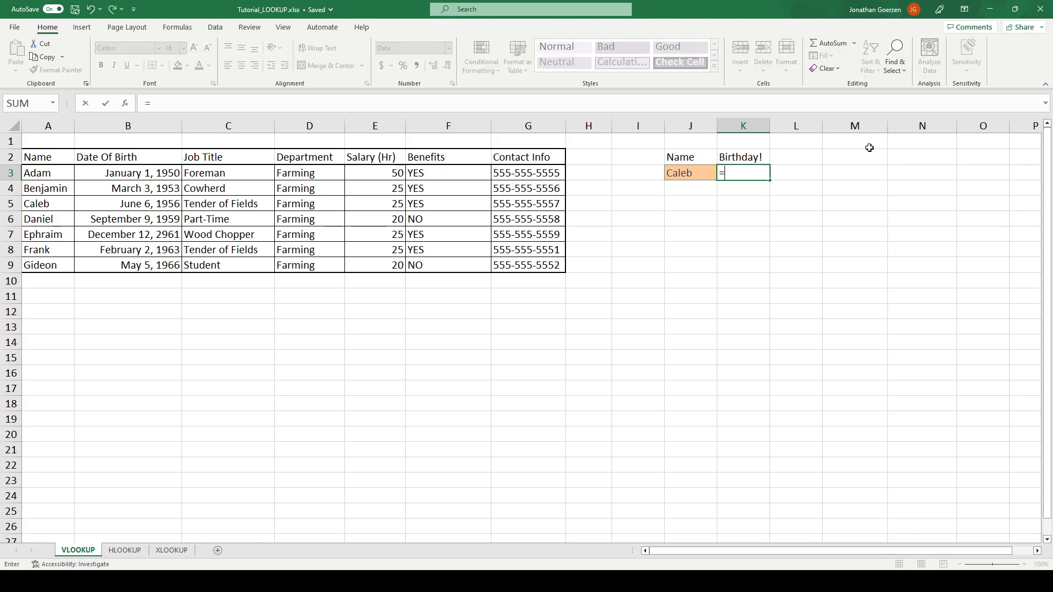
{"action": "type", "text": "VLOOKUP("}
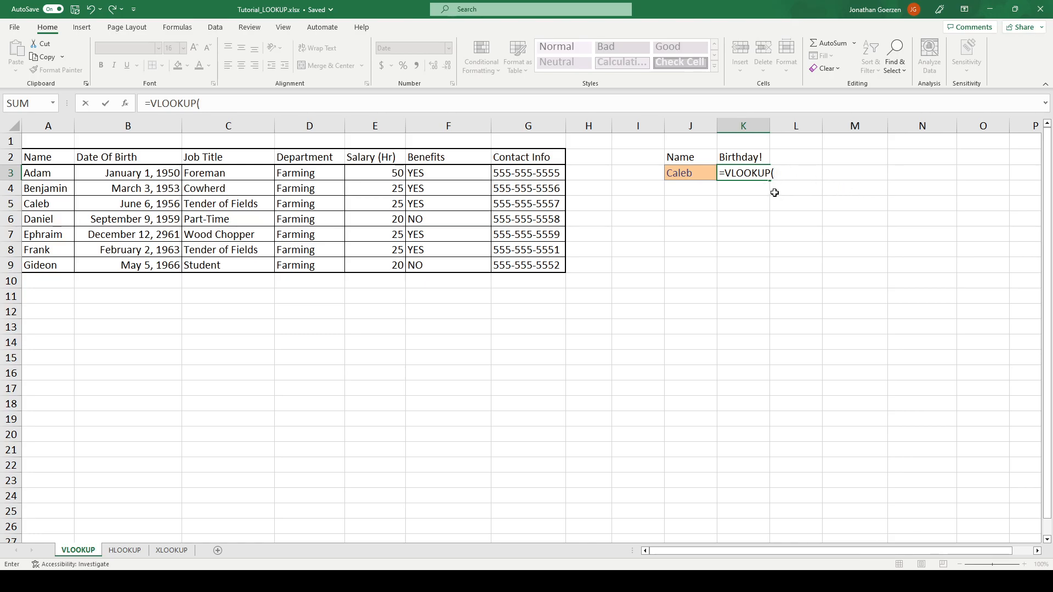
{"action": "left_click", "coordinate": [689, 173]}
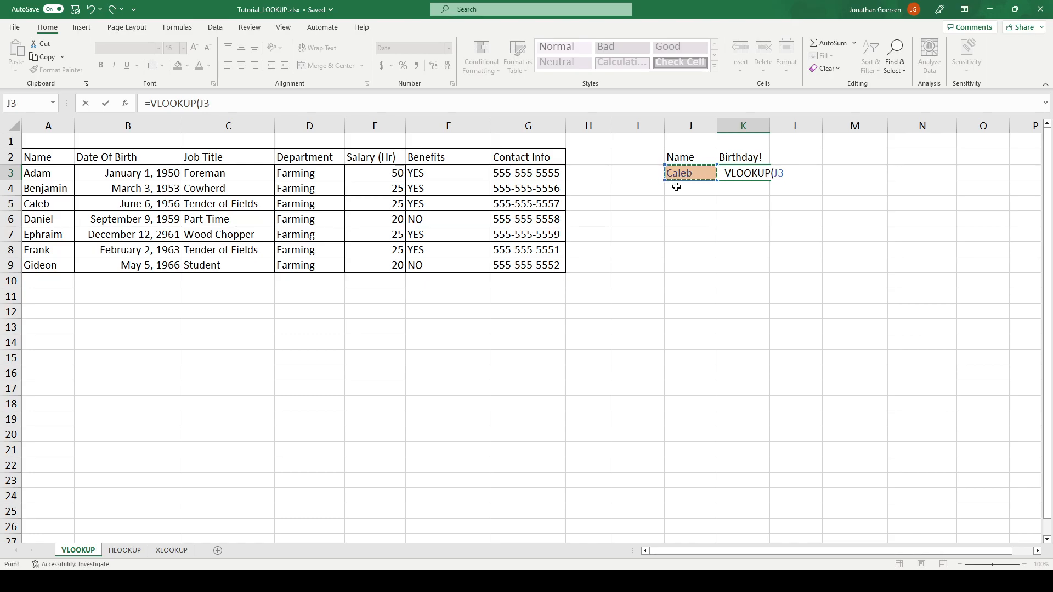
{"action": "type", "text": ","}
{"action": "left_click_drag", "start_coordinate": [46, 174], "coordinate": [528, 259]}
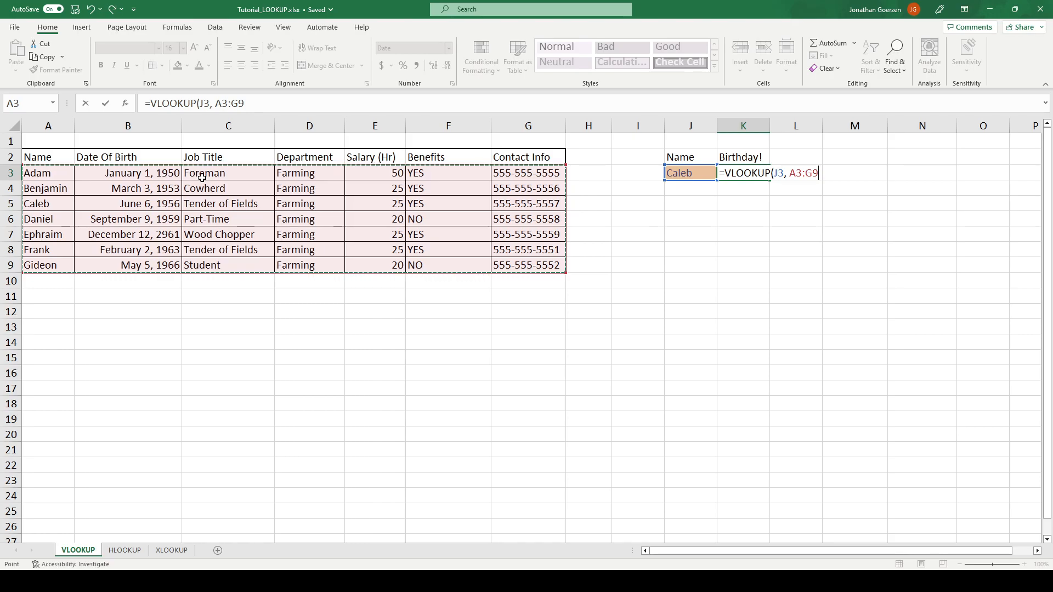
{"action": "type", "text": ","}
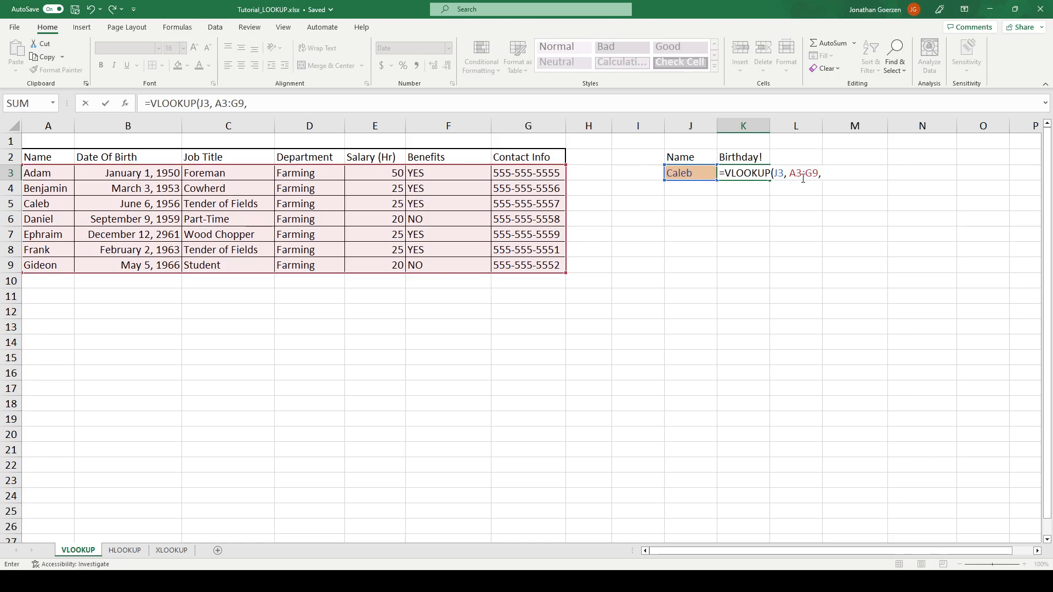
{"action": "type", "text": "2)"}
{"action": "key", "text": "Return"}
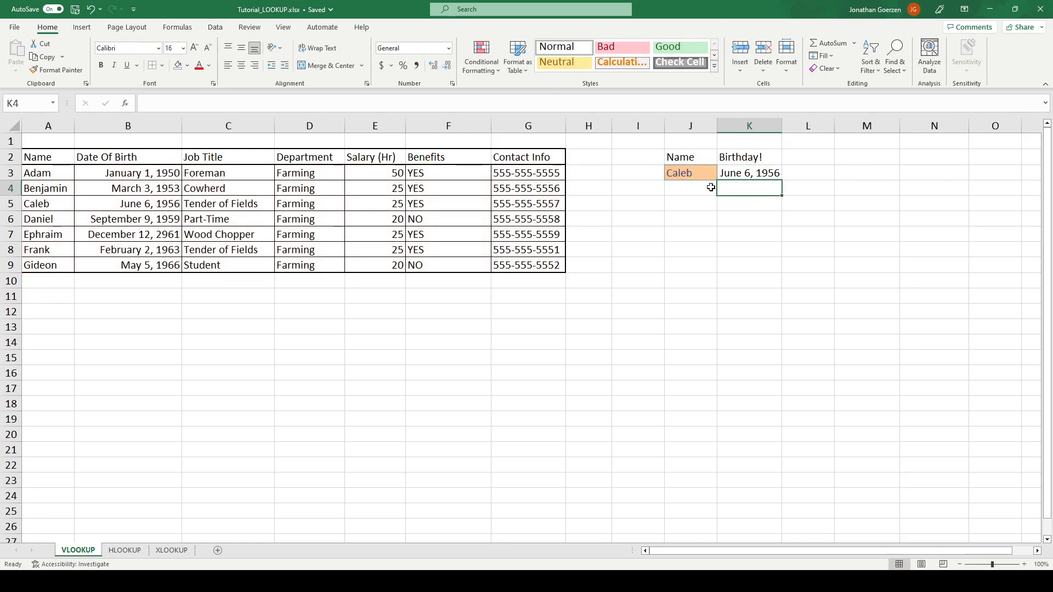
{"action": "left_click", "coordinate": [701, 174]}
{"action": "left_click", "coordinate": [750, 170]}
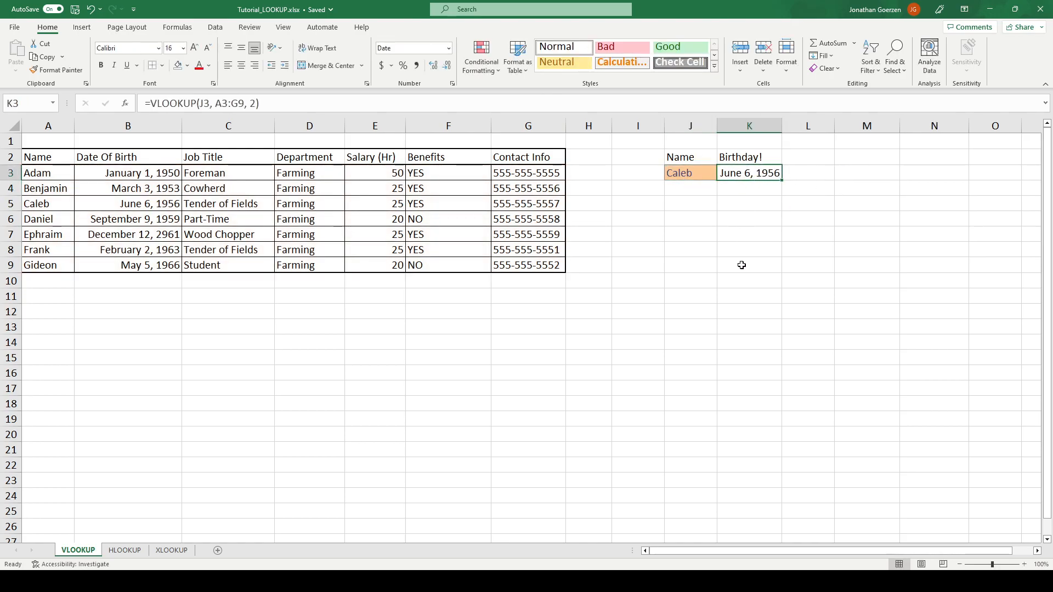
{"action": "left_click", "coordinate": [158, 202]}
{"action": "left_click_drag", "start_coordinate": [61, 206], "coordinate": [176, 199]}
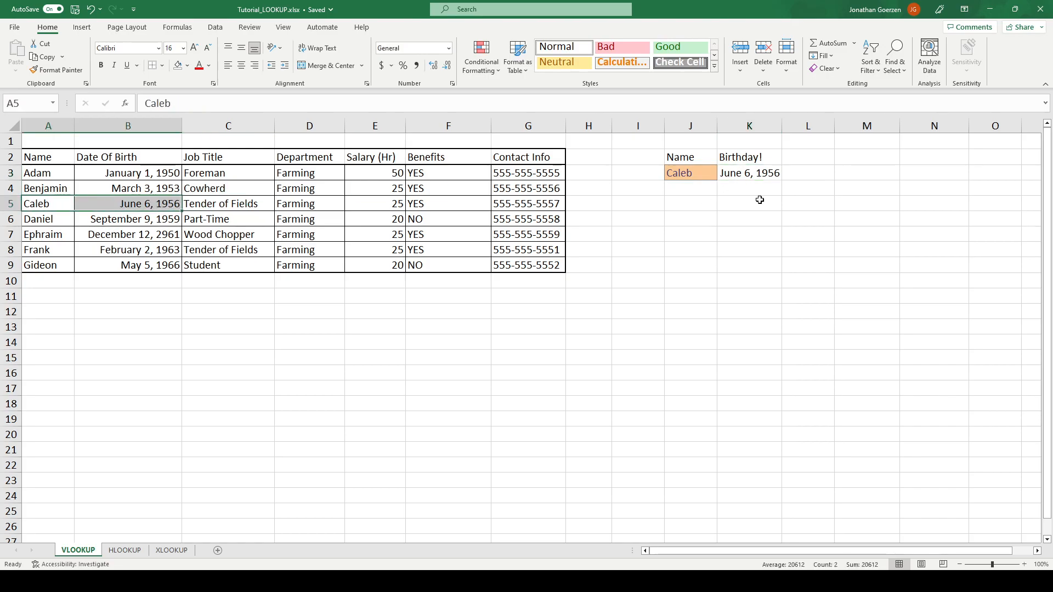
Change the lookup name in J3 to the first employee in the table and widen column K to fit the full date
{"action": "left_click", "coordinate": [697, 171]}
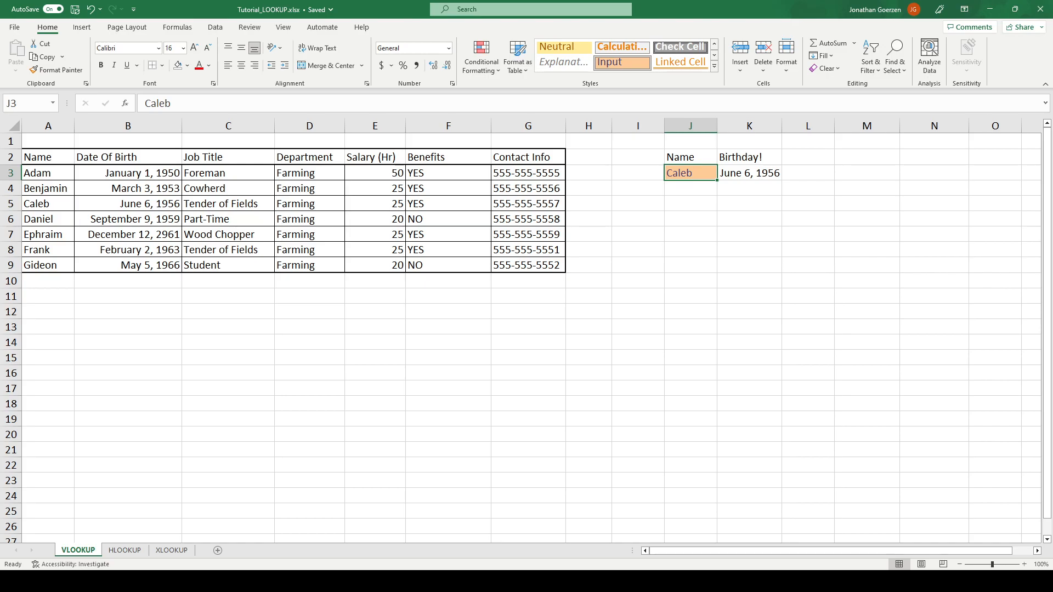
{"action": "type", "text": "Adam"}
{"action": "key", "text": "Return"}
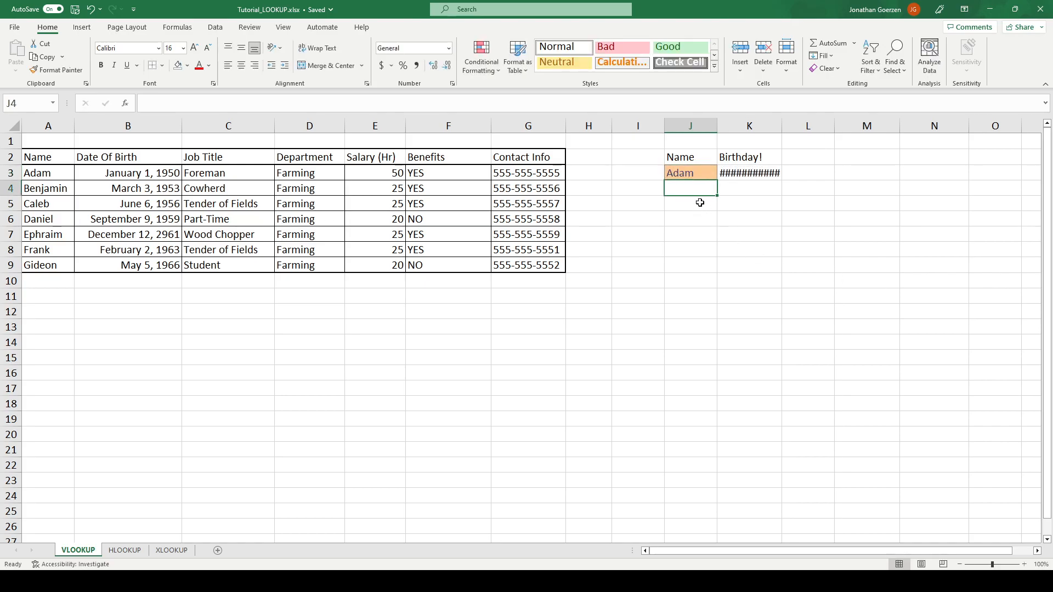
{"action": "left_click_drag", "start_coordinate": [781, 125], "coordinate": [797, 124]}
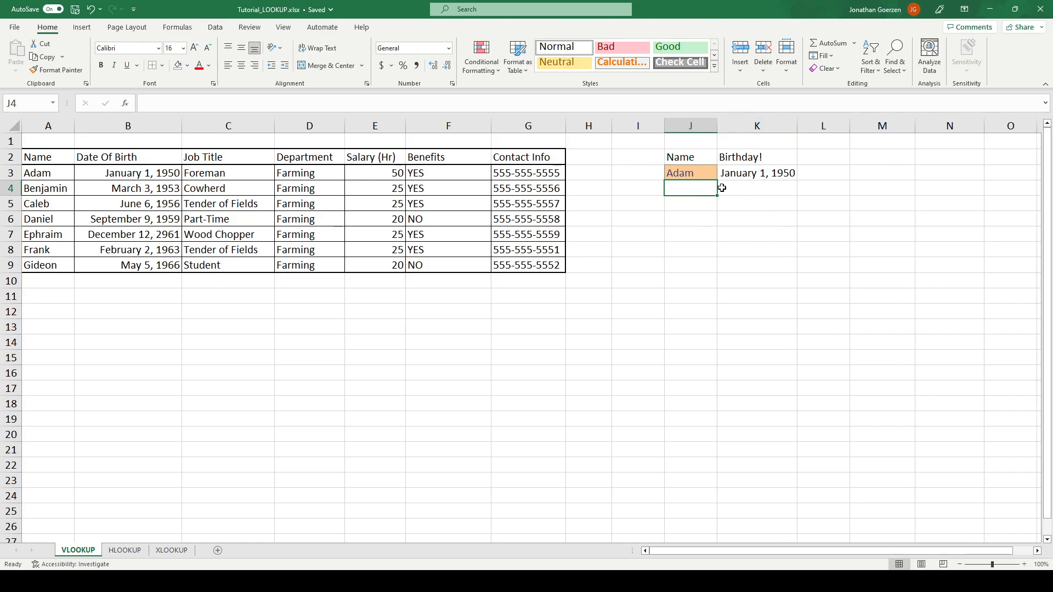
Replace the lookup name in J3 with the name of the last employee in the table
{"action": "left_click", "coordinate": [683, 173]}
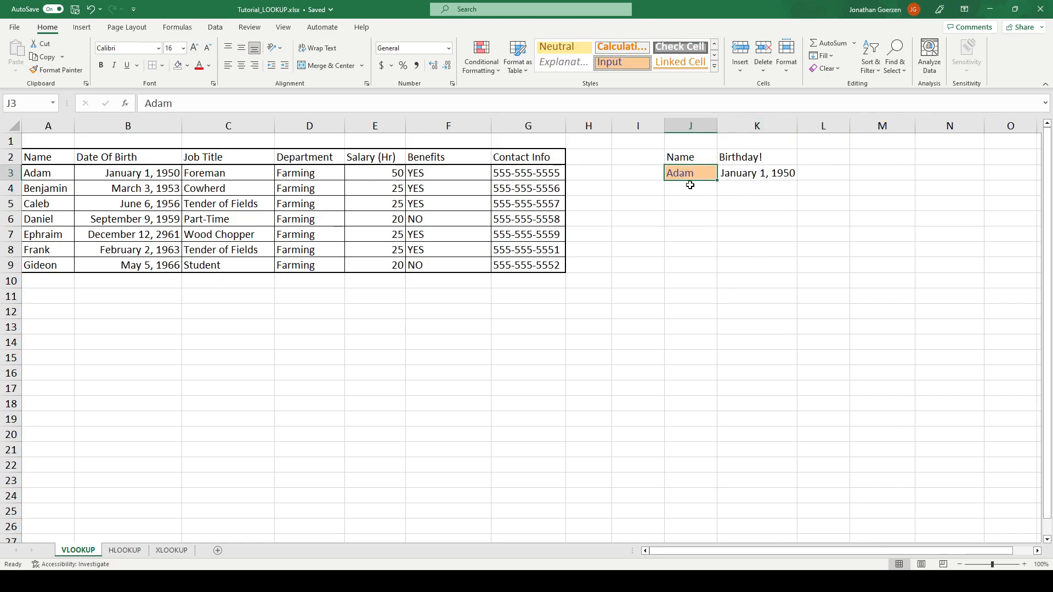
{"action": "type", "text": "Gideon"}
{"action": "key", "text": "Return"}
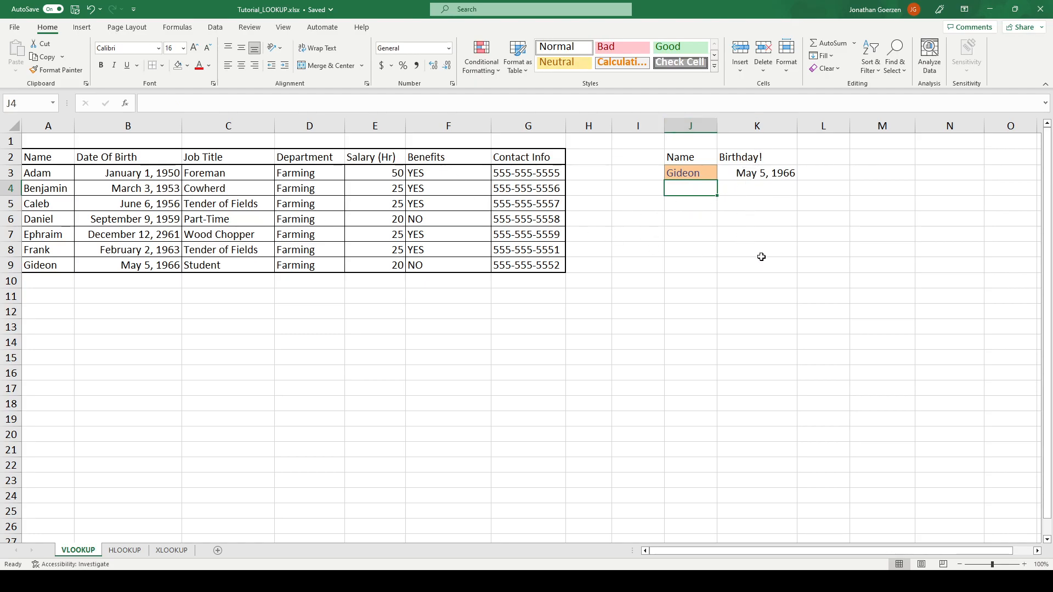
On the HLOOKUP sheet, review the horizontal table and enter the first employee's name in K3 as the lookup value
{"action": "left_click", "coordinate": [126, 551]}
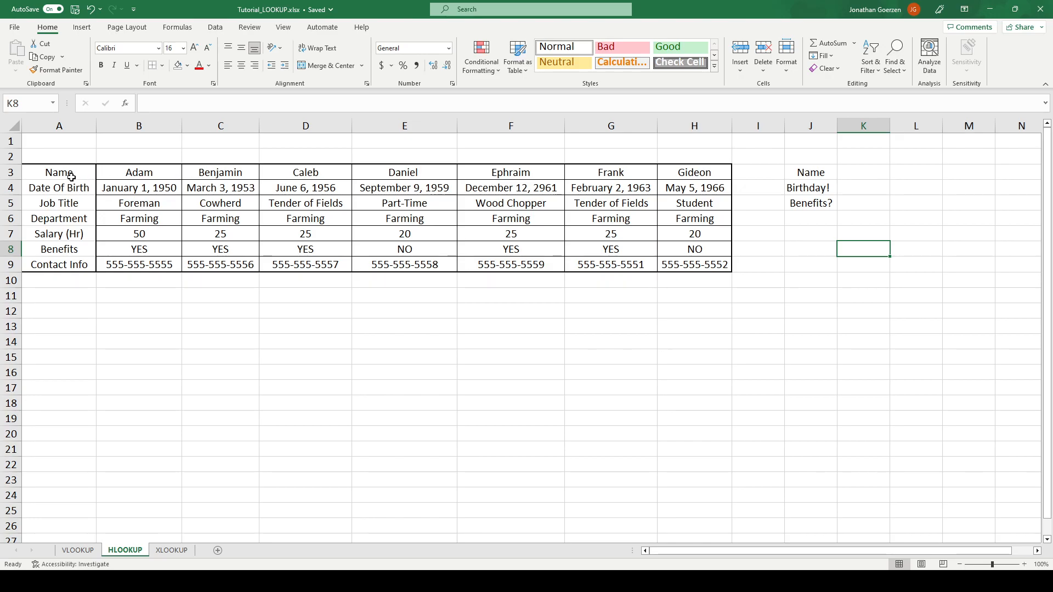
{"action": "left_click_drag", "start_coordinate": [63, 170], "coordinate": [733, 267]}
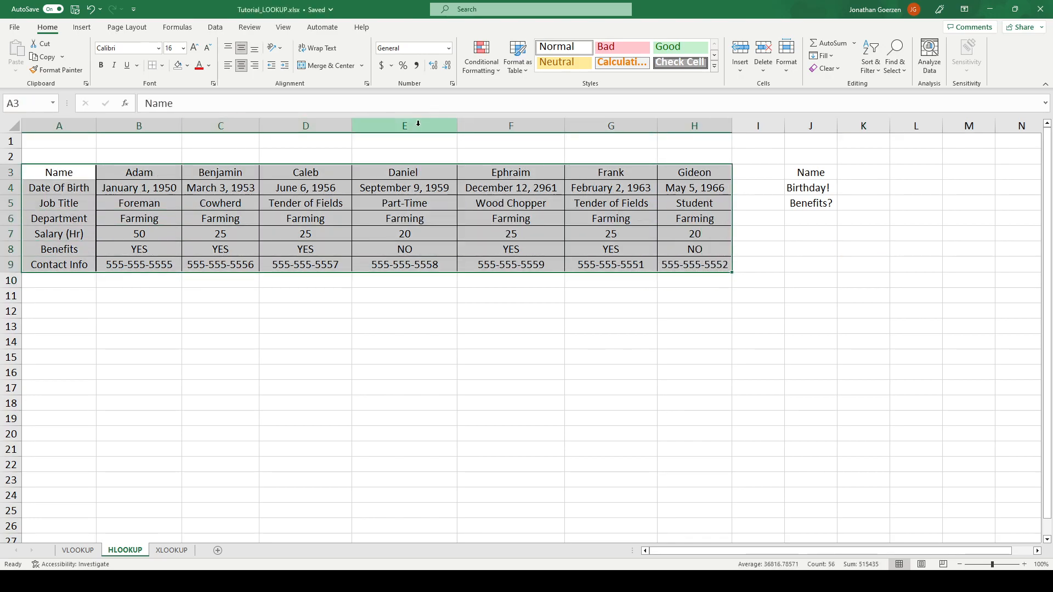
{"action": "left_click", "coordinate": [875, 171]}
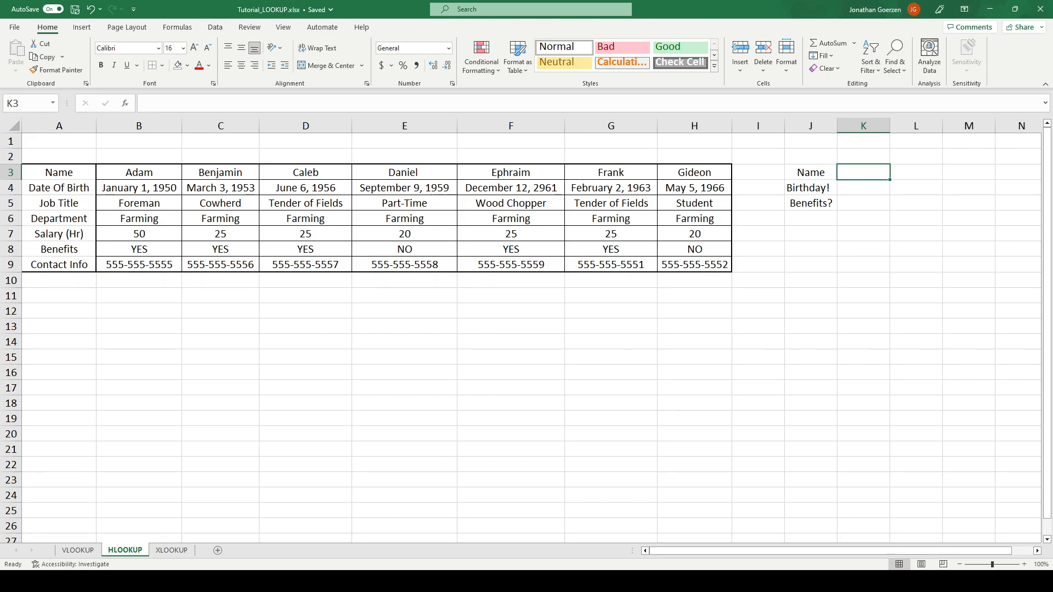
{"action": "type", "text": "Adam"}
{"action": "key", "text": "Return"}
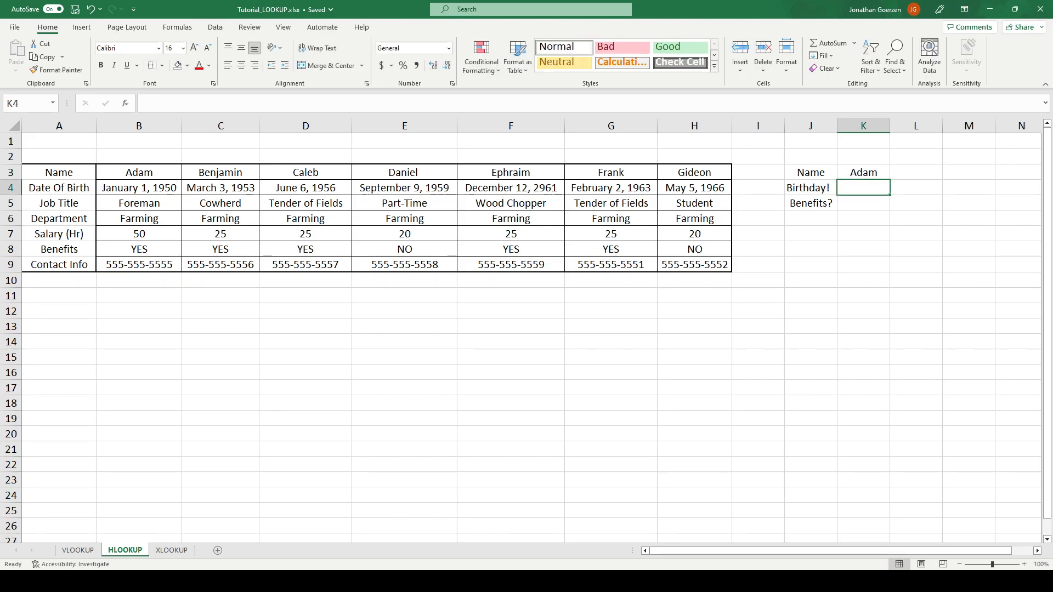
Enter =HLOOKUP(K3, B3:H9, 2) in K4 beside Birthday! to look up the date of birth
{"action": "type", "text": "=HL"}
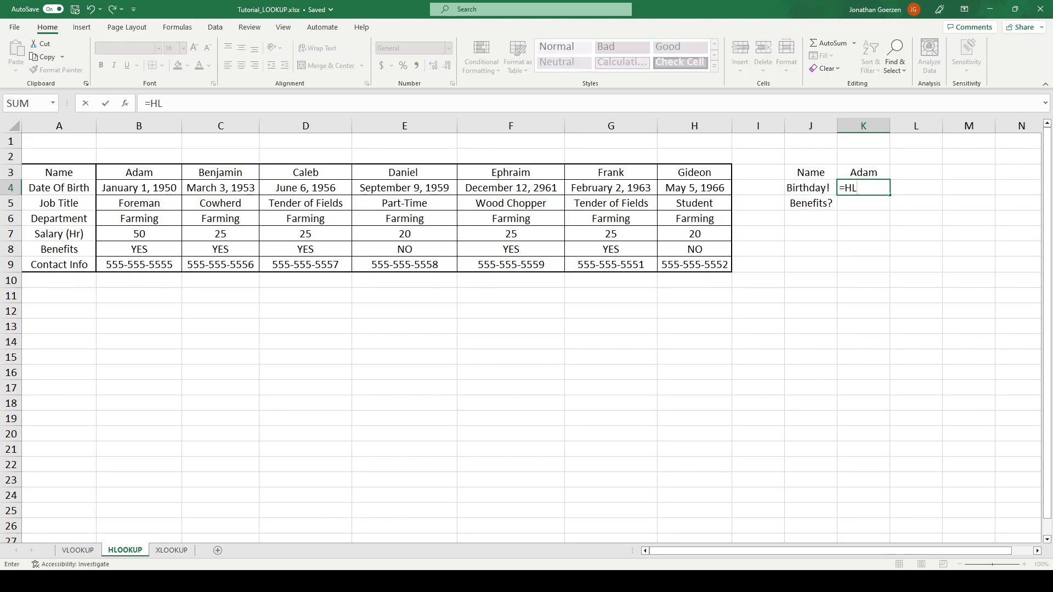
{"action": "type", "text": "OOKUP("}
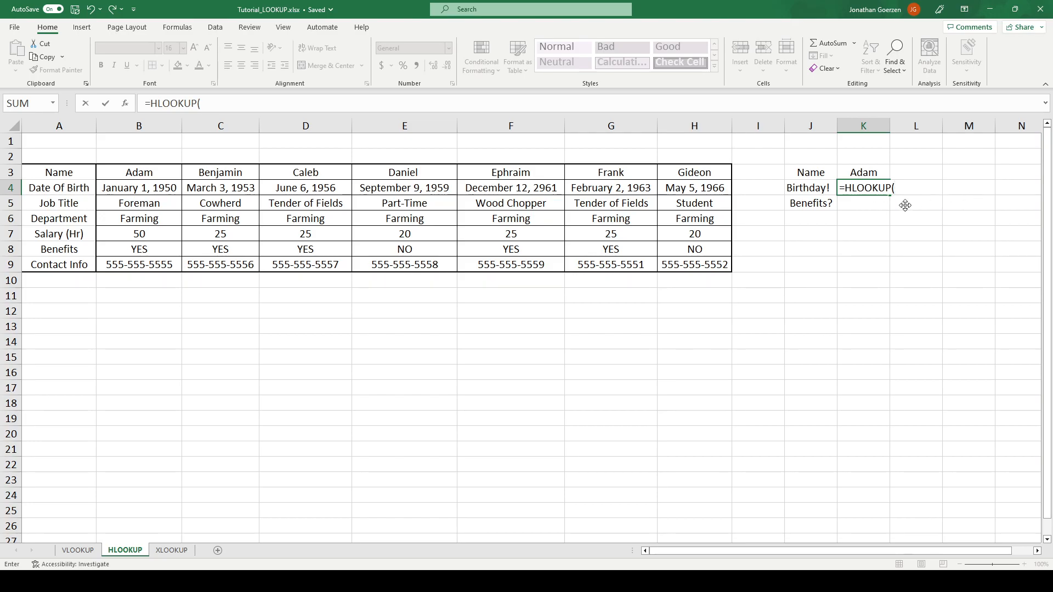
{"action": "left_click", "coordinate": [873, 171]}
{"action": "type", "text": ","}
{"action": "left_click_drag", "start_coordinate": [112, 171], "coordinate": [679, 264]}
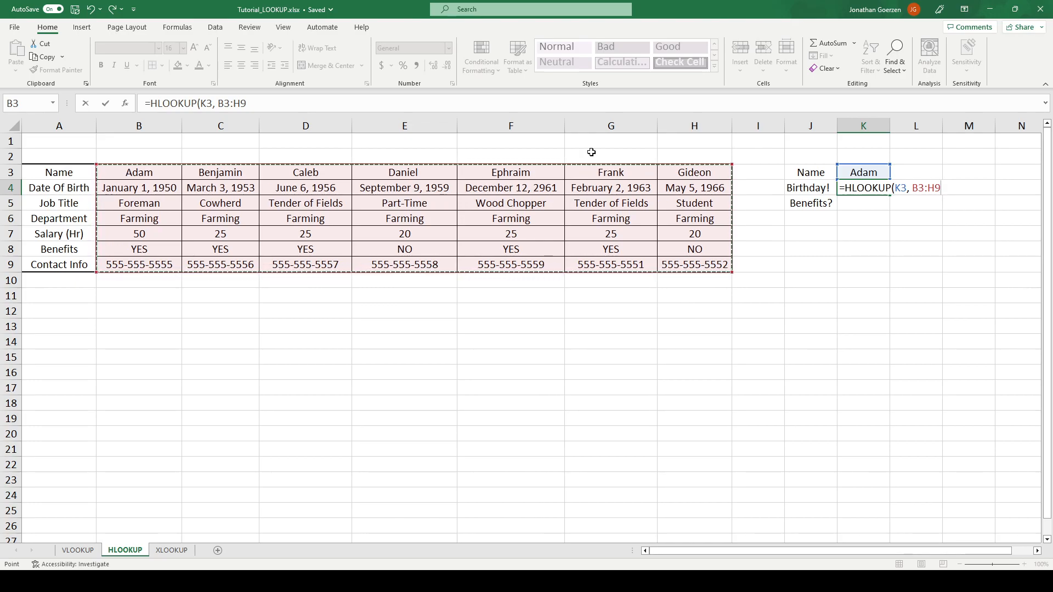
{"action": "type", "text": ","}
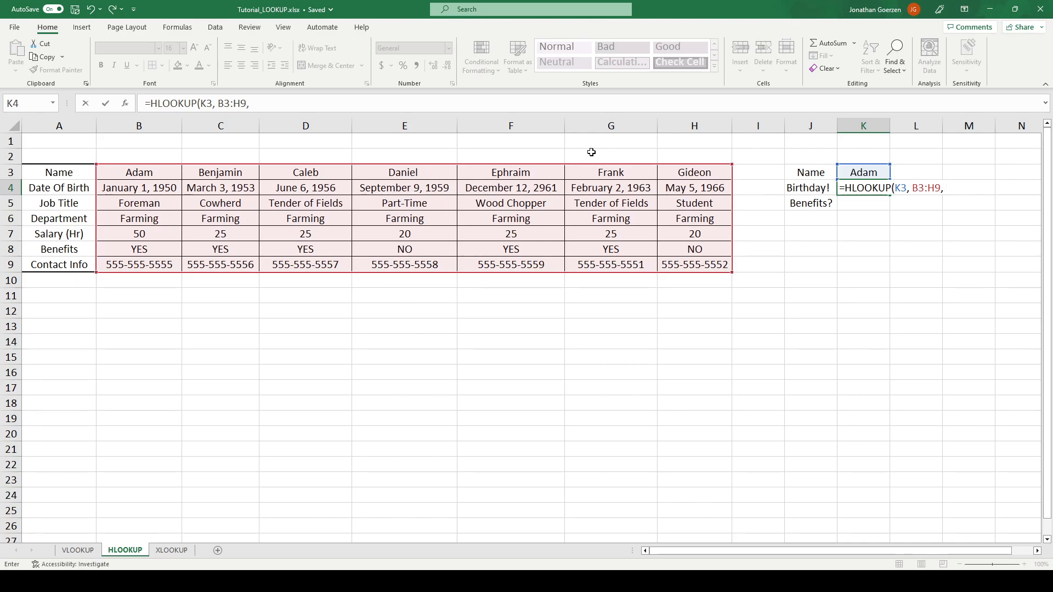
{"action": "type", "text": " 2"}
{"action": "key", "text": "Return"}
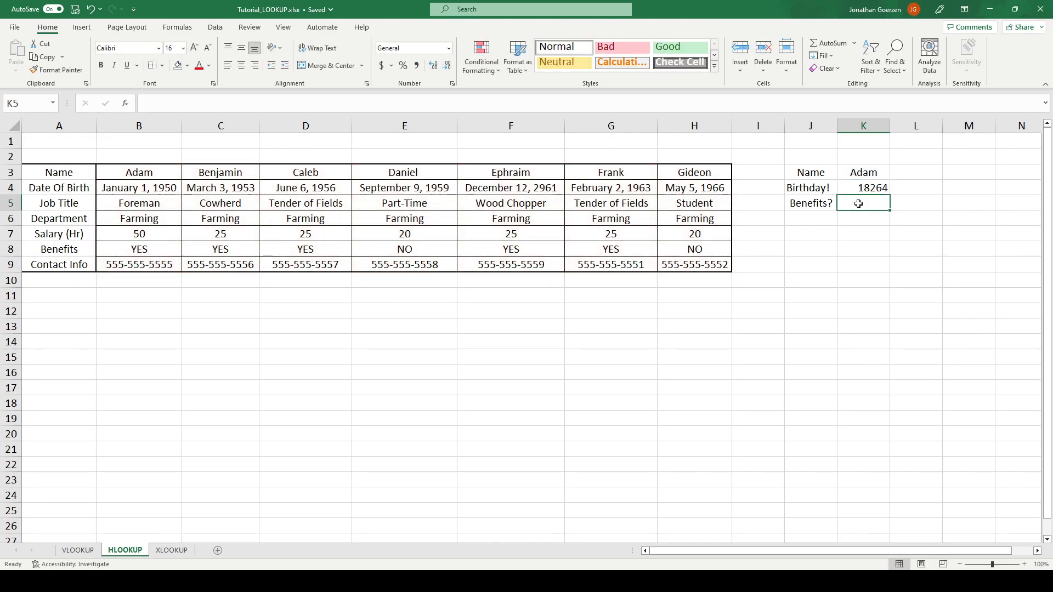
Format the HLOOKUP result in K4 as a long date
{"action": "left_click", "coordinate": [873, 187]}
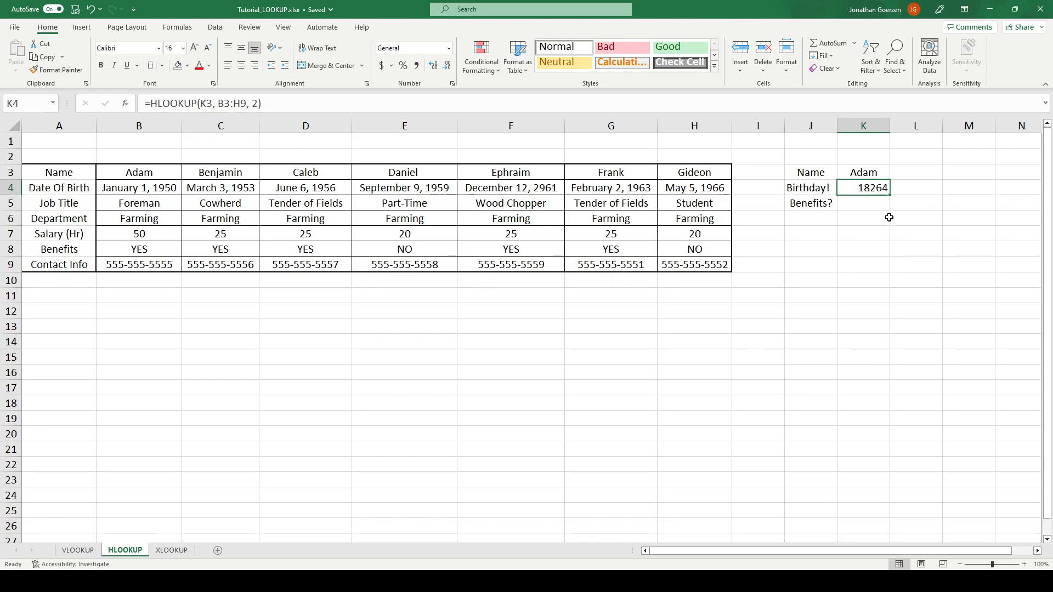
{"action": "left_click", "coordinate": [448, 49]}
{"action": "left_click", "coordinate": [438, 200]}
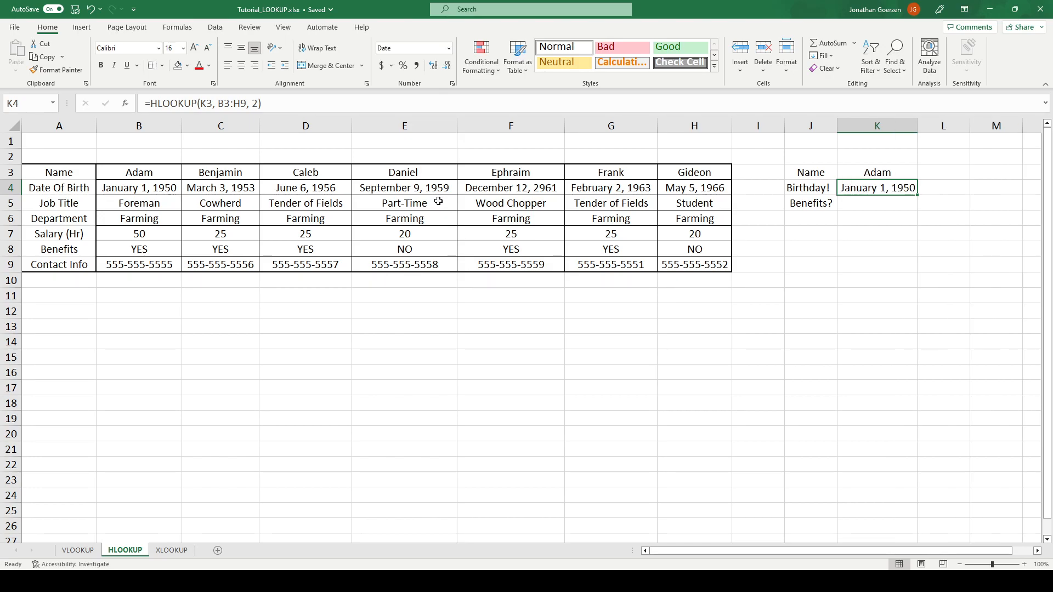
Fill the HLOOKUP formula from K4 down into K5 beside Benefits?
{"action": "left_click", "coordinate": [877, 217]}
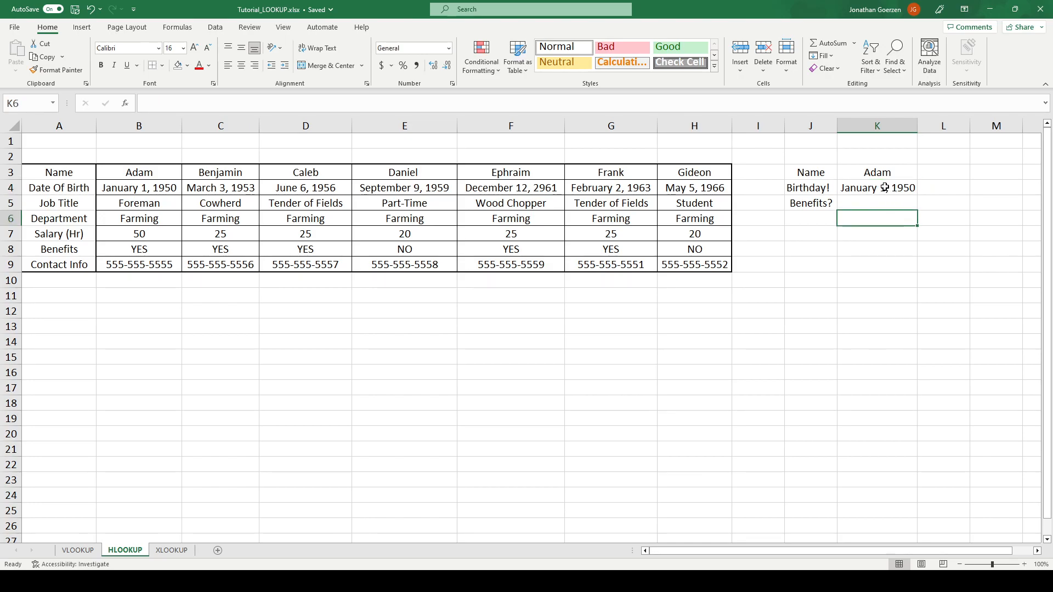
{"action": "left_click", "coordinate": [893, 190]}
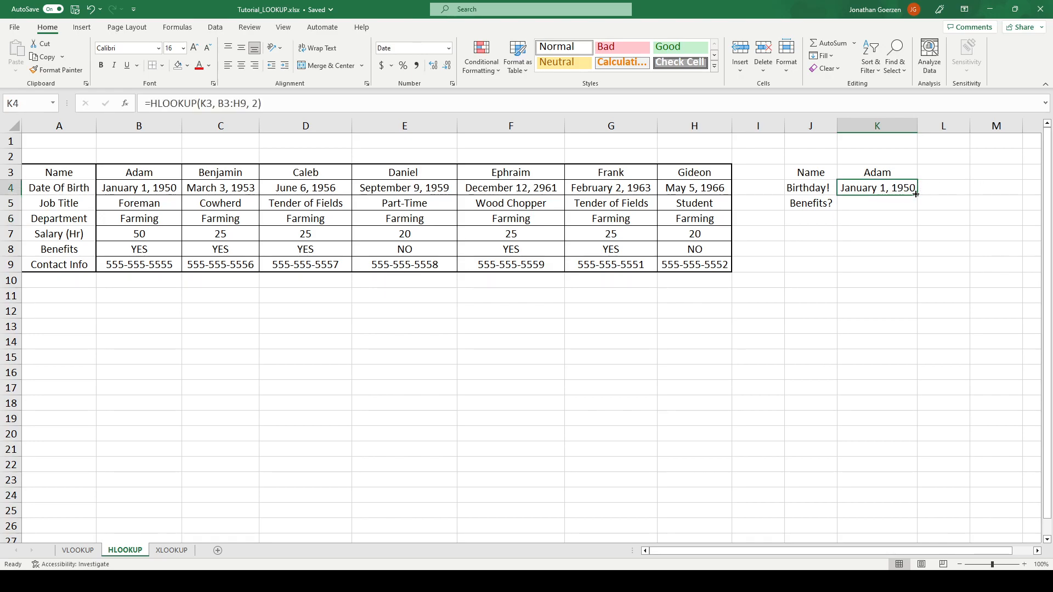
{"action": "left_click_drag", "start_coordinate": [915, 195], "coordinate": [919, 209]}
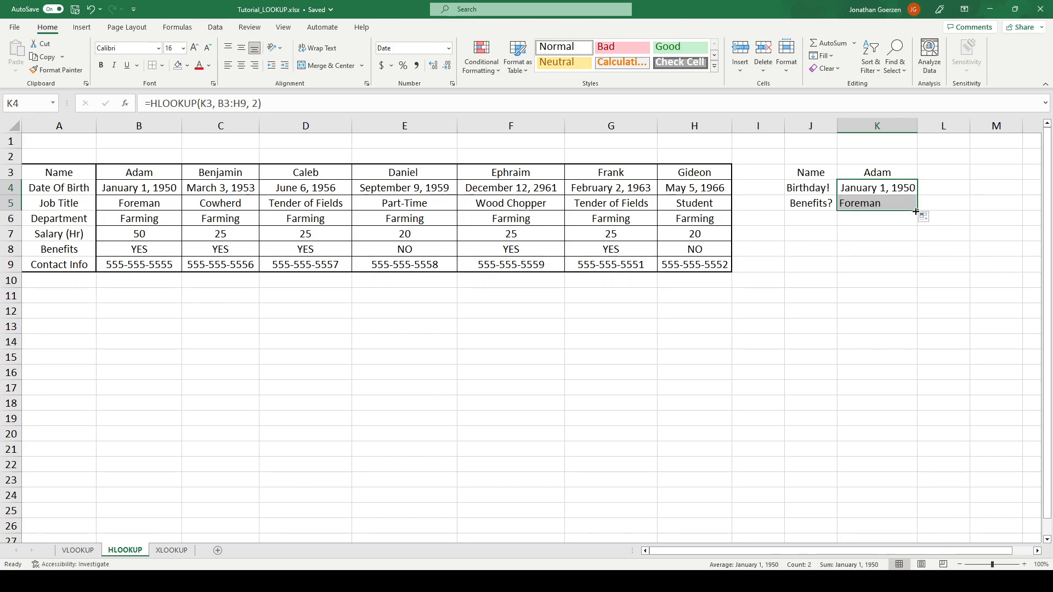
Correct the references in the K5 formula so it looks up K3 in the table range B3:H9
{"action": "left_click", "coordinate": [874, 204]}
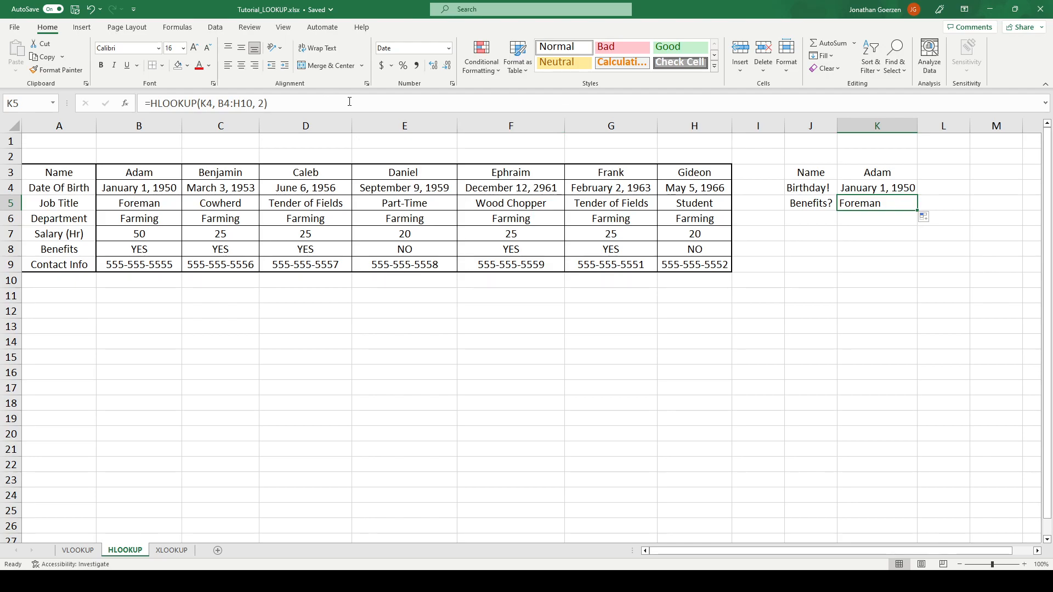
{"action": "left_click", "coordinate": [306, 105]}
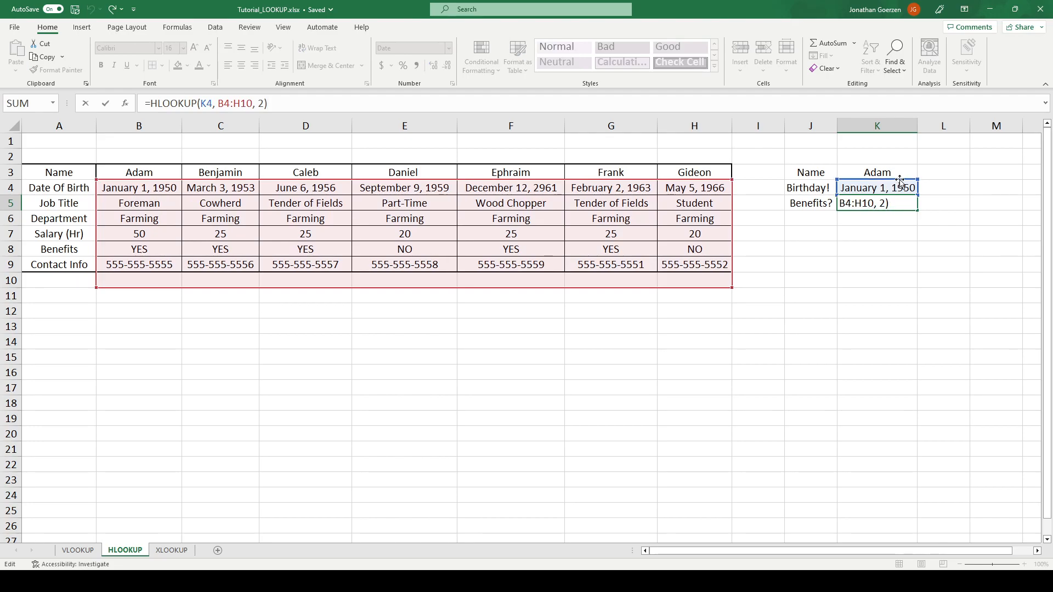
{"action": "left_click", "coordinate": [212, 103]}
{"action": "key", "text": "BackSpace"}
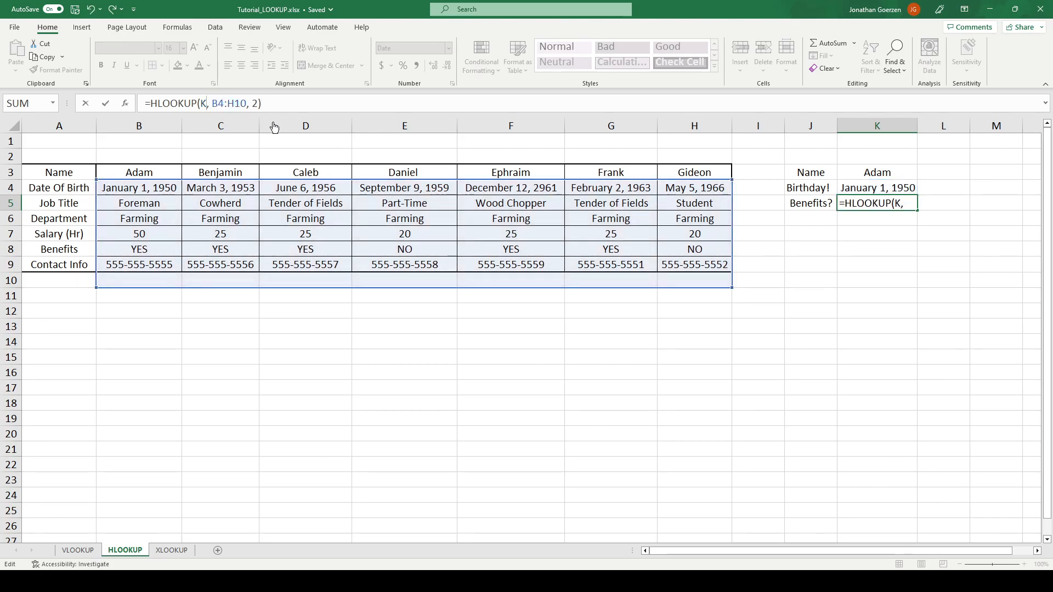
{"action": "type", "text": "3"}
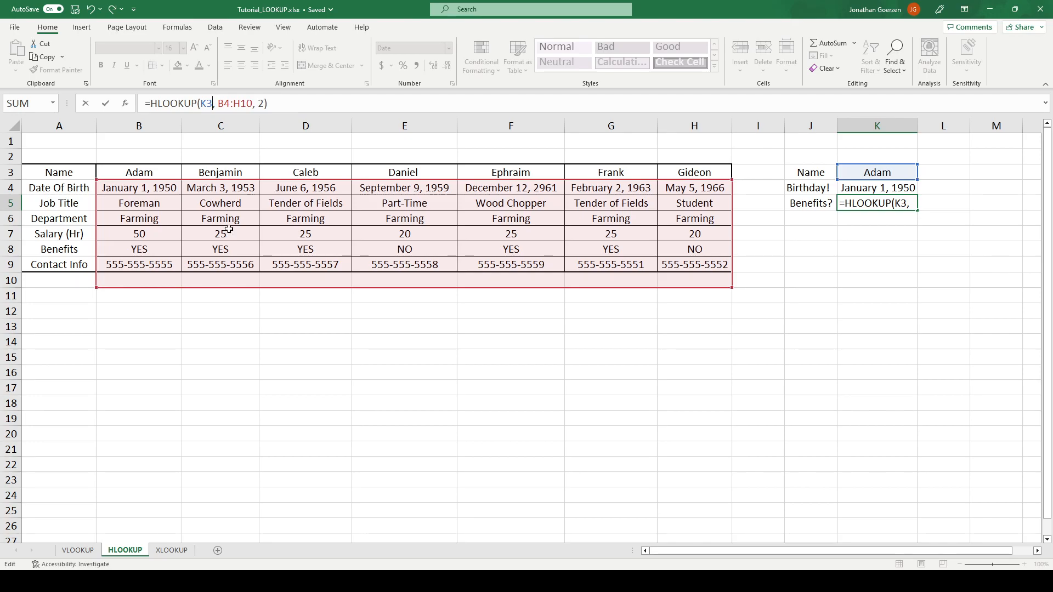
{"action": "left_click", "coordinate": [222, 103]}
{"action": "key", "text": "Delete"}
{"action": "type", "text": "3"}
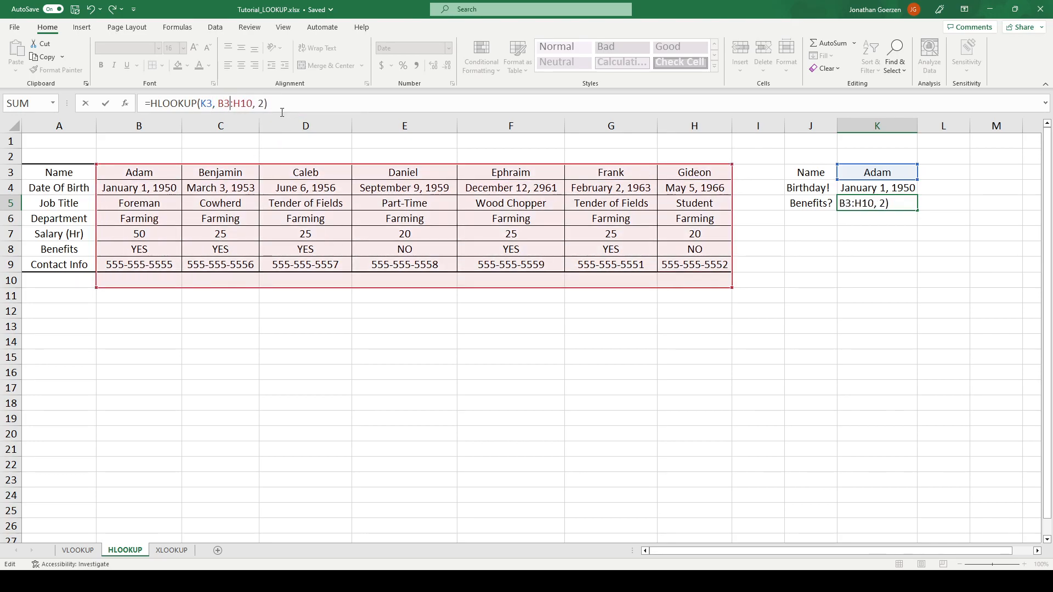
{"action": "key", "text": "BackSpace"}
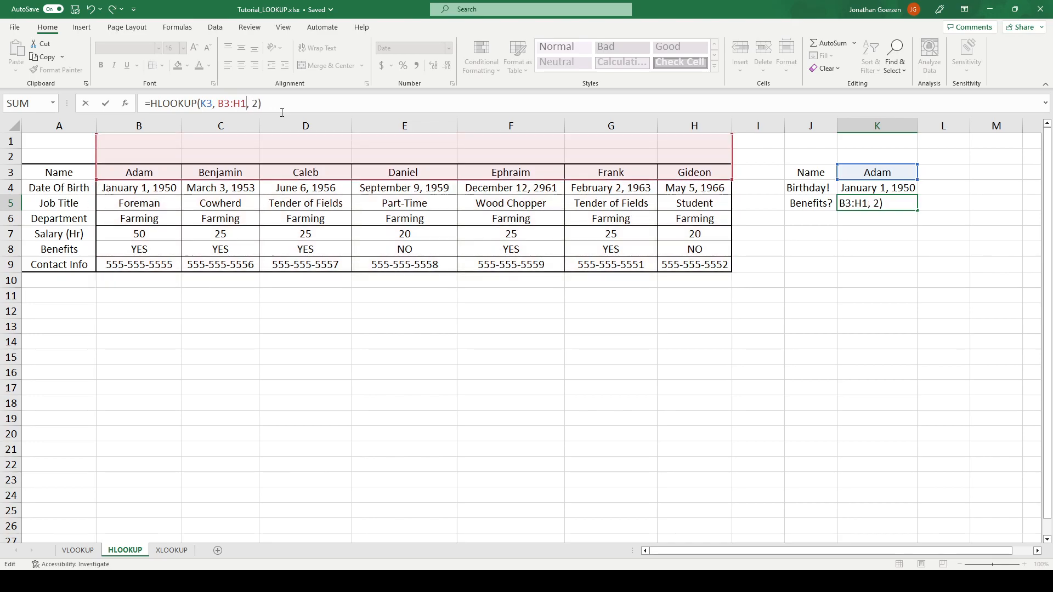
{"action": "type", "text": "9"}
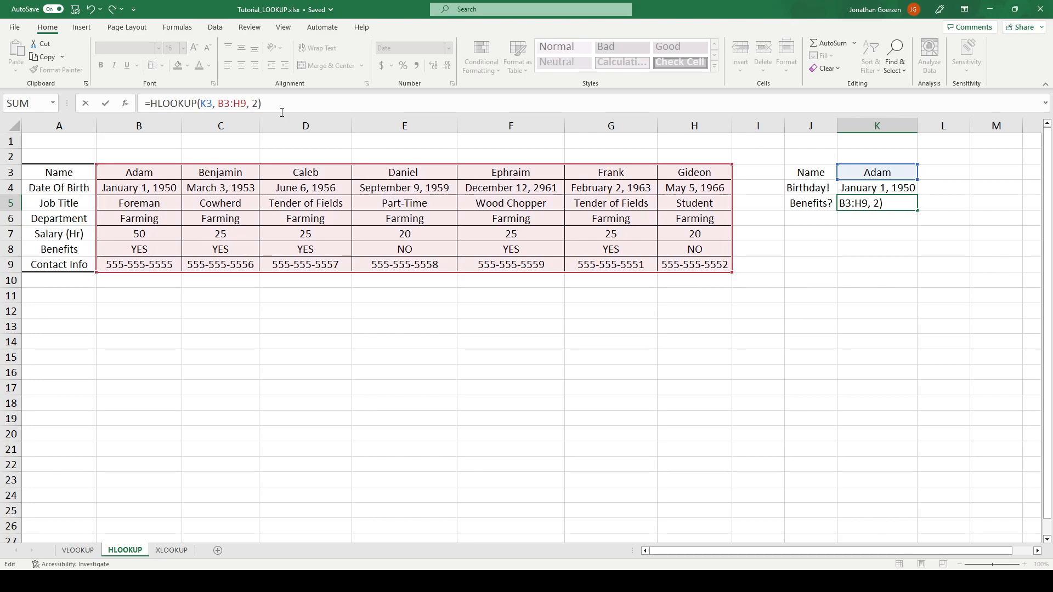
{"action": "key", "text": "Return"}
{"action": "key", "text": "Up"}
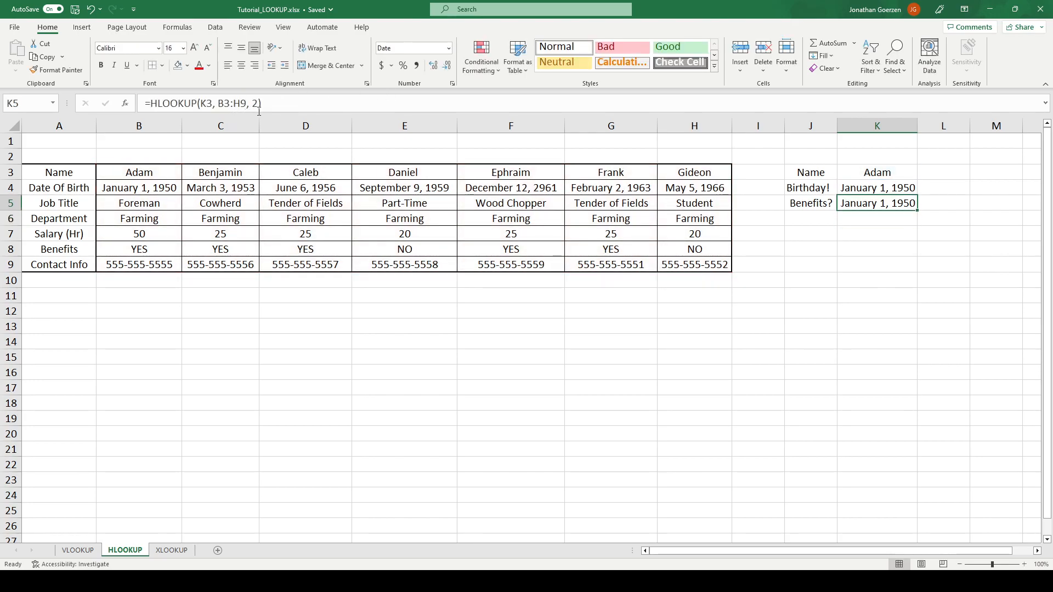
Set the row index of the K5 HLOOKUP formula to 6 to return the Benefits row
{"action": "left_click", "coordinate": [255, 106]}
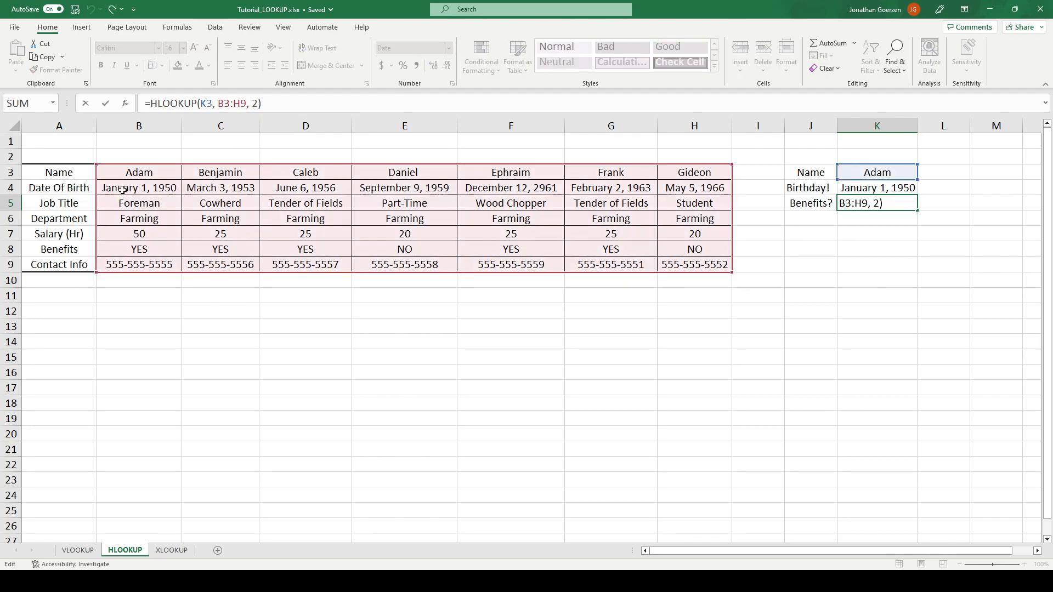
{"action": "left_click", "coordinate": [258, 103]}
{"action": "key", "text": "BackSpace"}
{"action": "type", "text": "6"}
{"action": "key", "text": "Return"}
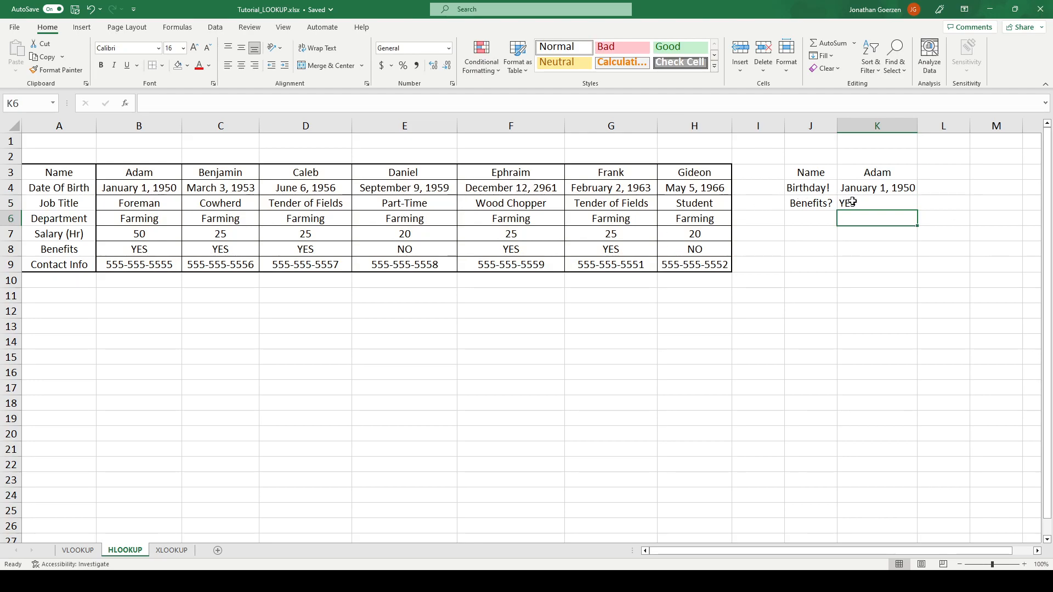
Replace the lookup name in K3 with the sixth employee's name and autofit column K to its contents
{"action": "left_click", "coordinate": [901, 168]}
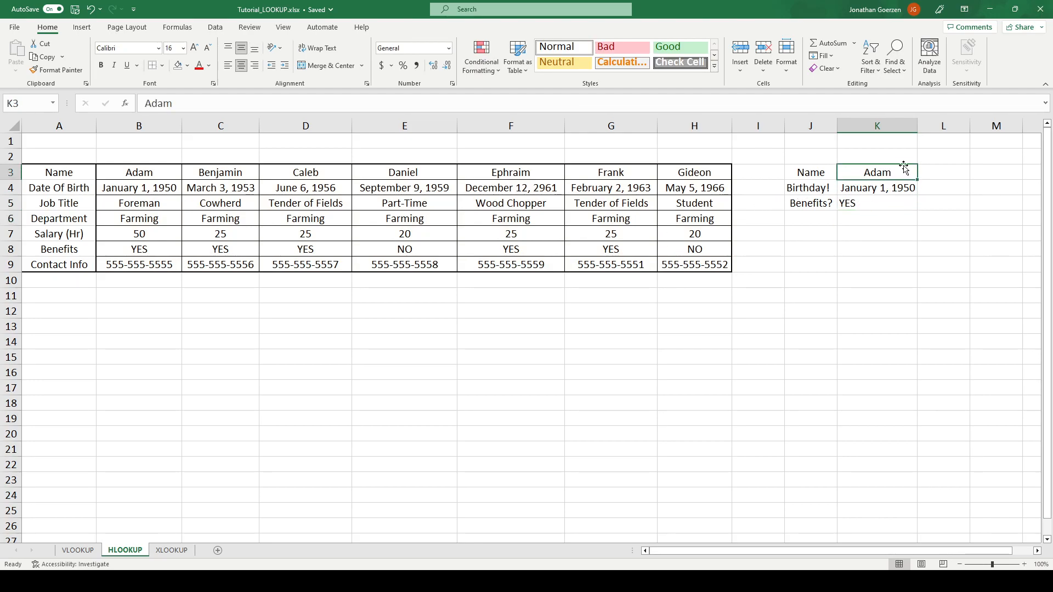
{"action": "type", "text": "Frank"}
{"action": "key", "text": "Return"}
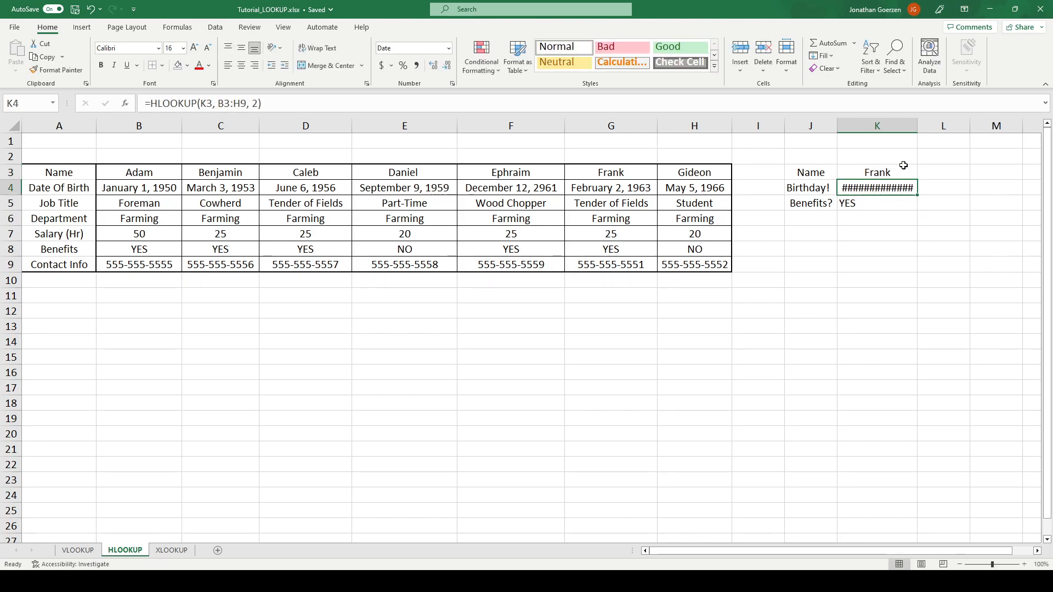
{"action": "double_click", "coordinate": [917, 125]}
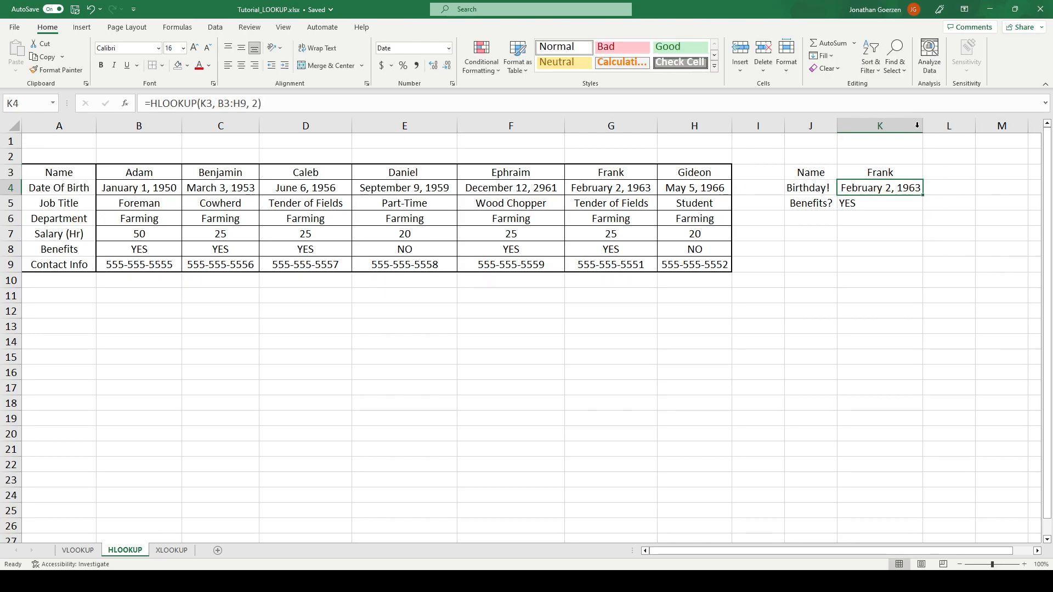
Clear the formula from K5 and make the references in K4 absolute, as =HLOOKUP($K$3, $B$3:$H$9, 2)
{"action": "left_click", "coordinate": [867, 202]}
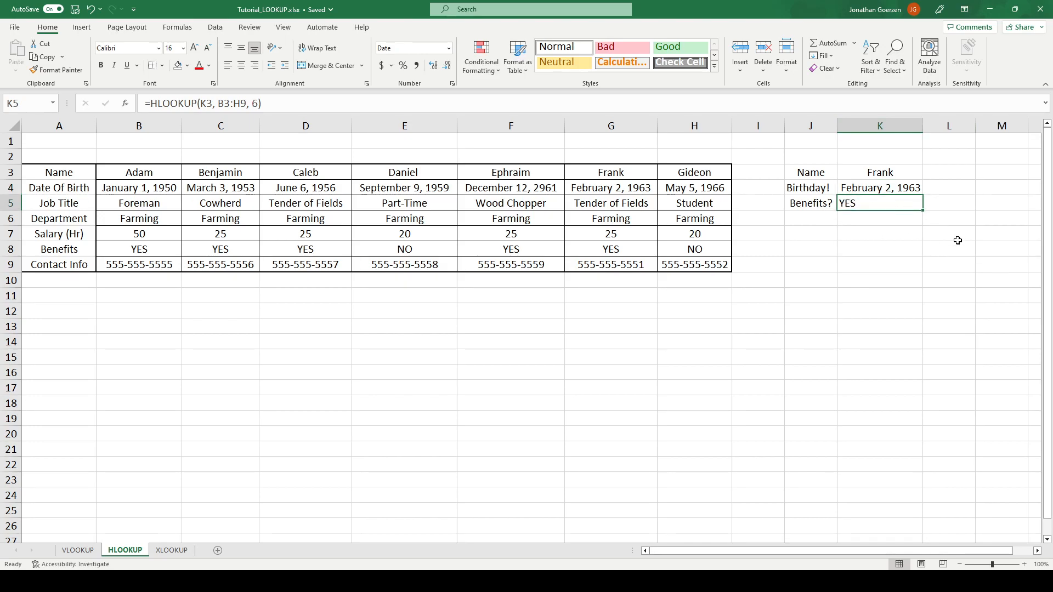
{"action": "key", "text": "Delete"}
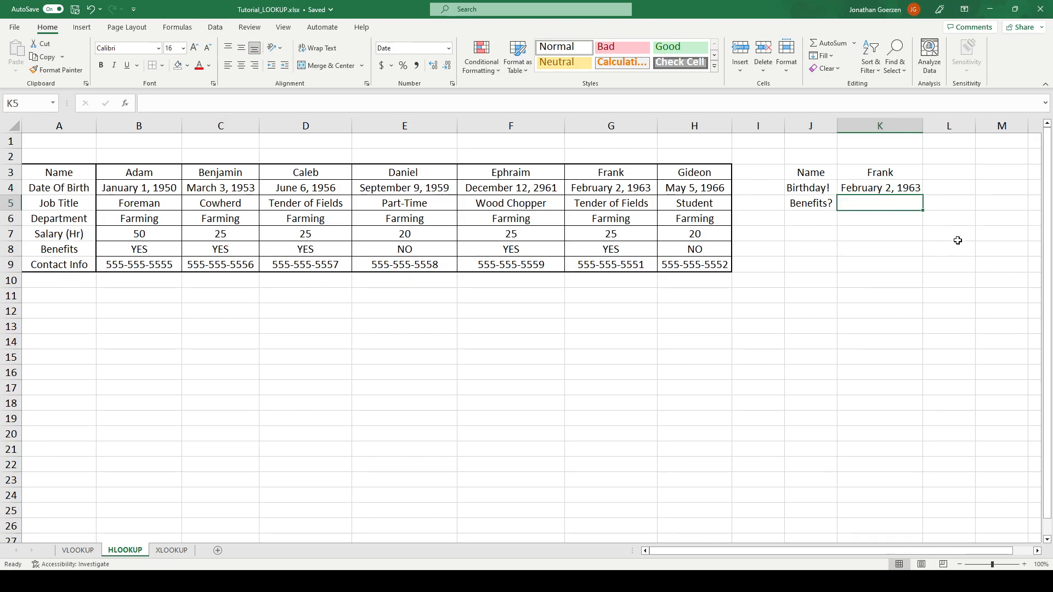
{"action": "key", "text": "Up"}
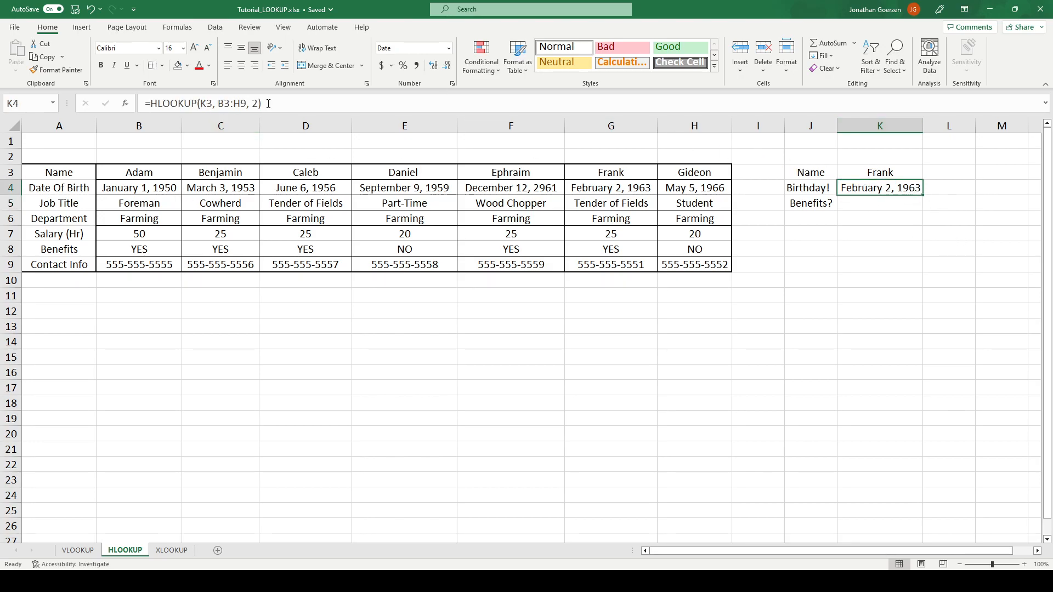
{"action": "left_click", "coordinate": [204, 101]}
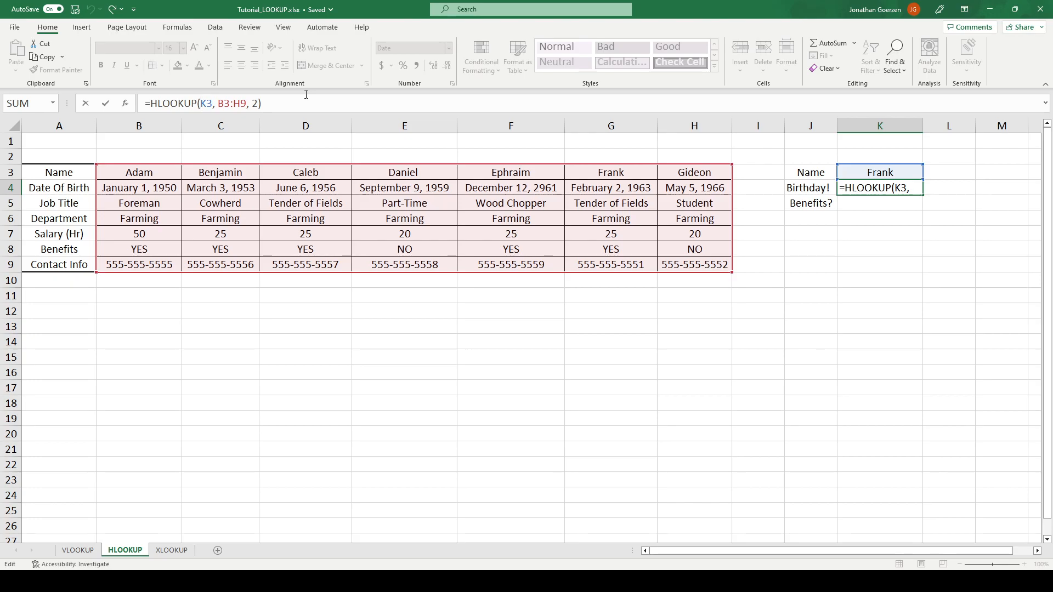
{"action": "type", "text": "$"}
{"action": "key", "text": "Right"}
{"action": "type", "text": "$"}
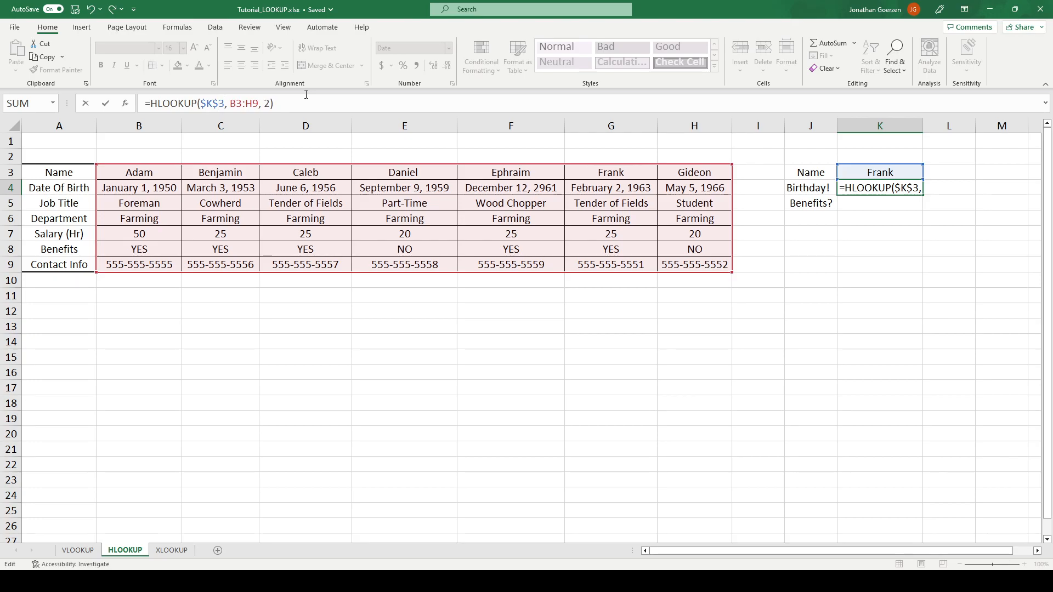
{"action": "key", "text": "Right"}
{"action": "type", "text": "$"}
{"action": "key", "text": "Right"}
{"action": "type", "text": "$"}
{"action": "key", "text": "Right"}
{"action": "key", "text": "Right"}
{"action": "type", "text": "$K$"}
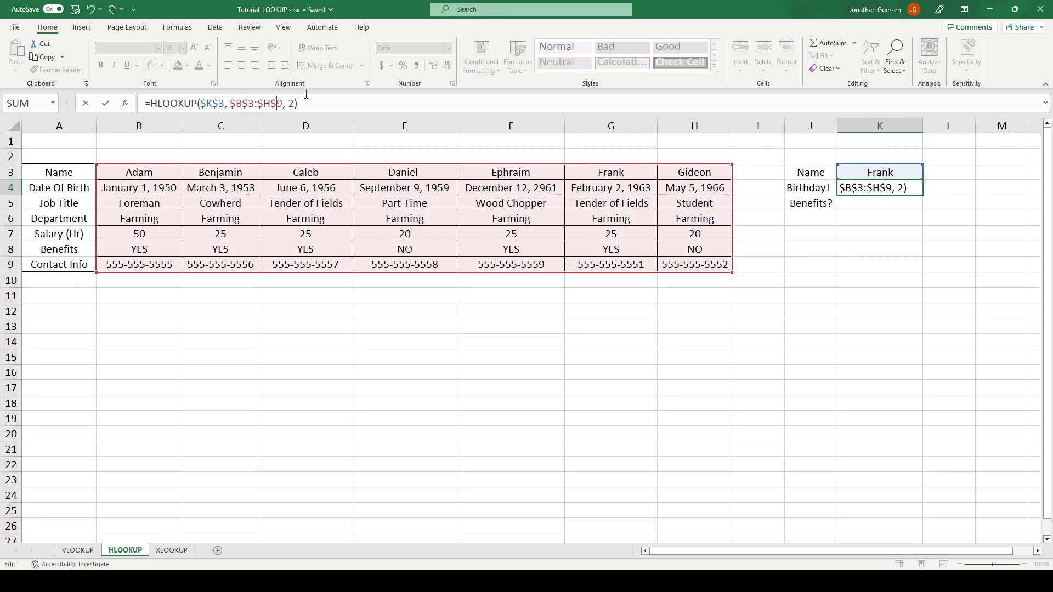
{"action": "key", "text": "Return"}
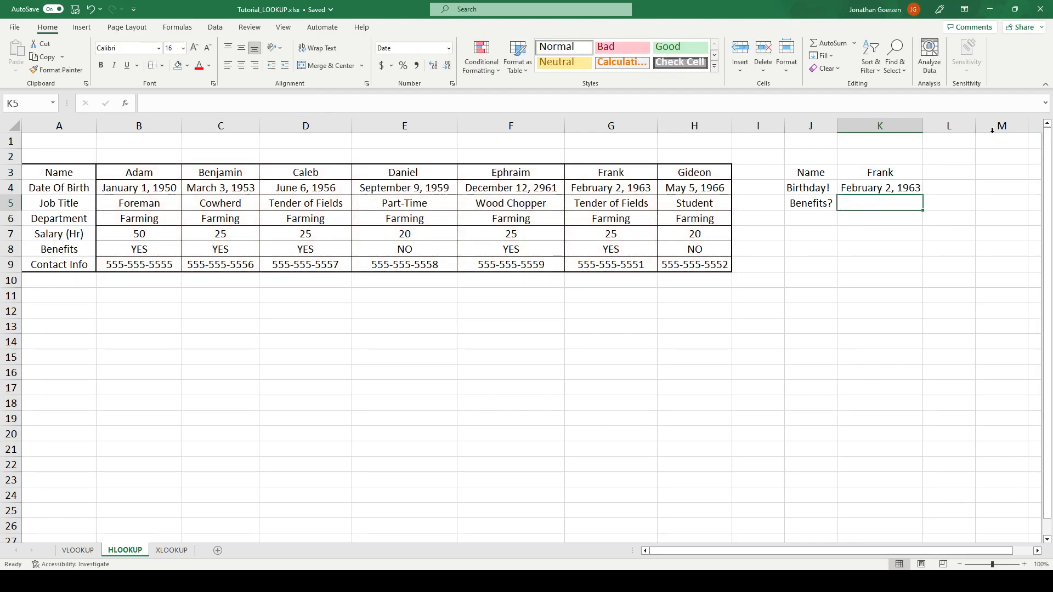
Fill the absolute-reference formula from K4 down into K5 and set its row index to 6 for Benefits
{"action": "left_click", "coordinate": [907, 191]}
{"action": "left_click_drag", "start_coordinate": [923, 196], "coordinate": [923, 211]}
{"action": "left_click", "coordinate": [894, 206]}
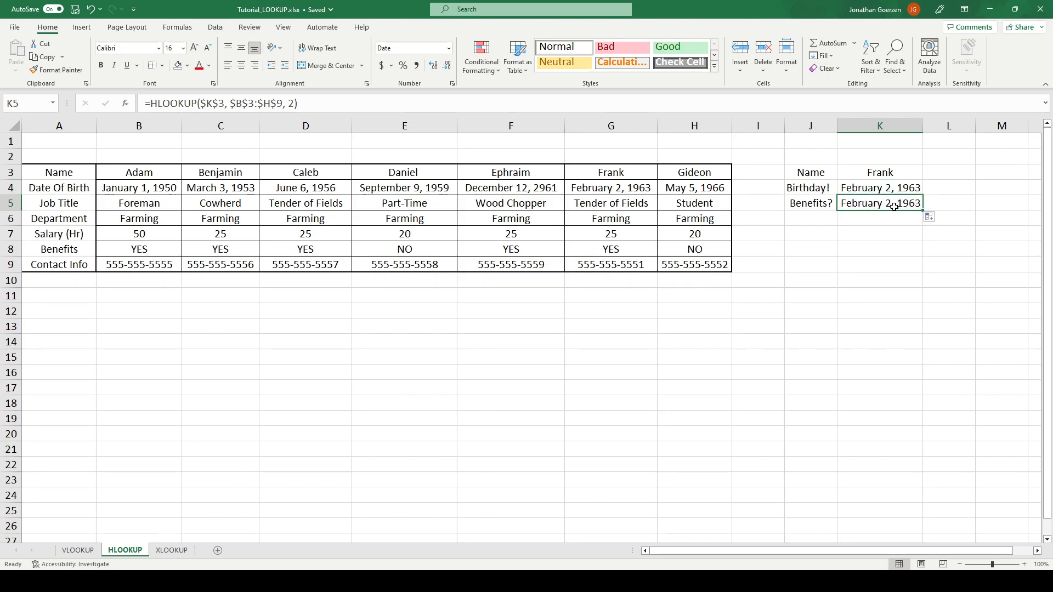
{"action": "left_click", "coordinate": [294, 104]}
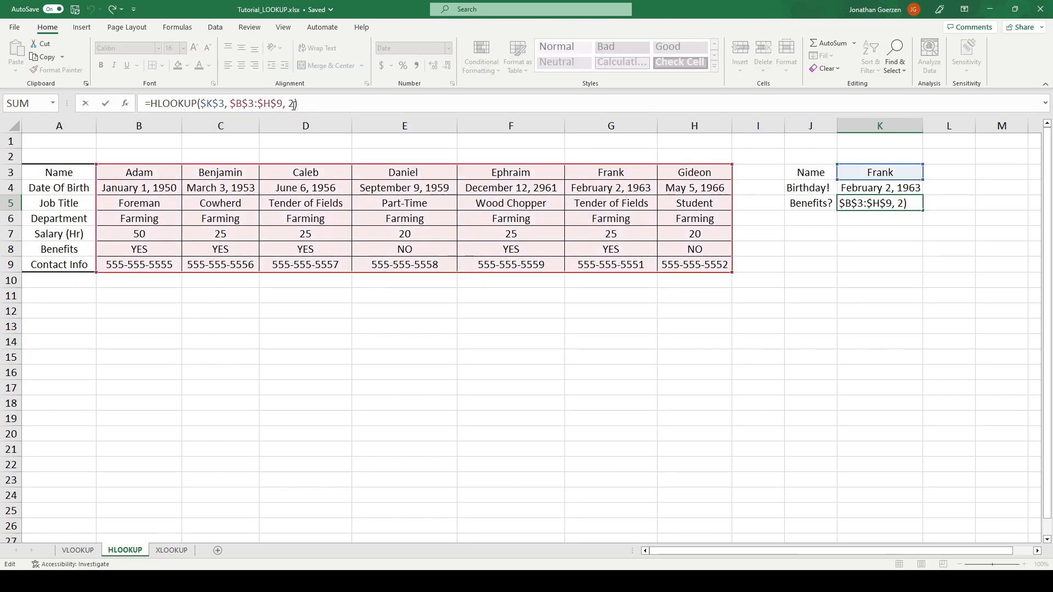
{"action": "key", "text": "BackSpace"}
{"action": "type", "text": "6"}
{"action": "key", "text": "Return"}
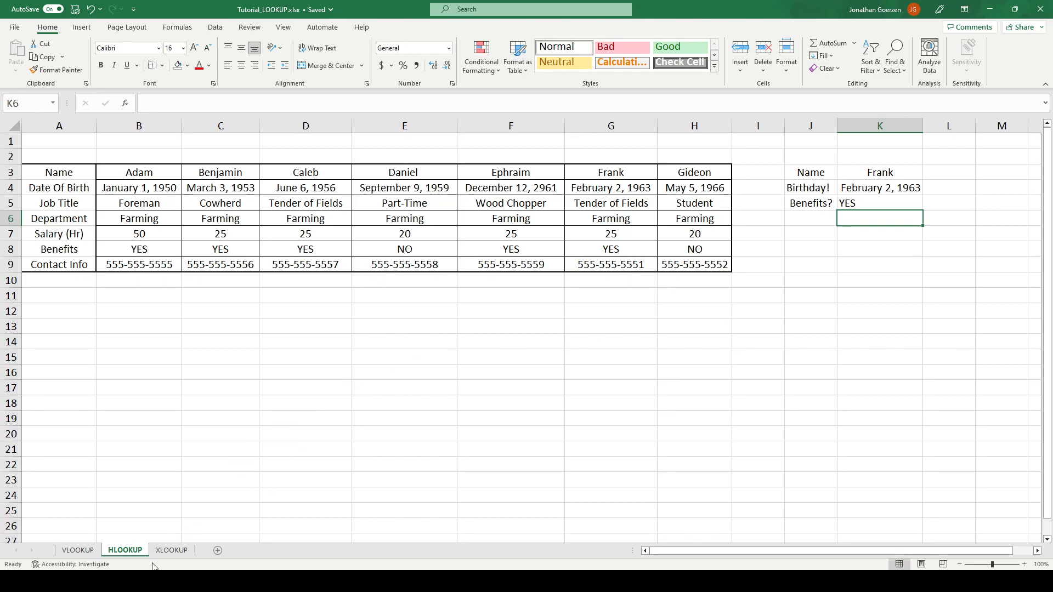
On the XLOOKUP sheet, enter the headers Name and Birthday in I4:J4 and the first employee's name in I5
{"action": "left_click", "coordinate": [172, 551]}
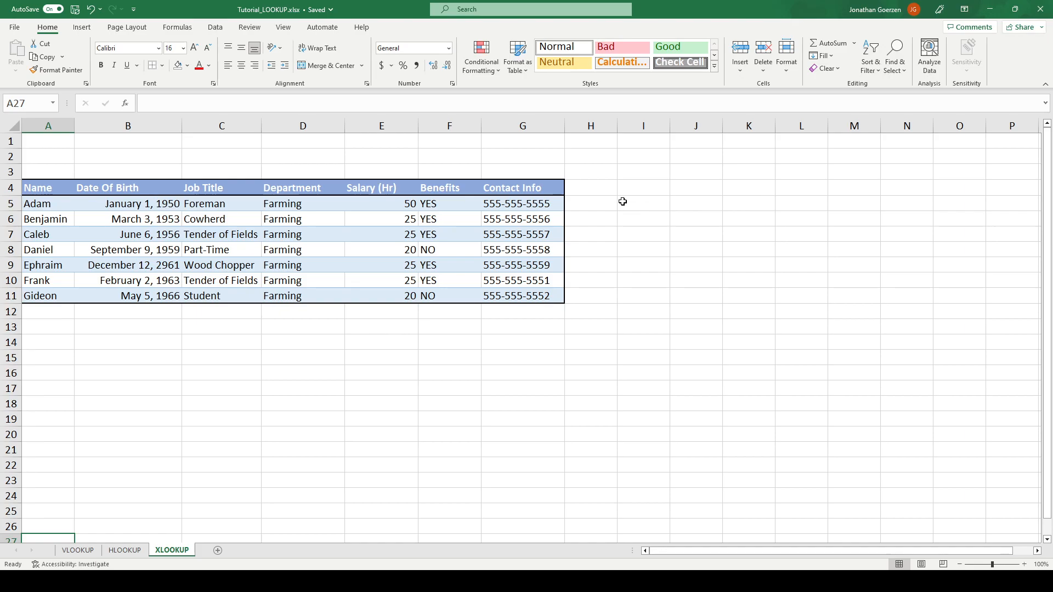
{"action": "left_click", "coordinate": [655, 189]}
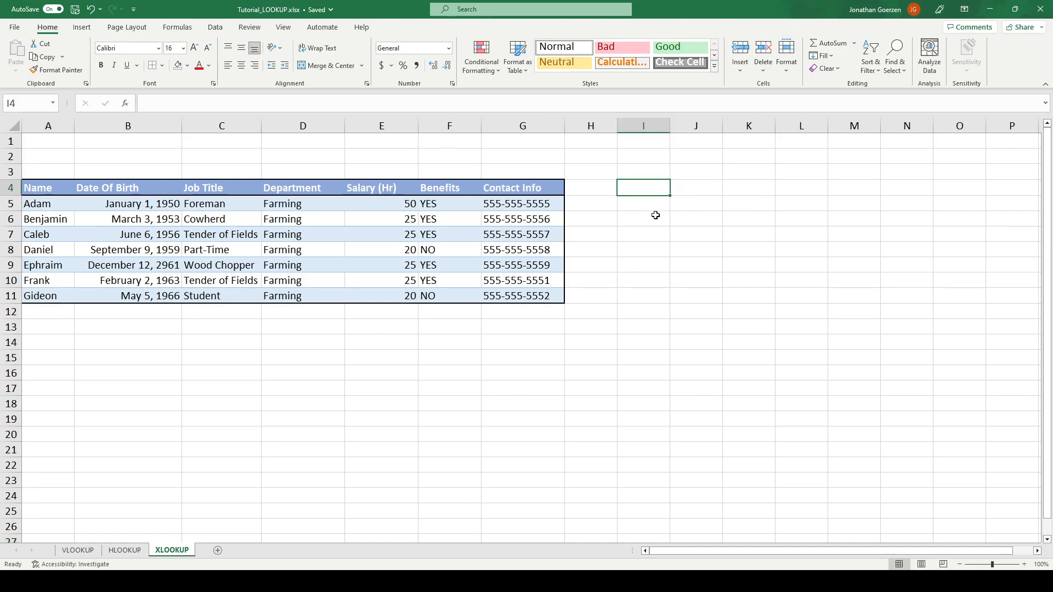
{"action": "left_click", "coordinate": [645, 208]}
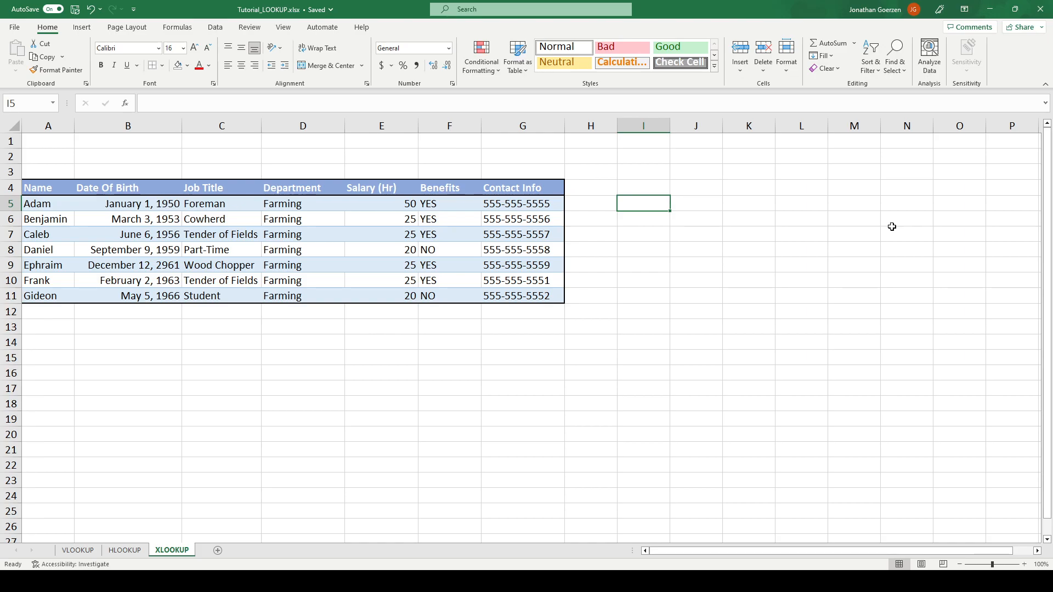
{"action": "type", "text": "Adan"}
{"action": "key", "text": "BackSpace"}
{"action": "type", "text": "m"}
{"action": "key", "text": "Up"}
{"action": "type", "text": "Name"}
{"action": "key", "text": "Tab"}
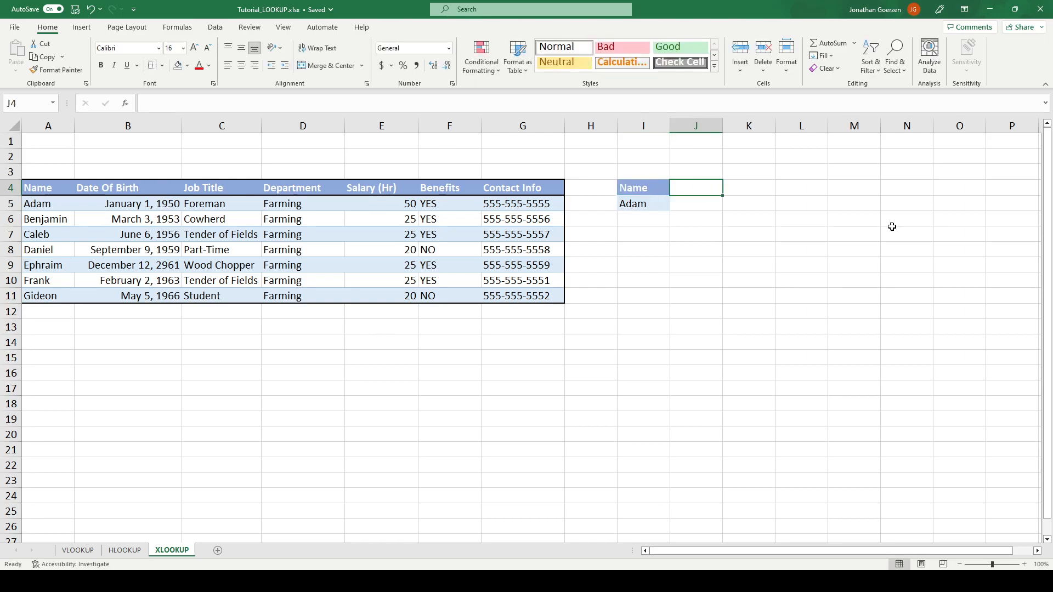
{"action": "type", "text": "Birthday"}
{"action": "key", "text": "Return"}
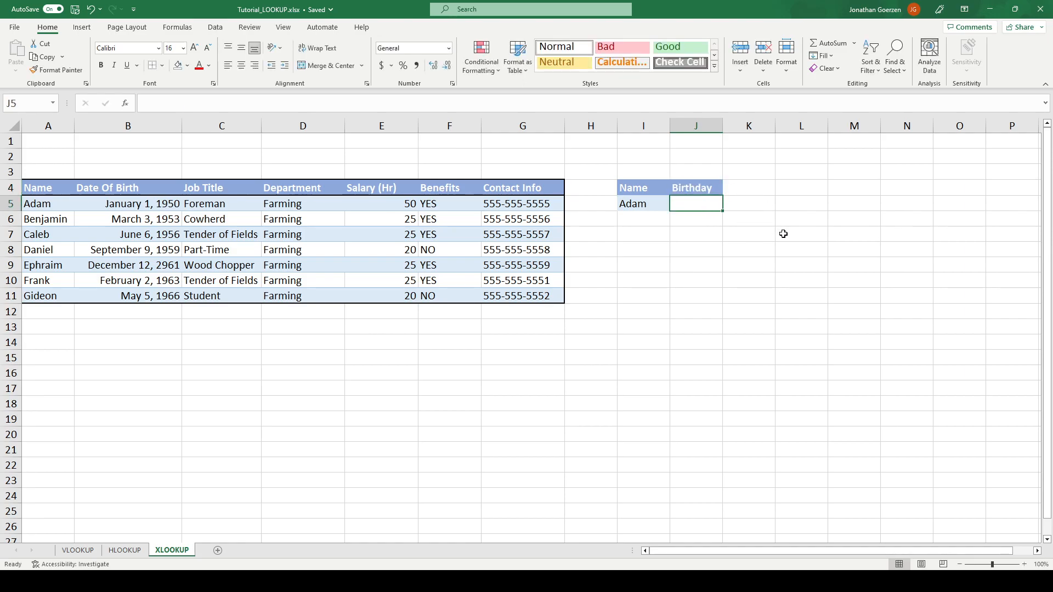
Enter =XLOOKUP(I5, A5:A11, B5:B11) in J5 to look up the birthday for the name in I5
{"action": "type", "text": "=XLOOKUP("}
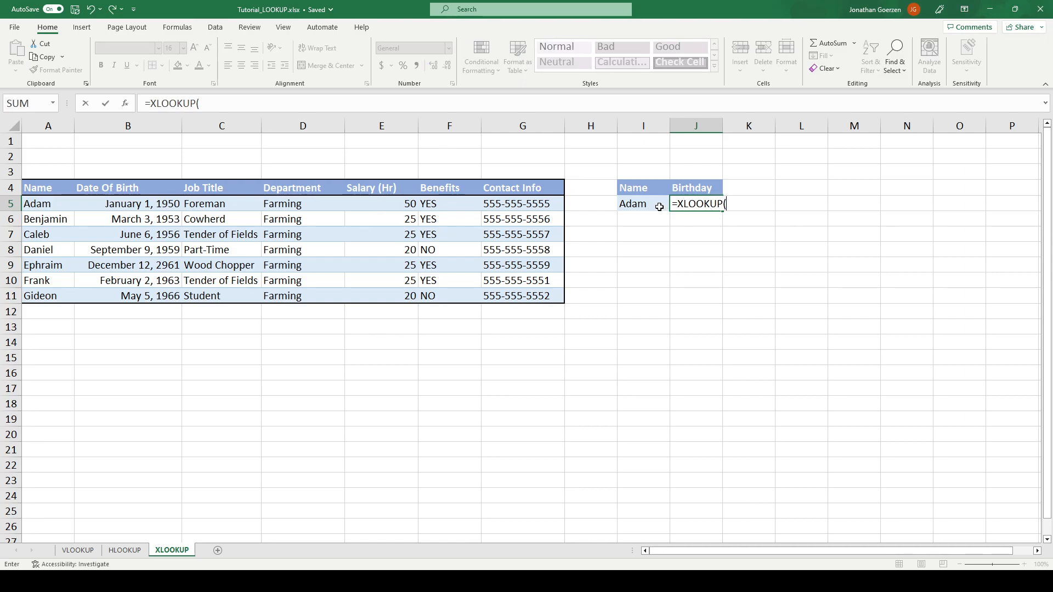
{"action": "left_click", "coordinate": [642, 201]}
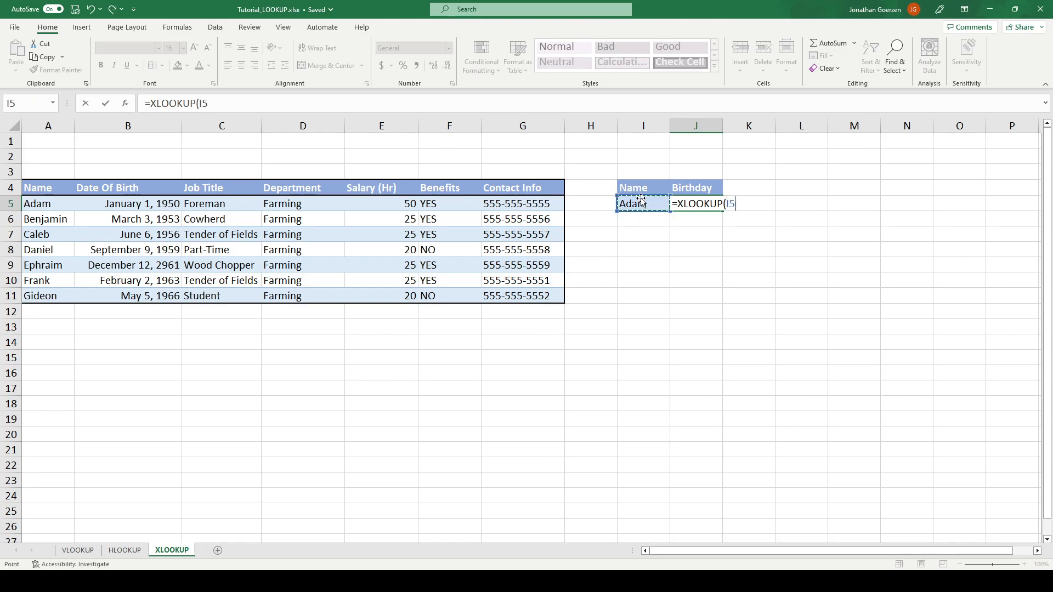
{"action": "type", "text": ","}
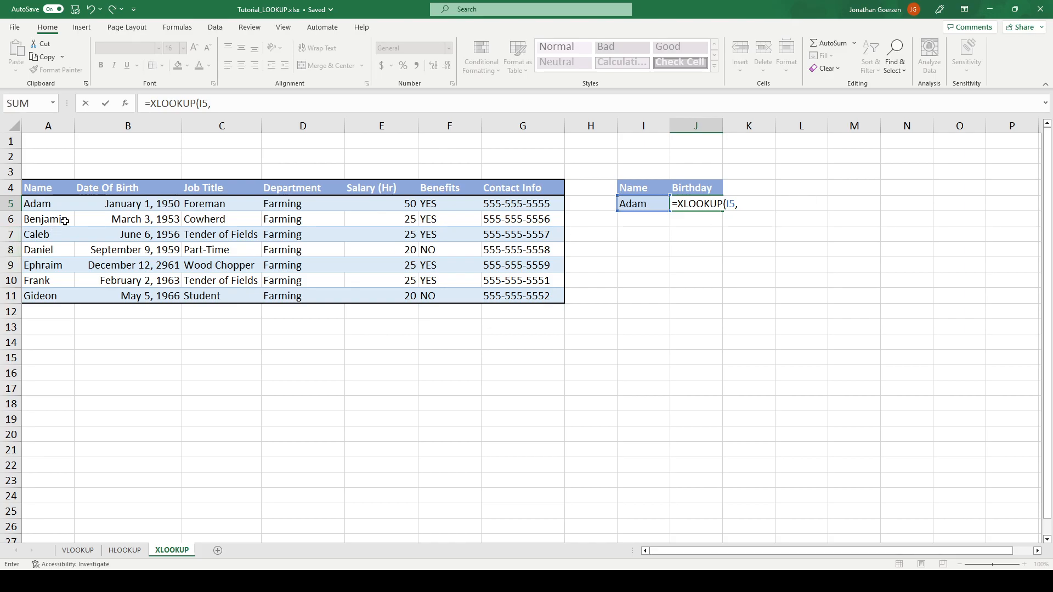
{"action": "left_click_drag", "start_coordinate": [58, 201], "coordinate": [51, 296]}
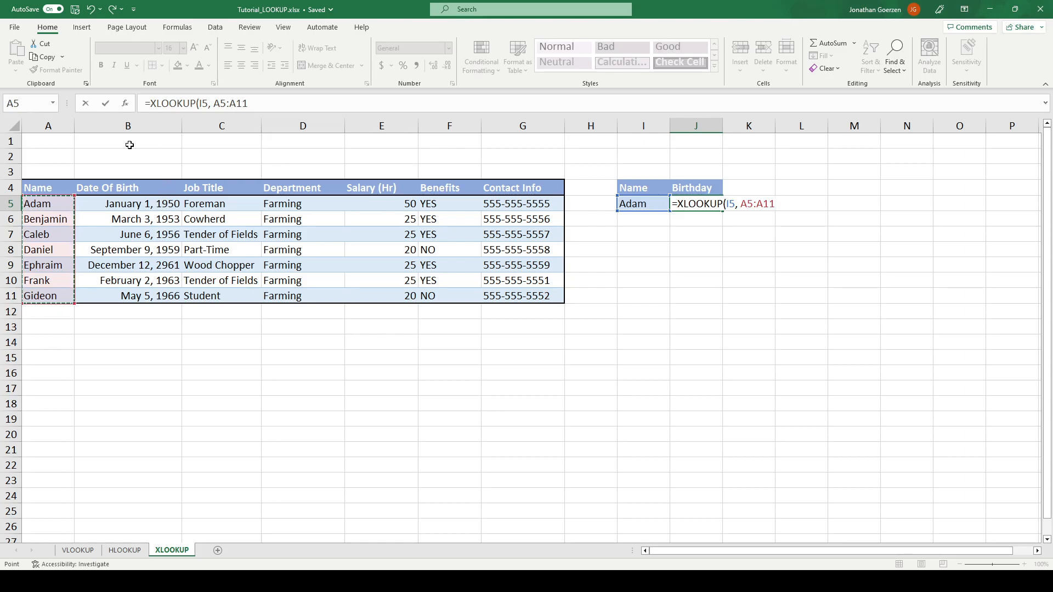
{"action": "type", "text": ","}
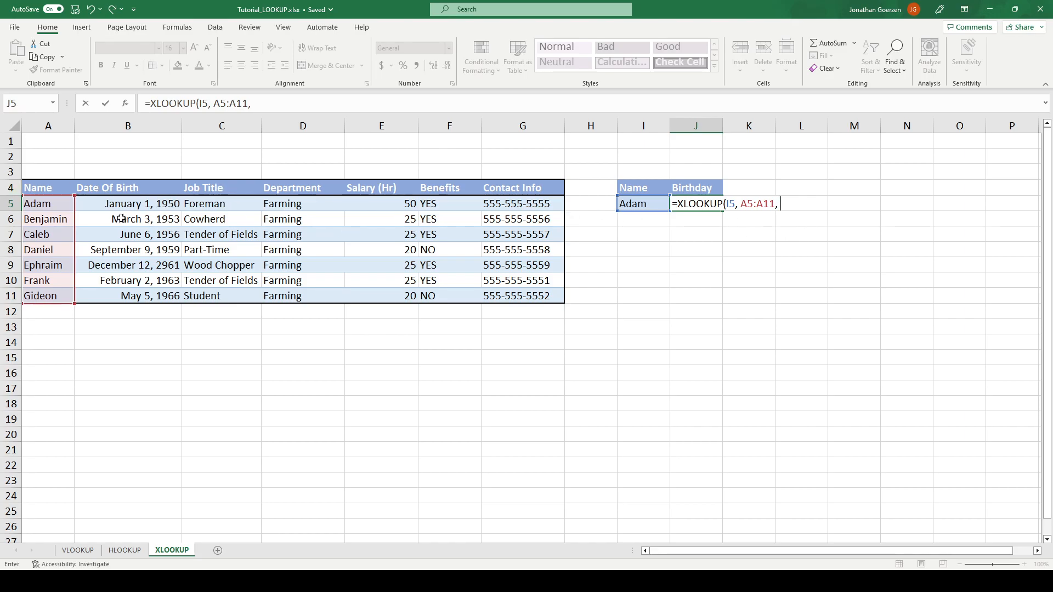
{"action": "left_click_drag", "start_coordinate": [146, 204], "coordinate": [155, 296]}
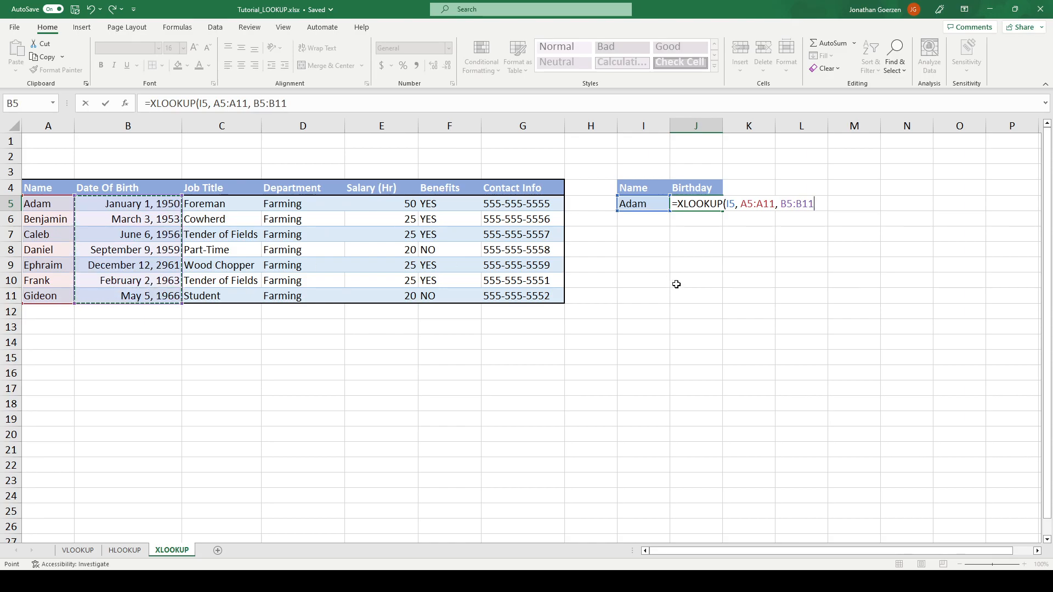
{"action": "type", "text": ")"}
{"action": "key", "text": "Return"}
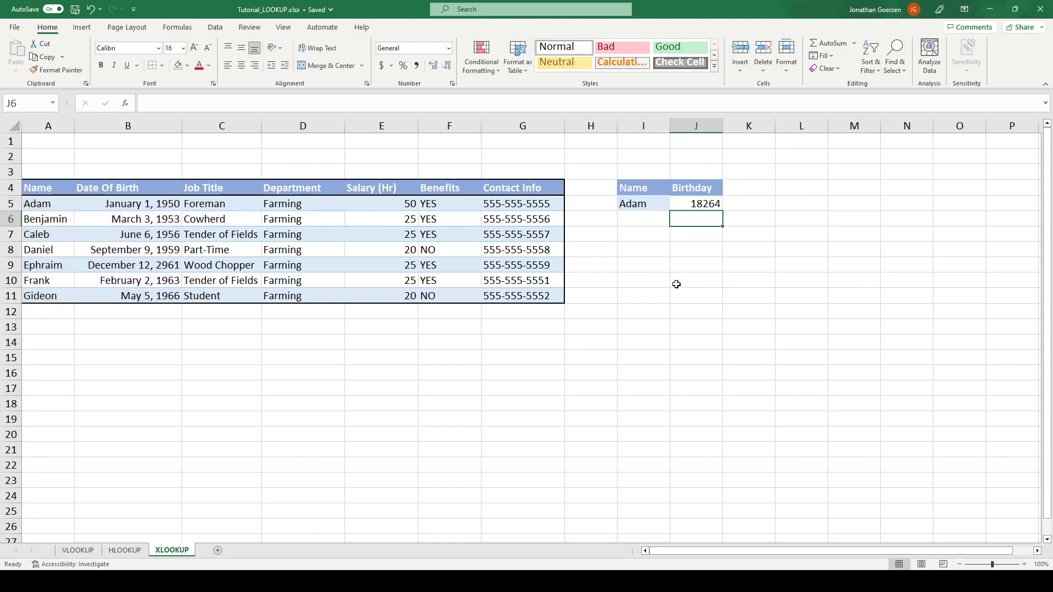
Format the birthday result in J5 as a date with the month written out, and review the formula's referenced ranges
{"action": "left_click", "coordinate": [705, 204]}
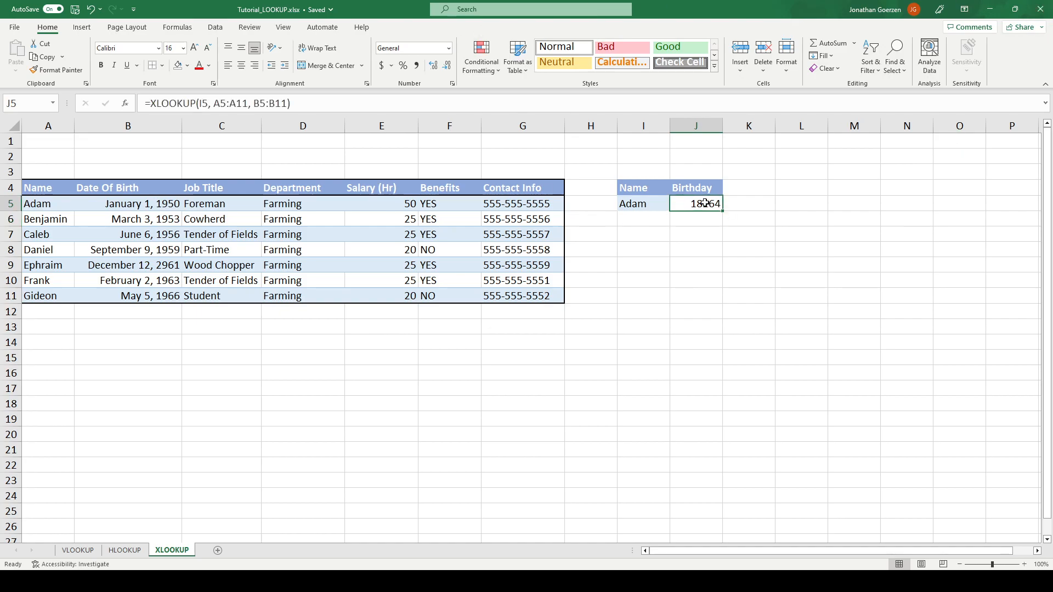
{"action": "left_click", "coordinate": [449, 48]}
{"action": "left_click", "coordinate": [445, 197]}
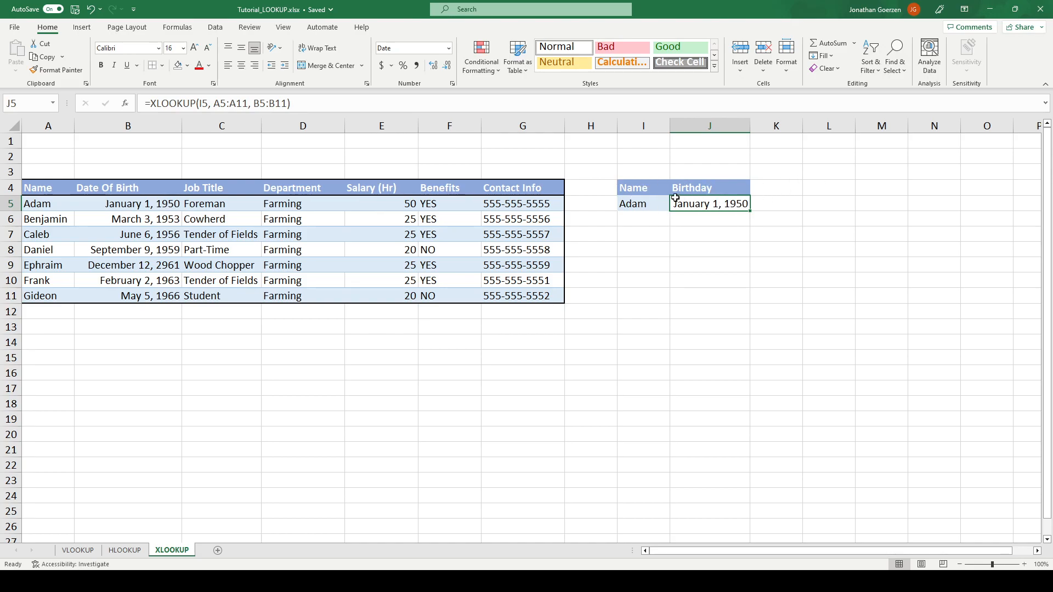
{"action": "left_click", "coordinate": [283, 103]}
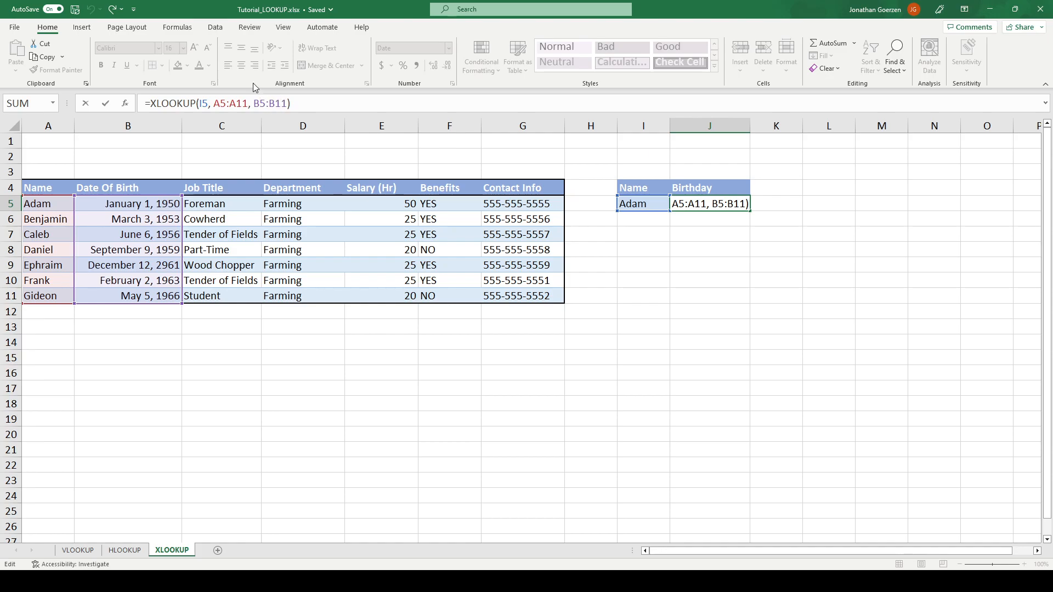
{"action": "key", "text": "Return"}
{"action": "left_click", "coordinate": [721, 208]}
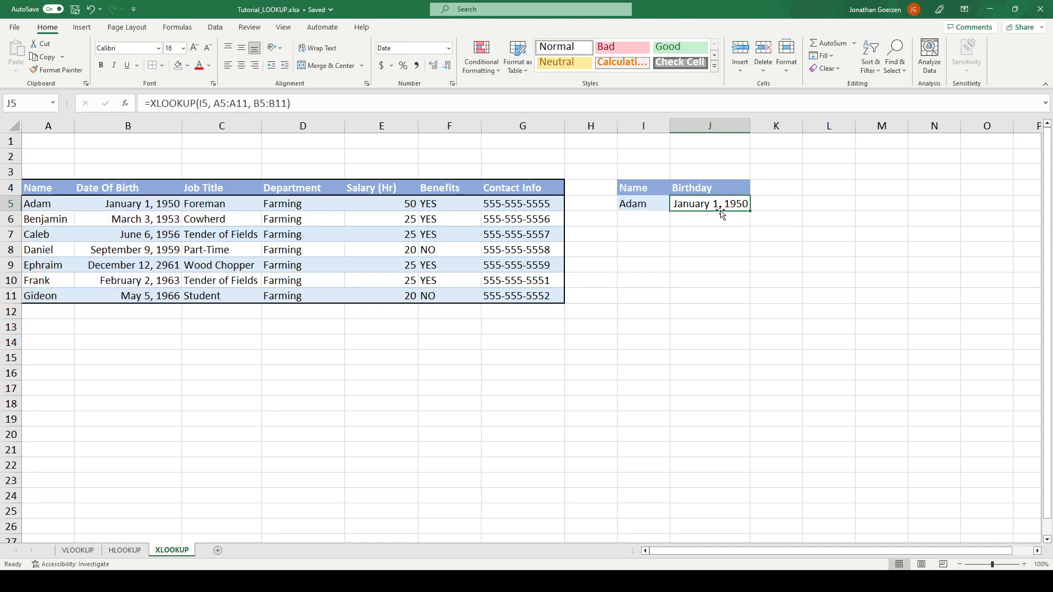
Clear the lookup name from I5 and the XLOOKUP formula from J5
{"action": "key", "text": "Left"}
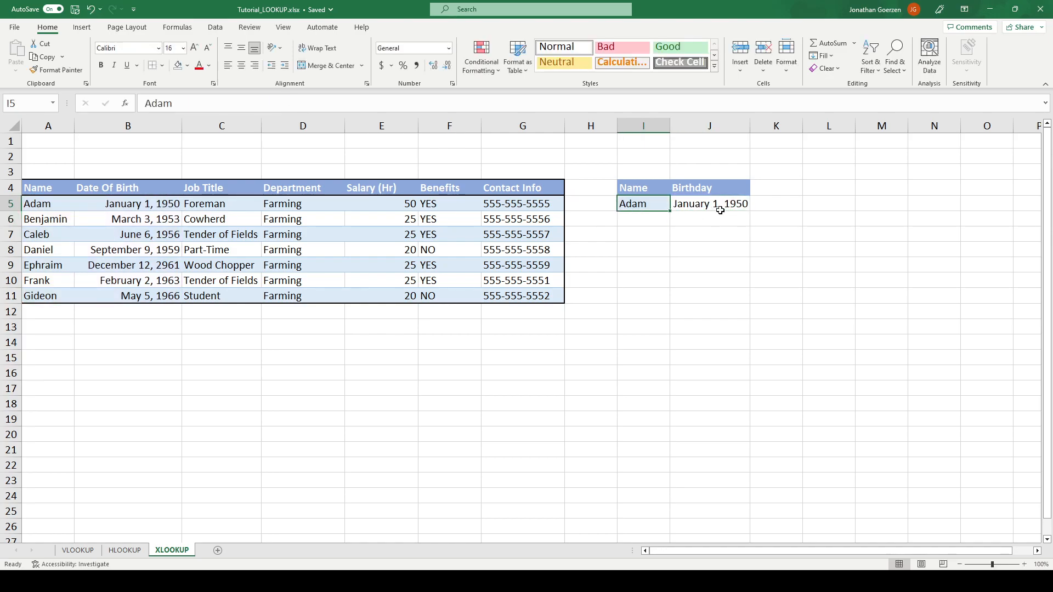
{"action": "key", "text": "Delete"}
{"action": "key", "text": "Up"}
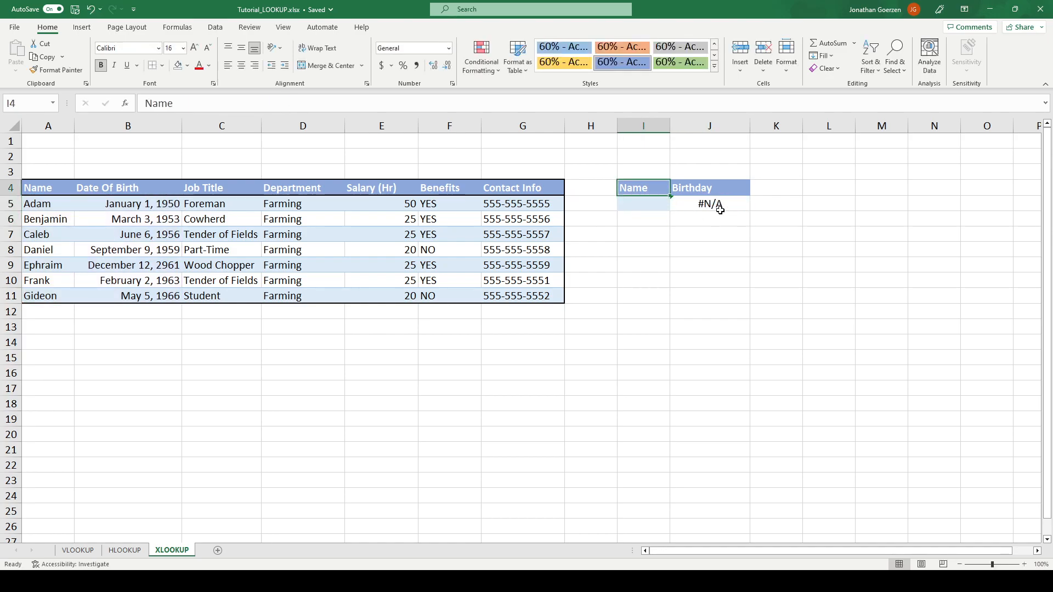
{"action": "key", "text": "Down"}
{"action": "left_click", "coordinate": [720, 210]}
{"action": "key", "text": "Delete"}
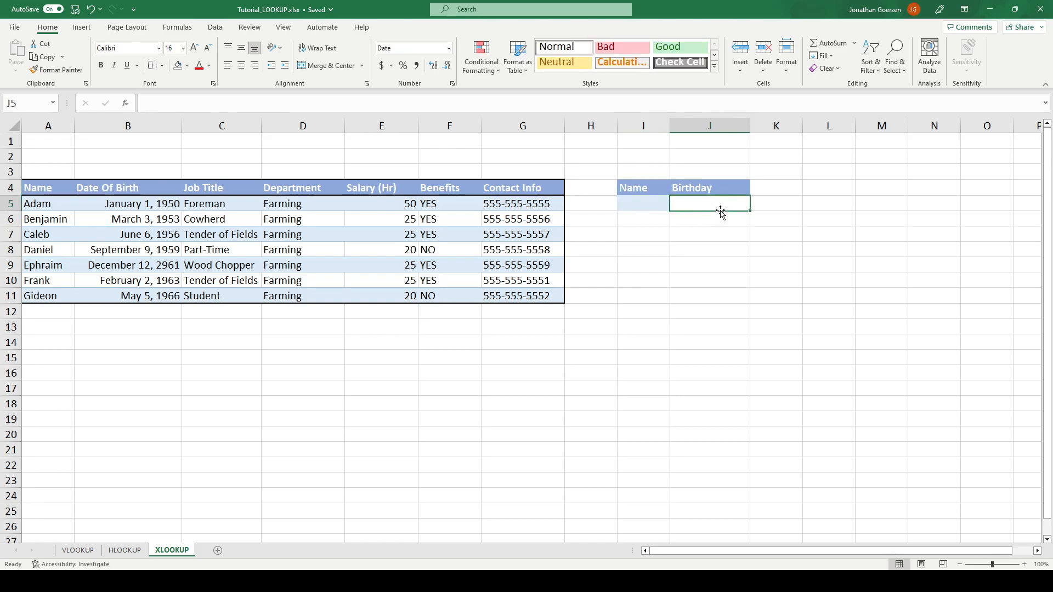
Replace the headers in I4:J4 with Job Title and Salary
{"action": "left_click", "coordinate": [642, 191]}
{"action": "type", "text": "Job"}
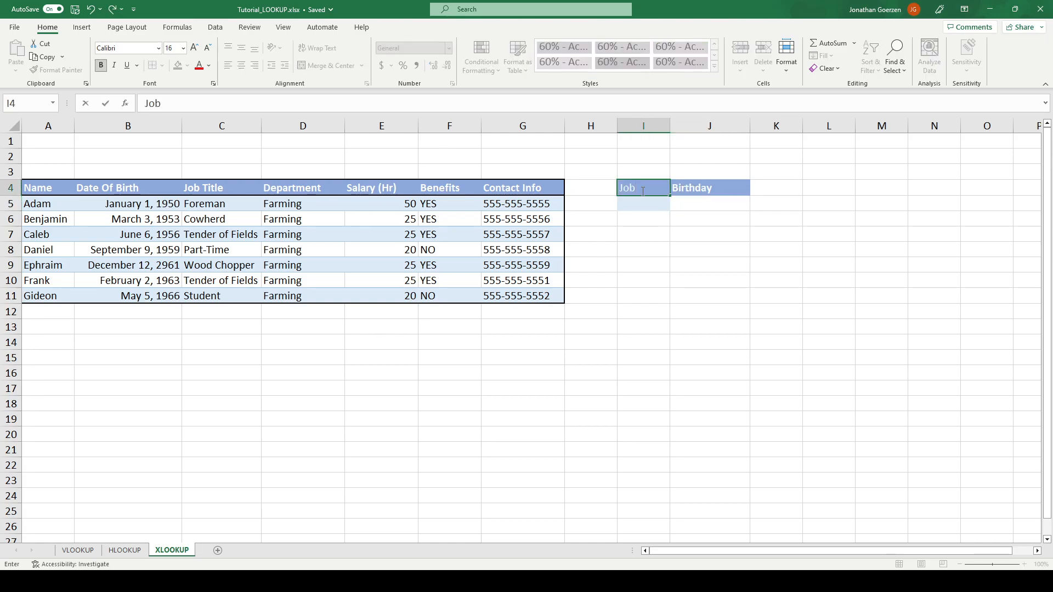
{"action": "type", "text": " Title"}
{"action": "key", "text": "Tab"}
{"action": "type", "text": "Sa"}
{"action": "key", "text": "BackSpace"}
{"action": "type", "text": "als"}
{"action": "key", "text": "BackSpace"}
{"action": "type", "text": "ay"}
{"action": "key", "text": "BackSpace"}
{"action": "type", "text": "ty"}
{"action": "key", "text": "BackSpace"}
{"action": "key", "text": "BackSpace"}
{"action": "type", "text": "ty"}
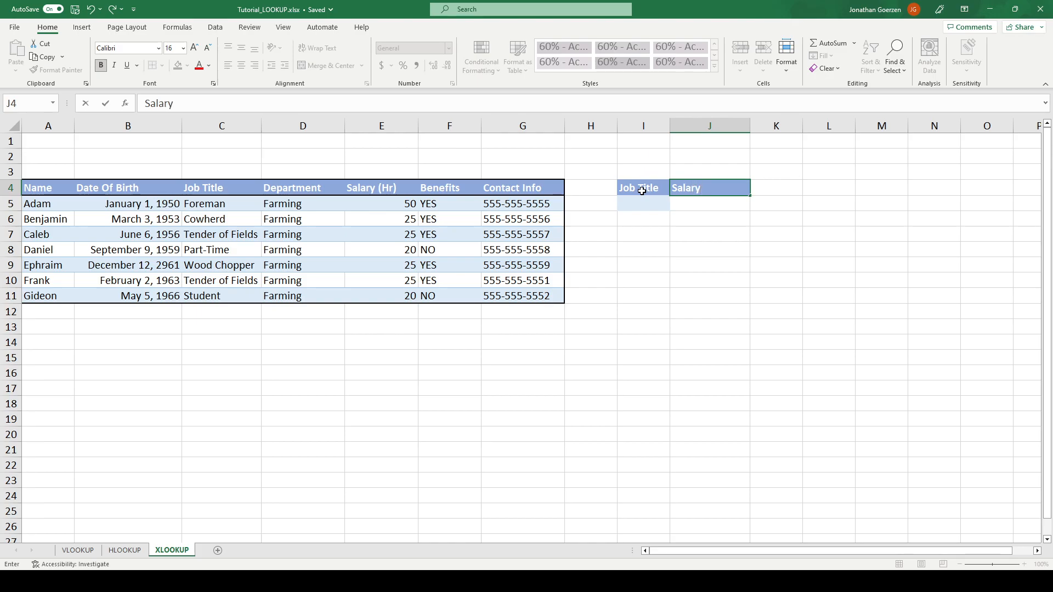
Change the lookup headers to Salary in I4 and Job Title in J4
{"action": "left_click", "coordinate": [642, 190]}
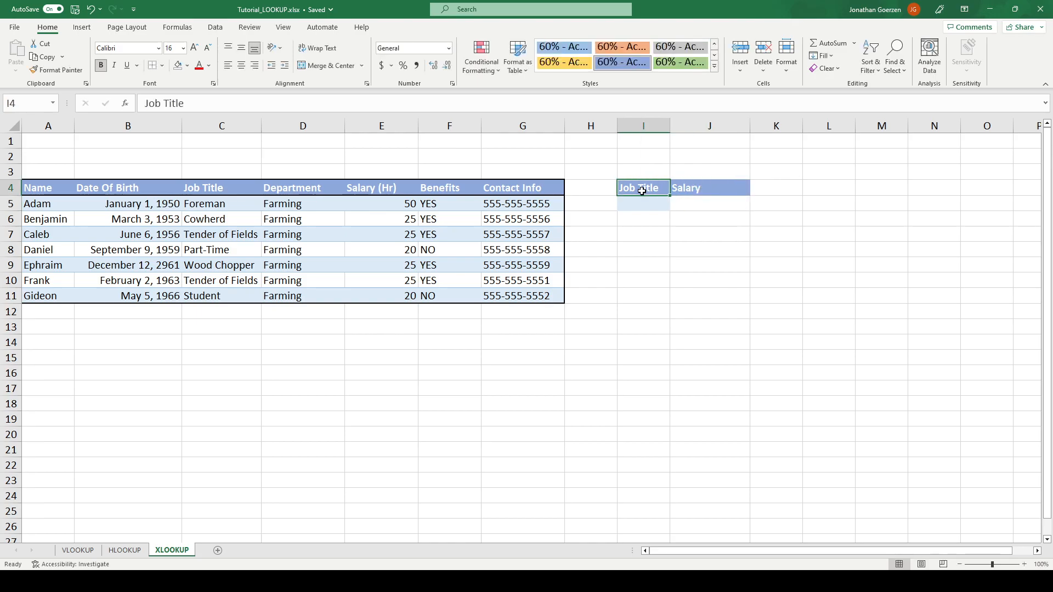
{"action": "type", "text": "Sl"}
{"action": "type", "text": "ala"}
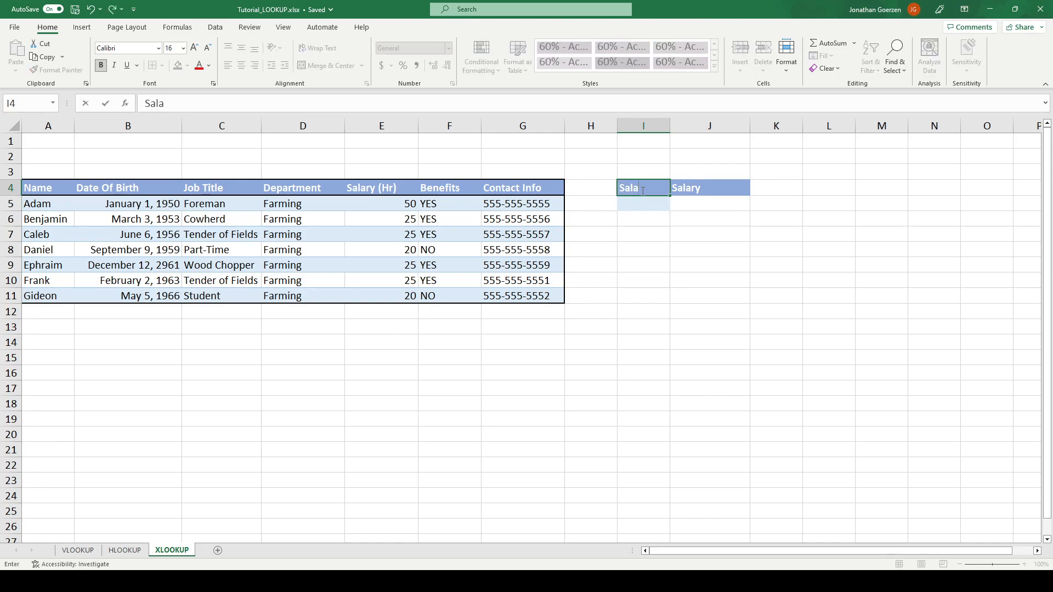
{"action": "type", "text": "ry"}
{"action": "key", "text": "Tab"}
{"action": "type", "text": "Job Title"}
{"action": "key", "text": "Return"}
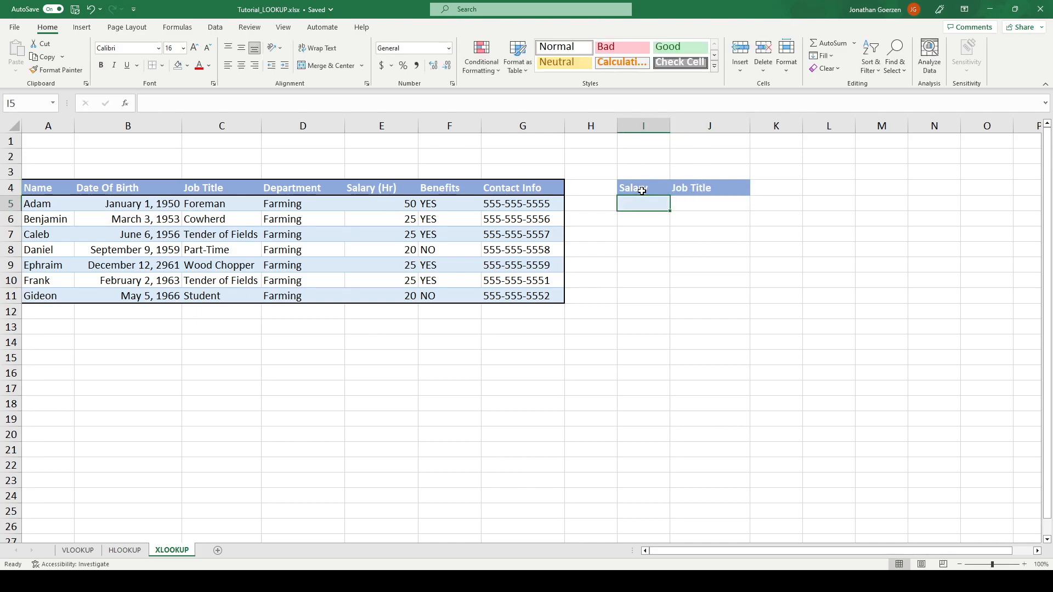
Enter 50 as the lookup salary in I5 and start an XLOOKUP formula in J5
{"action": "type", "text": "50"}
{"action": "key", "text": "Tab"}
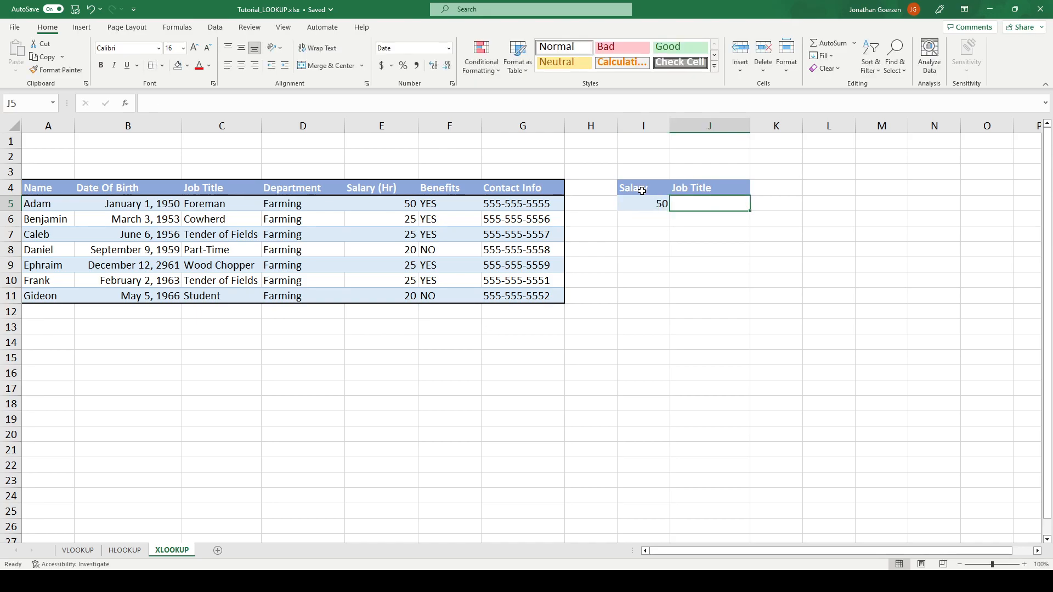
{"action": "type", "text": "="}
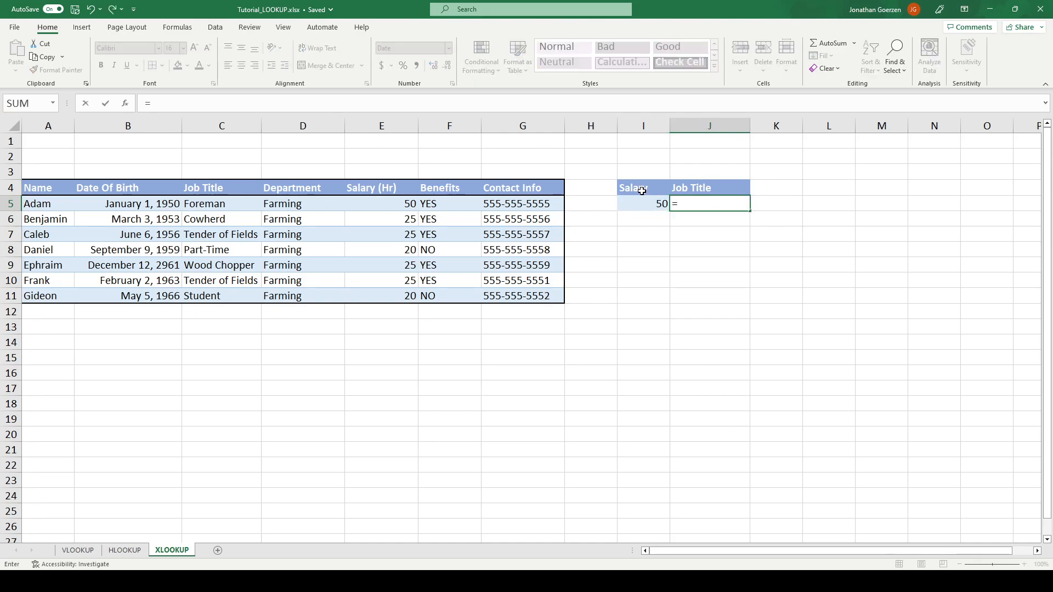
{"action": "type", "text": "XLOOKUP("}
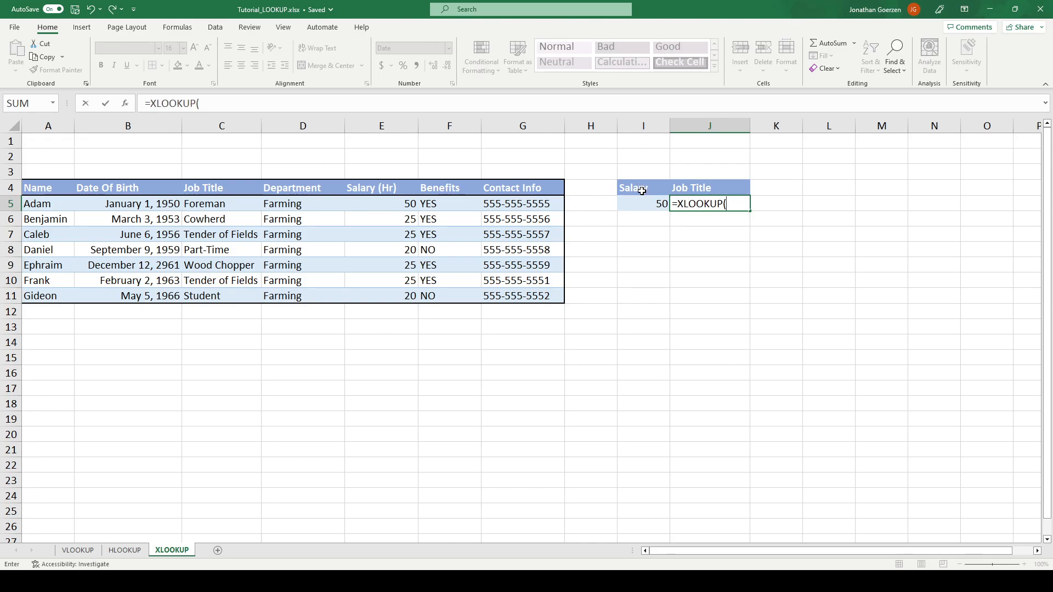
{"action": "left_click_drag", "start_coordinate": [392, 200], "coordinate": [408, 296]}
{"action": "type", "text": ","}
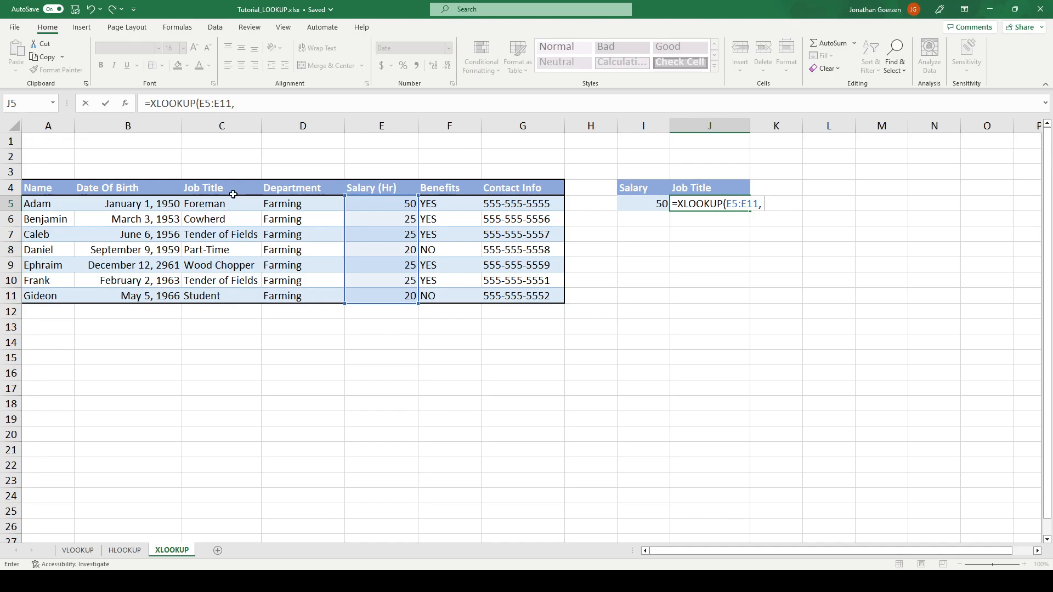
{"action": "left_click_drag", "start_coordinate": [214, 205], "coordinate": [232, 295]}
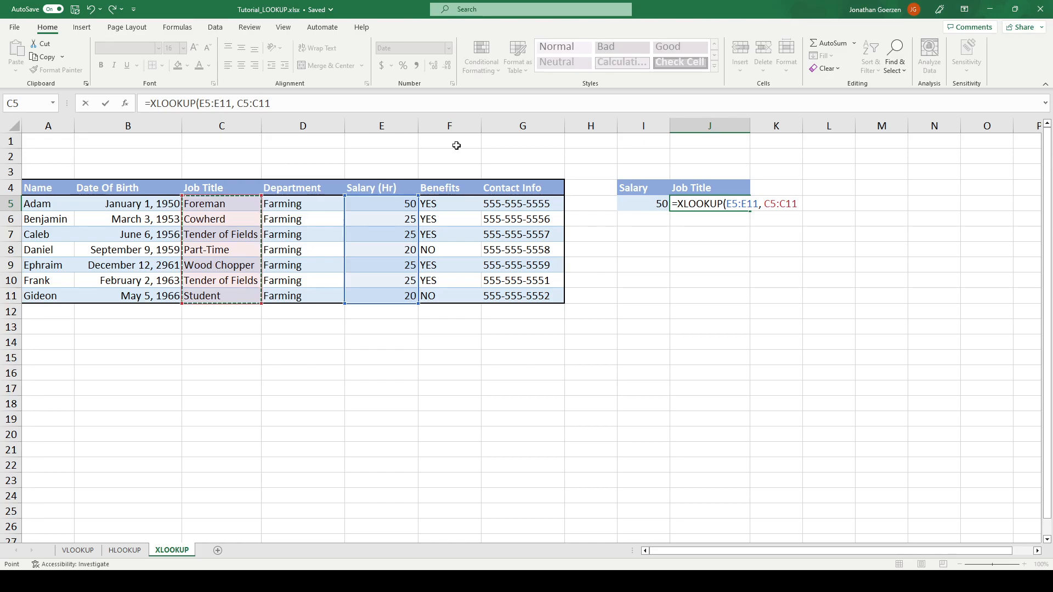
{"action": "key", "text": "BackSpace"}
{"action": "key", "text": "BackSpace"}
{"action": "key", "text": "BackSpace"}
{"action": "key", "text": "BackSpace"}
{"action": "key", "text": "BackSpace"}
{"action": "key", "text": "BackSpace"}
{"action": "key", "text": "BackSpace"}
{"action": "key", "text": "BackSpace"}
{"action": "key", "text": "BackSpace"}
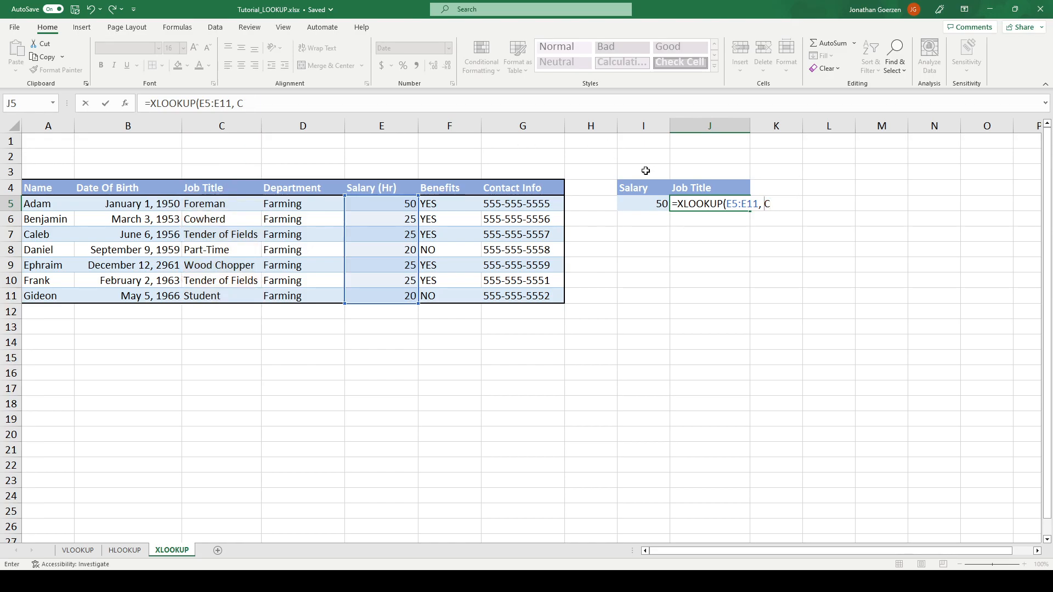
{"action": "key", "text": "BackSpace"}
{"action": "key", "text": "BackSpace"}
{"action": "key", "text": "BackSpace"}
{"action": "key", "text": "BackSpace"}
{"action": "key", "text": "BackSpace"}
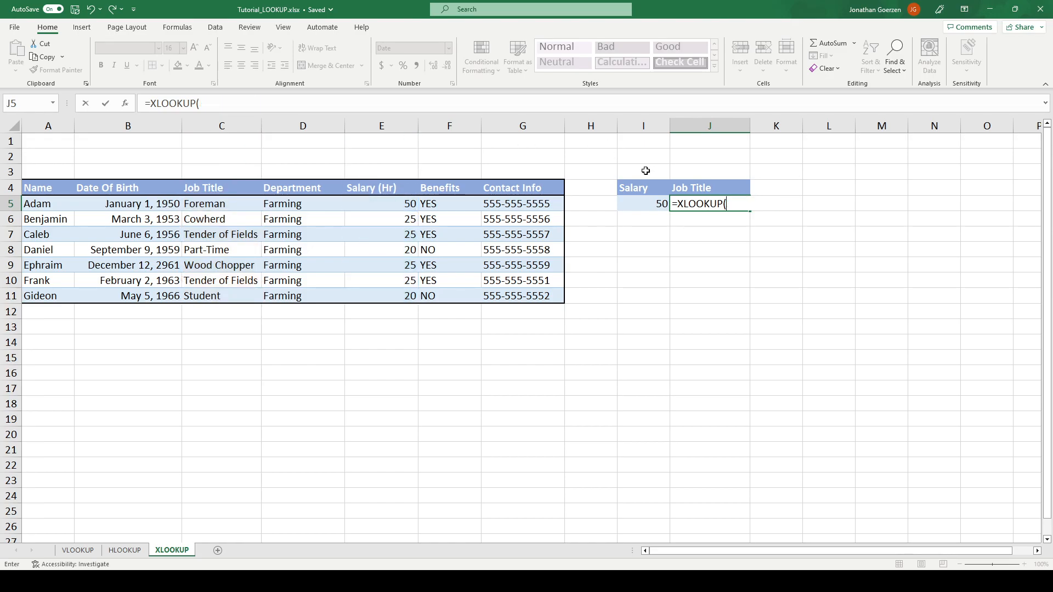
Complete the formula in J5 as =XLOOKUP(I5, E5:E11, C5:C11) to return the job title matching the salary
{"action": "left_click", "coordinate": [651, 204]}
{"action": "type", "text": ","}
{"action": "left_click", "coordinate": [366, 202]}
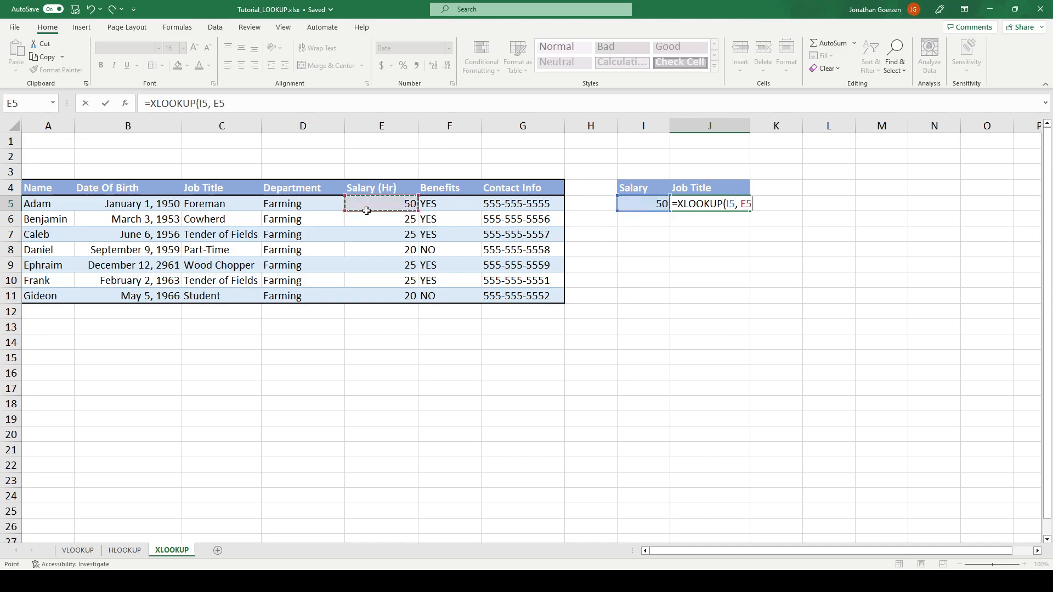
{"action": "left_click_drag", "start_coordinate": [366, 202], "coordinate": [387, 294]}
{"action": "type", "text": ","}
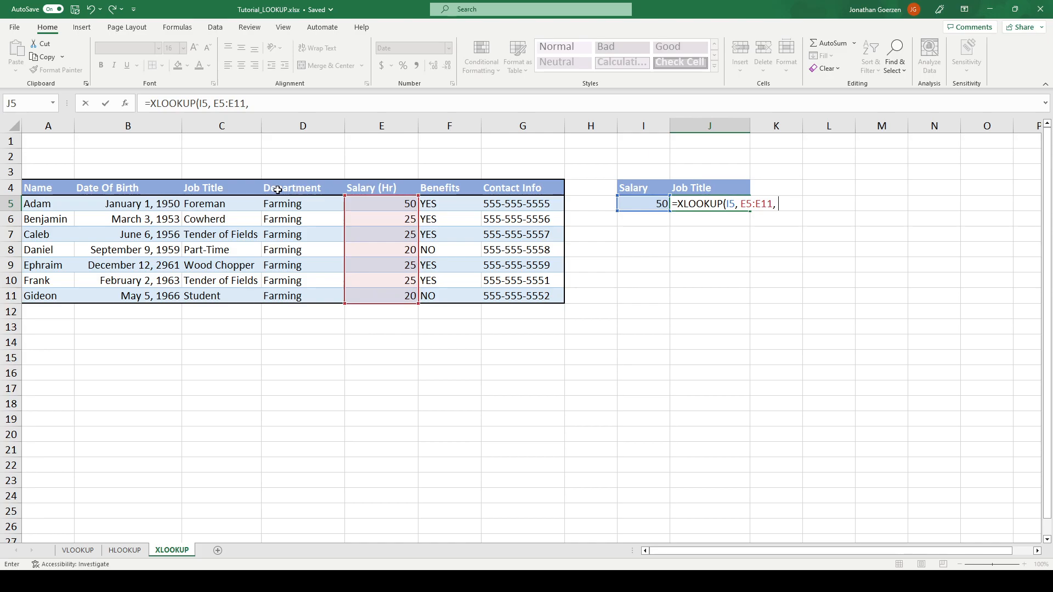
{"action": "left_click_drag", "start_coordinate": [213, 203], "coordinate": [240, 297]}
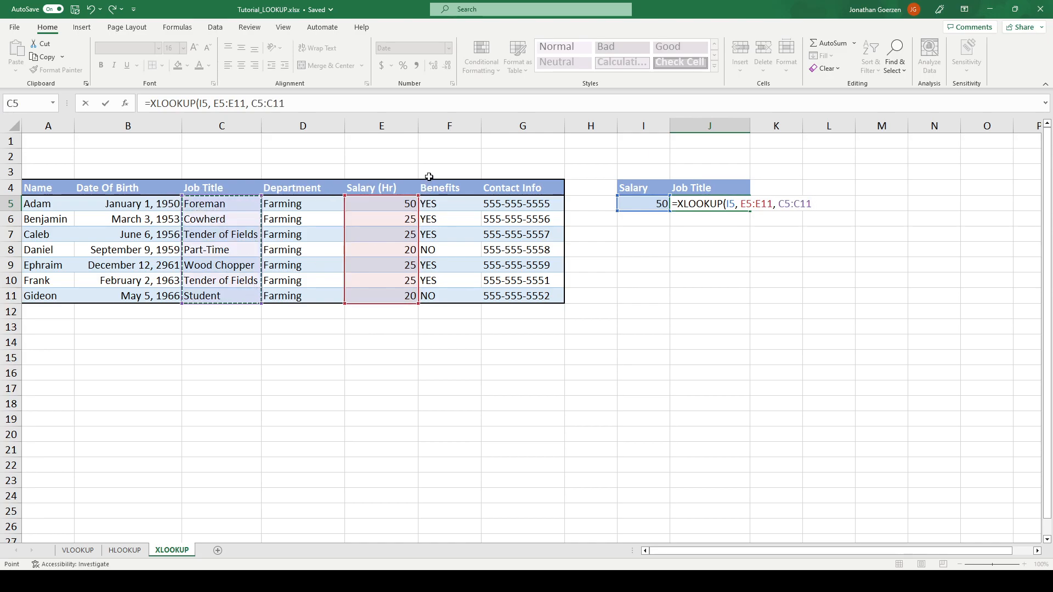
{"action": "key", "text": "Return"}
{"action": "key", "text": "Up"}
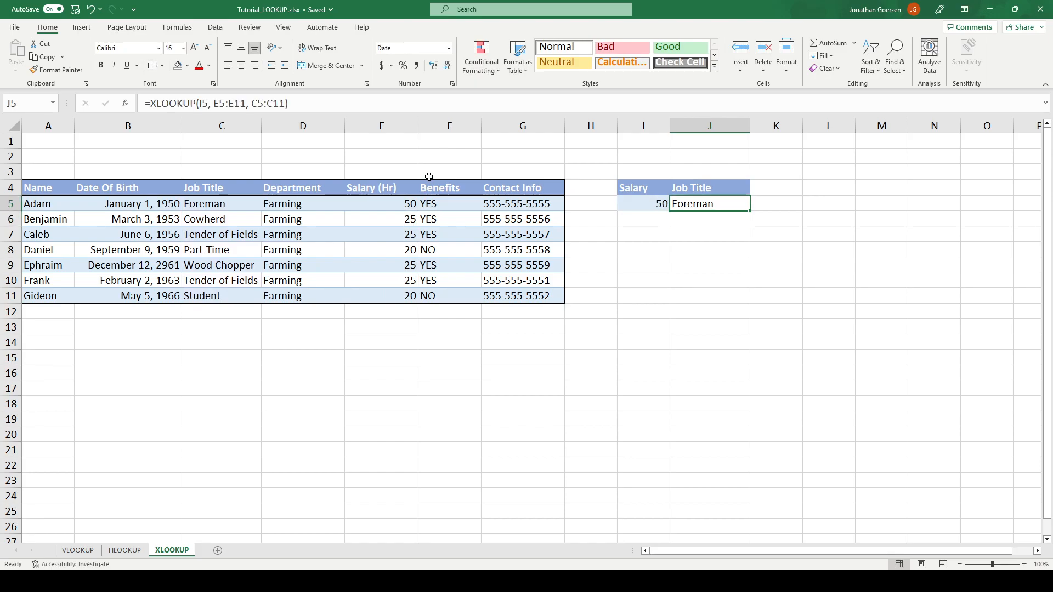
Change the lookup salary in I5 to 25
{"action": "key", "text": "Left"}
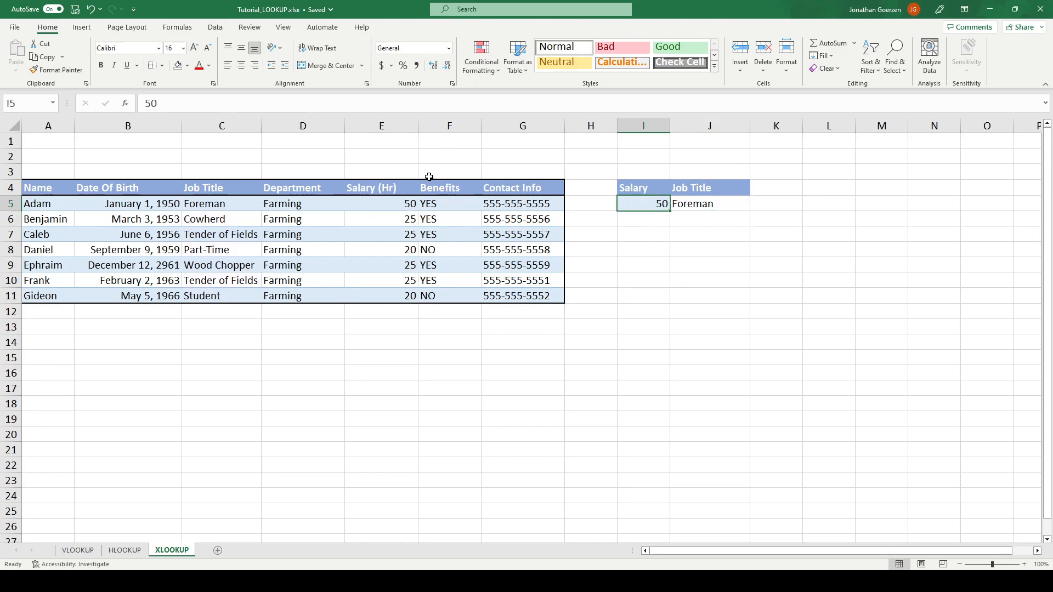
{"action": "type", "text": "25"}
{"action": "key", "text": "Return"}
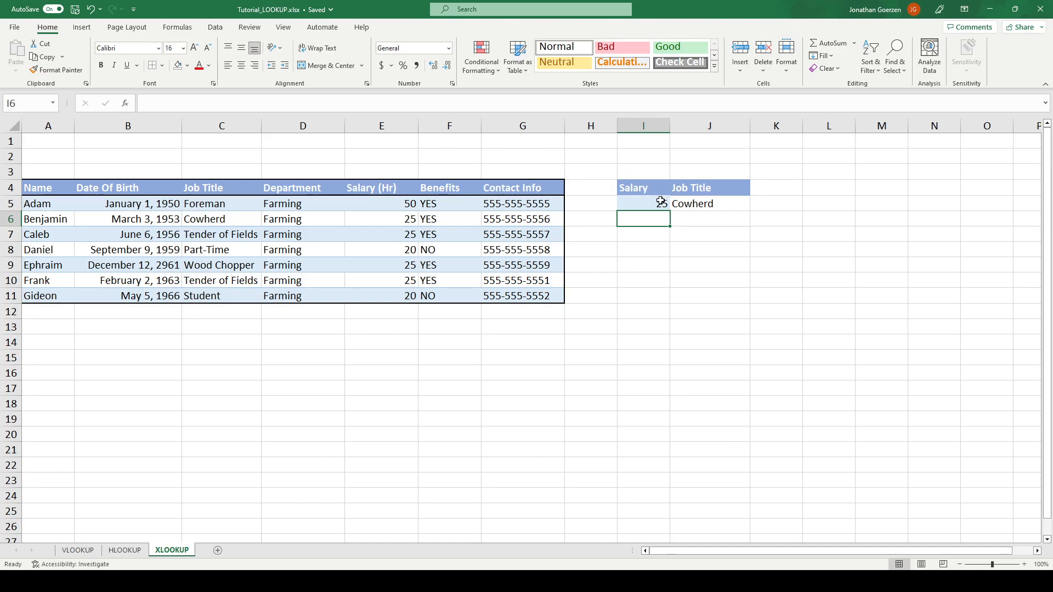
Change the lookup headers to Name in I4 and Benefit in J4
{"action": "left_click", "coordinate": [649, 190]}
{"action": "type", "text": "Name"}
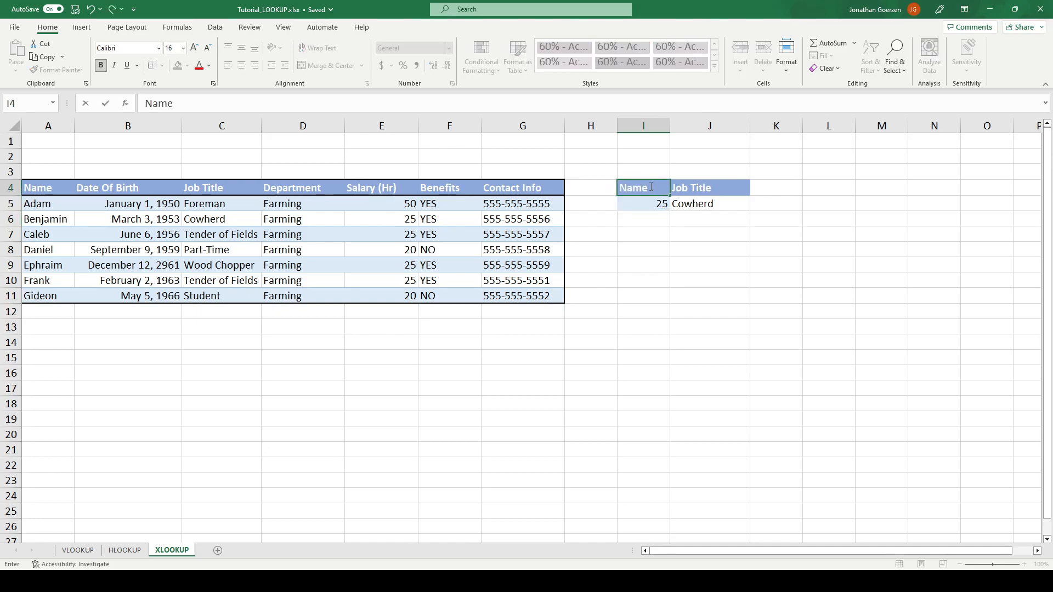
{"action": "key", "text": "Tab"}
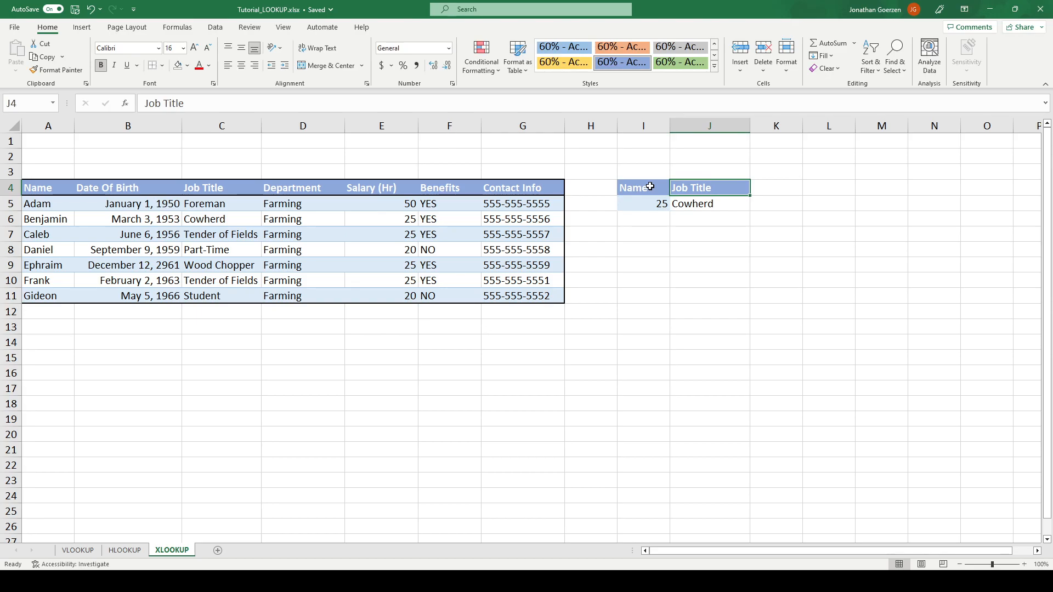
{"action": "type", "text": "Benefit"}
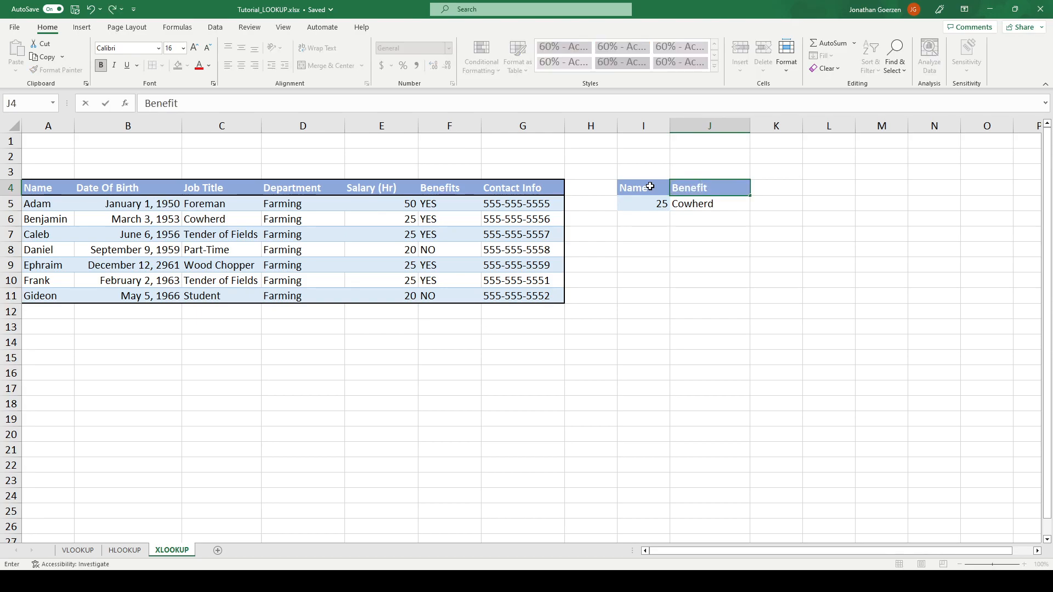
{"action": "key", "text": "Return"}
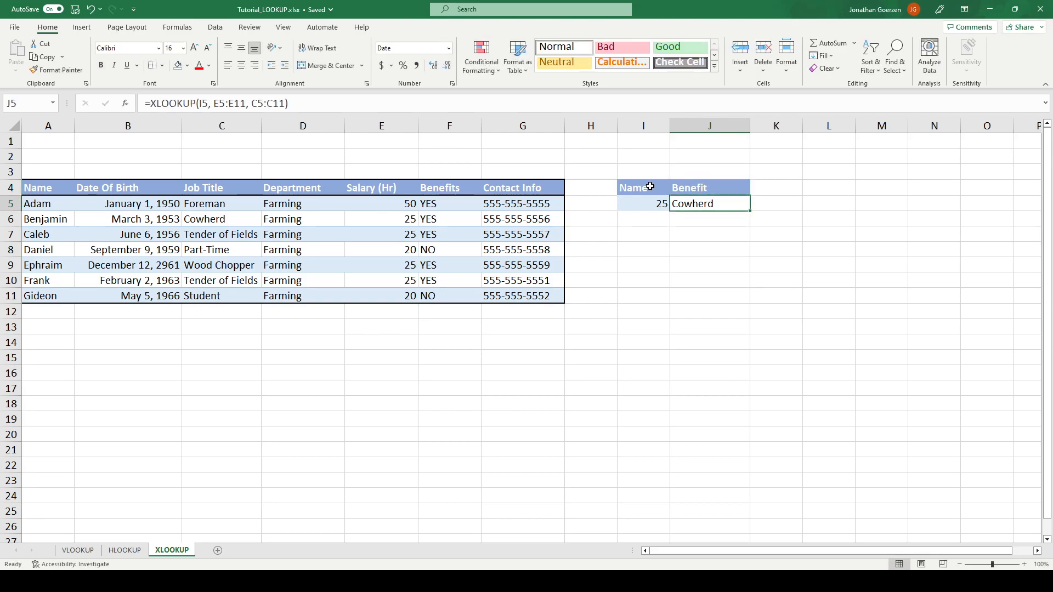
Clear the old formula in J5 and enter the employee names from A5, A9 and A10 as lookup values in I5:I7
{"action": "key", "text": "Delete"}
{"action": "key", "text": "Left"}
{"action": "type", "text": "Adam"}
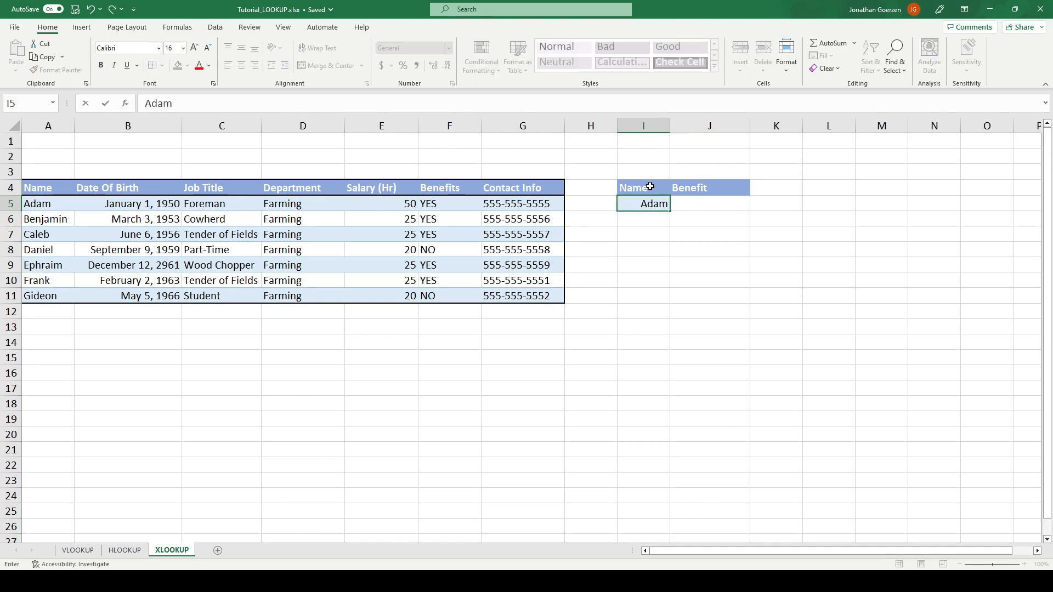
{"action": "key", "text": "Return"}
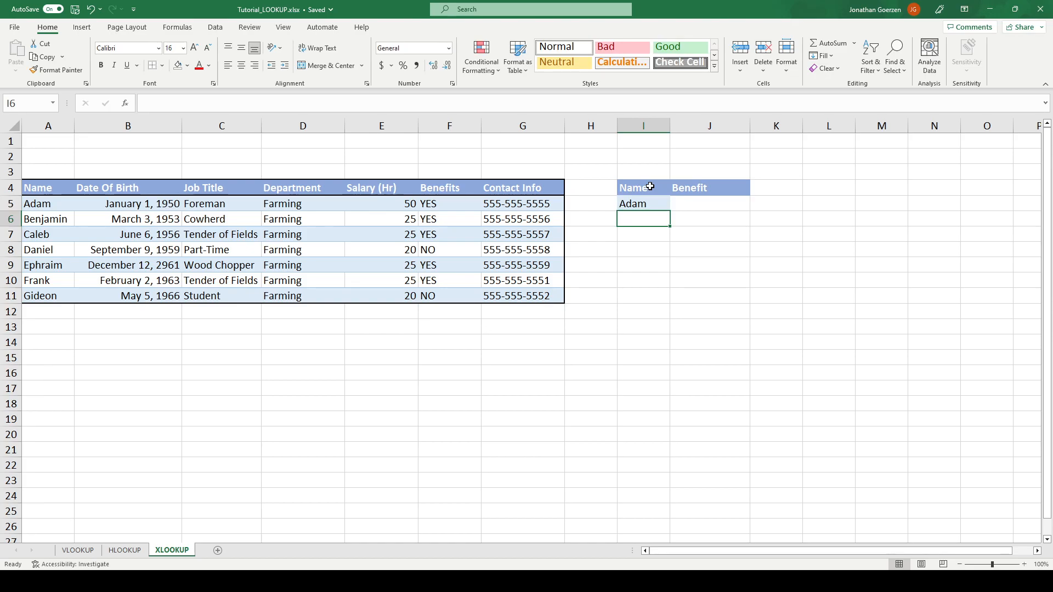
{"action": "type", "text": "Ep"}
{"action": "type", "text": "h"}
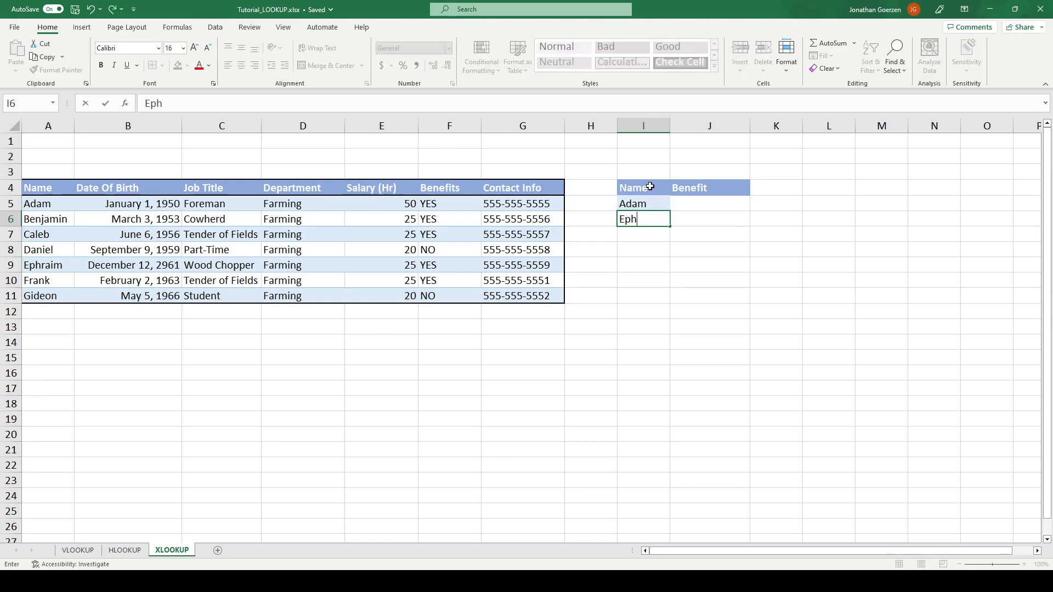
{"action": "type", "text": "raim"}
{"action": "key", "text": "Return"}
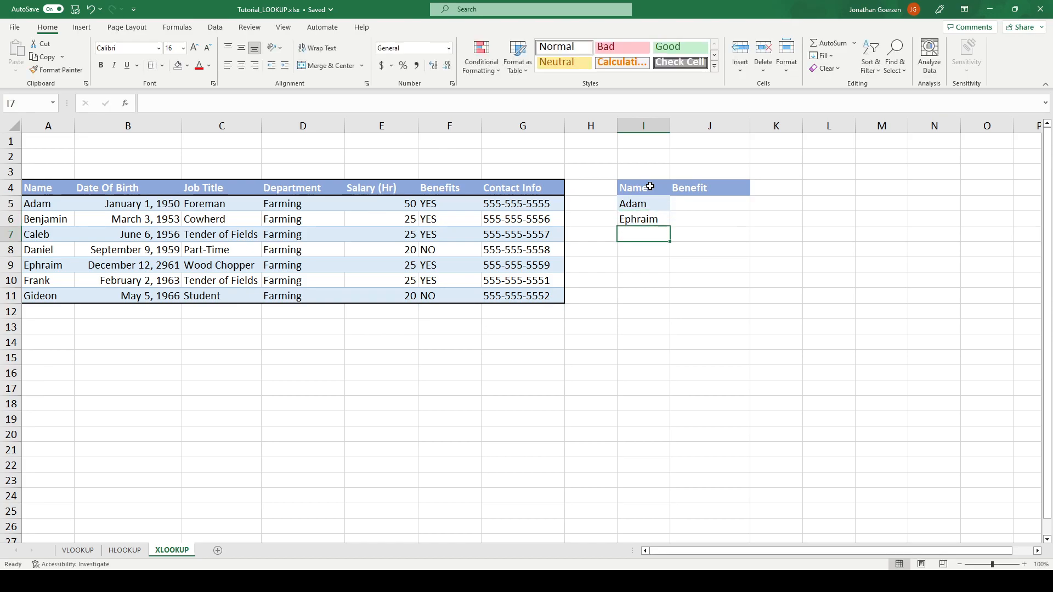
{"action": "type", "text": "Frank"}
Enter =XLOOKUP(I5:I7, A5:A11, F5:F11) in J5 to return the benefits for all three names
{"action": "key", "text": "Right"}
{"action": "key", "text": "Up"}
{"action": "key", "text": "Up"}
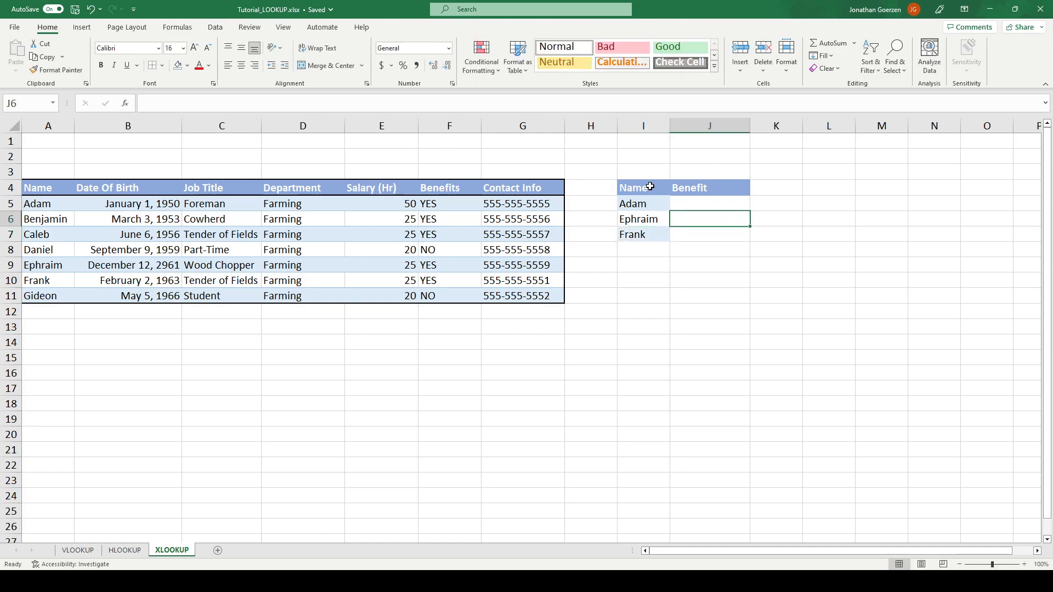
{"action": "type", "text": "=XLOOKUP("}
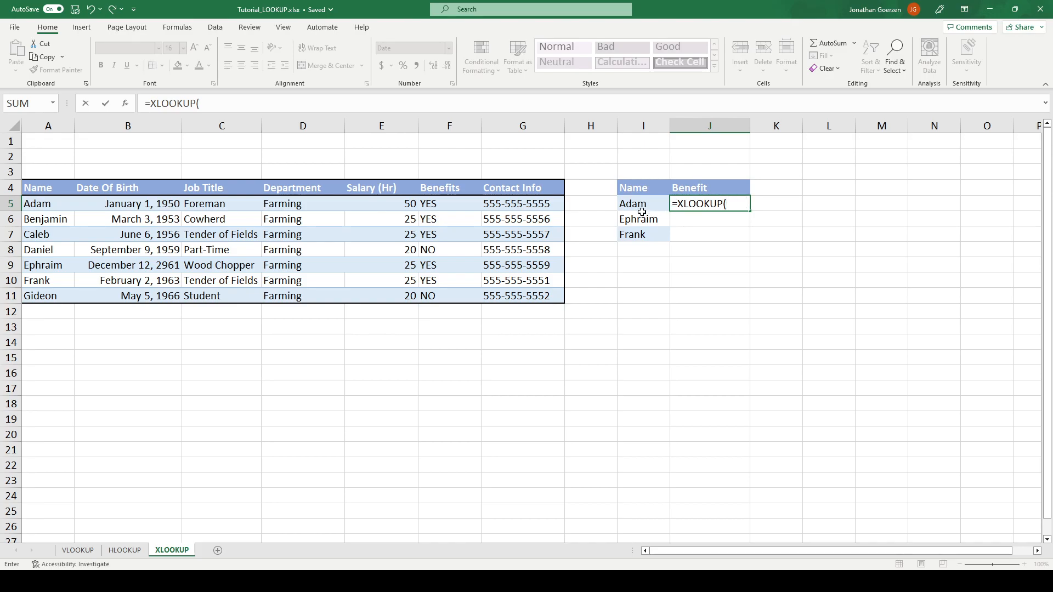
{"action": "left_click_drag", "start_coordinate": [640, 204], "coordinate": [637, 235]}
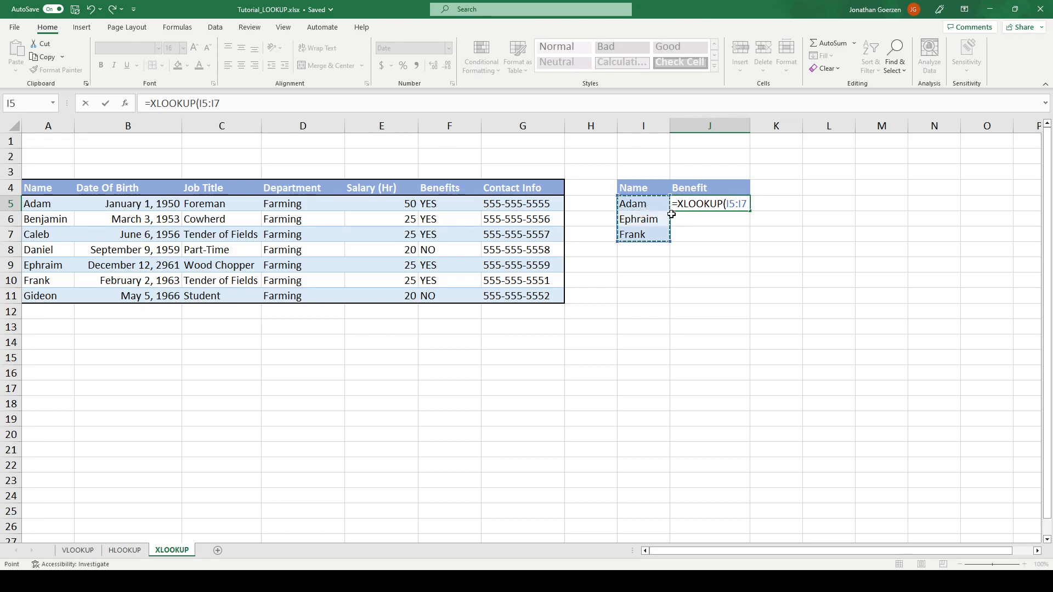
{"action": "type", "text": ","}
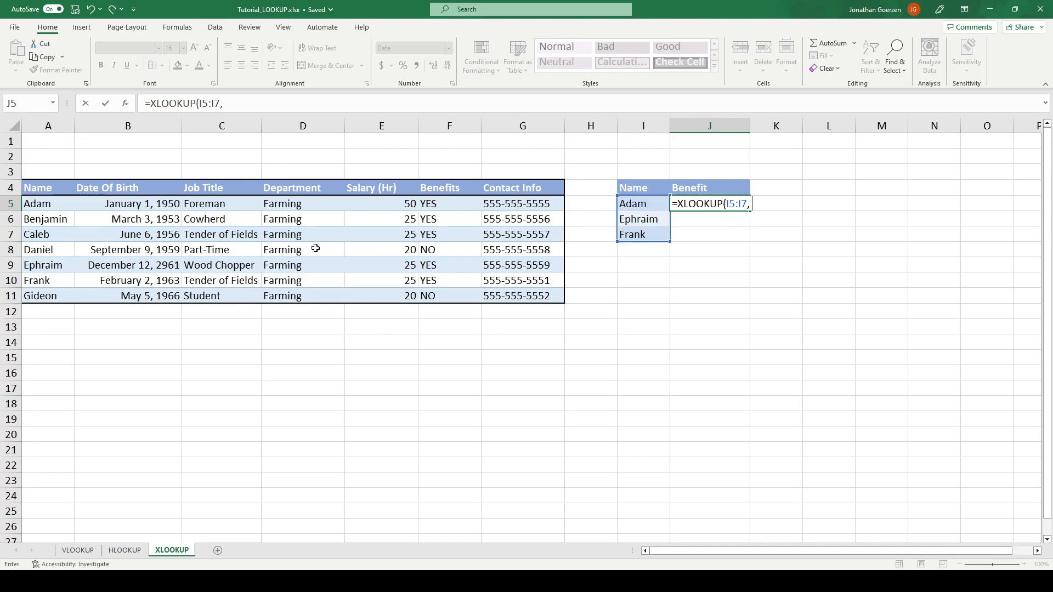
{"action": "left_click_drag", "start_coordinate": [34, 204], "coordinate": [42, 296]}
{"action": "type", "text": ","}
{"action": "left_click_drag", "start_coordinate": [453, 198], "coordinate": [454, 297]}
{"action": "type", "text": ")"}
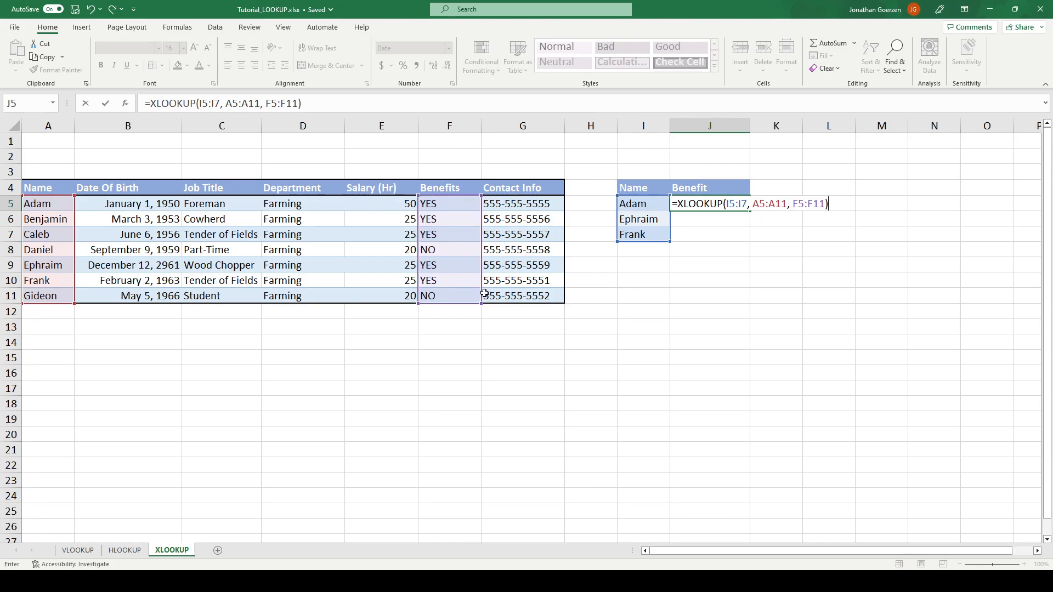
{"action": "key", "text": "Return"}
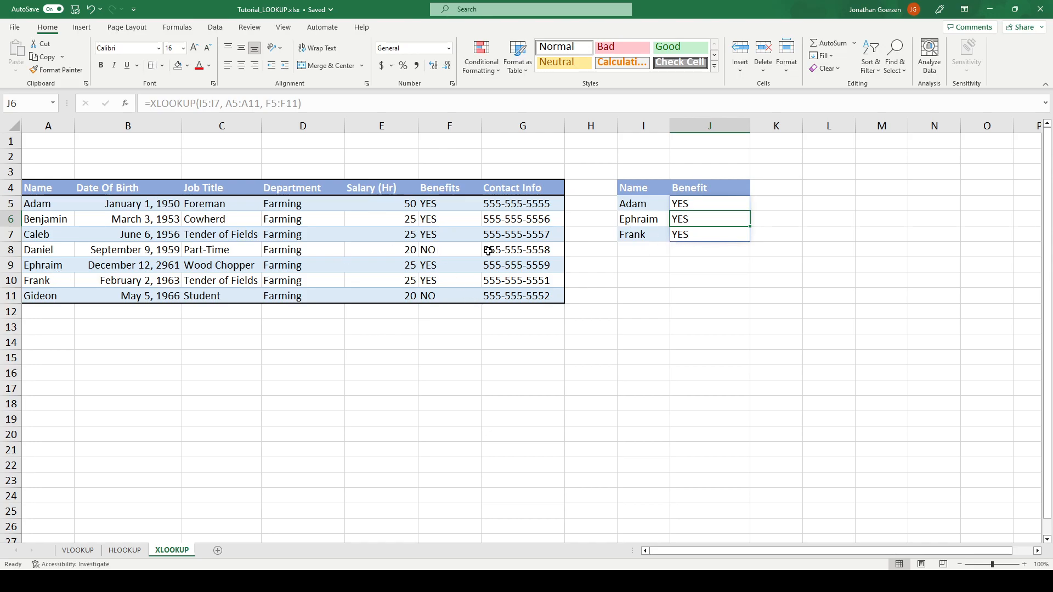
Change the lookup name in I5 to the employee listed in A8 and select the formula cell J5
{"action": "left_click", "coordinate": [652, 201]}
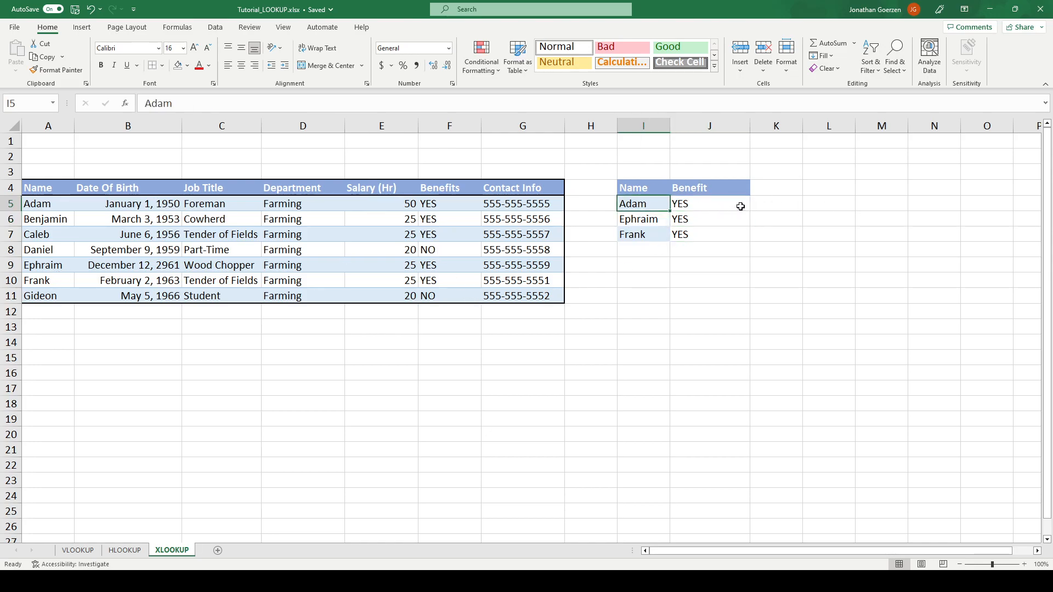
{"action": "type", "text": "Daniel"}
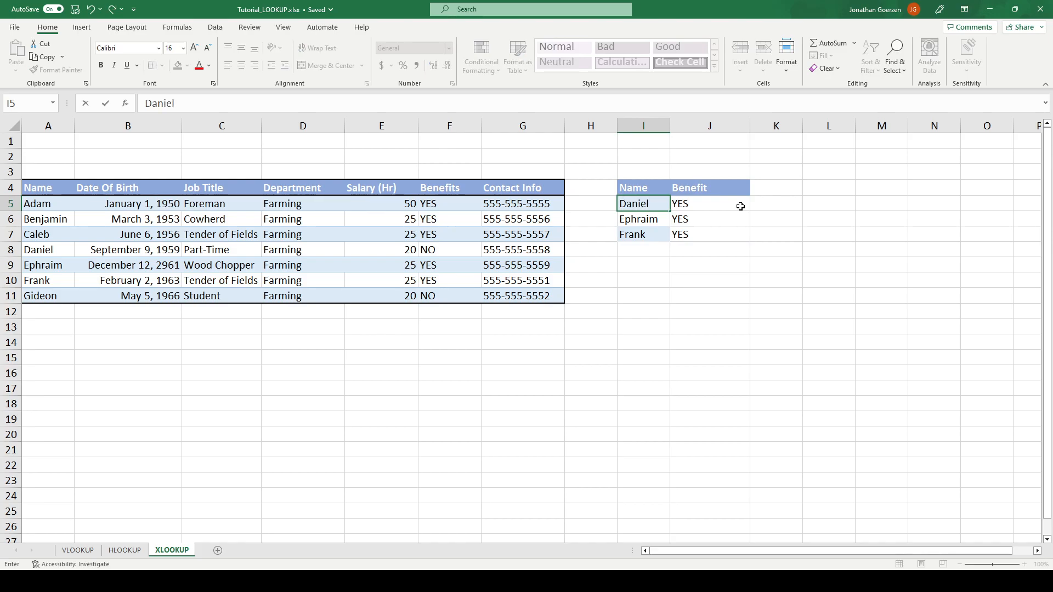
{"action": "key", "text": "Return"}
{"action": "key", "text": "Up"}
{"action": "left_click", "coordinate": [741, 207]}
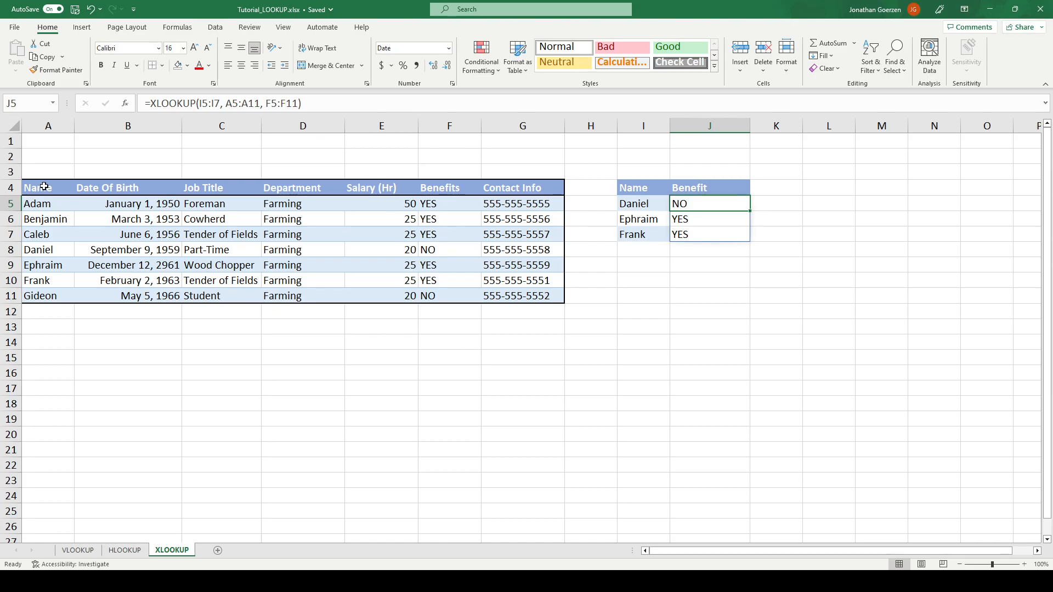
Add a new employee in row 12 with a name, a date of birth, job title Baby and department Farming
{"action": "left_click", "coordinate": [52, 306]}
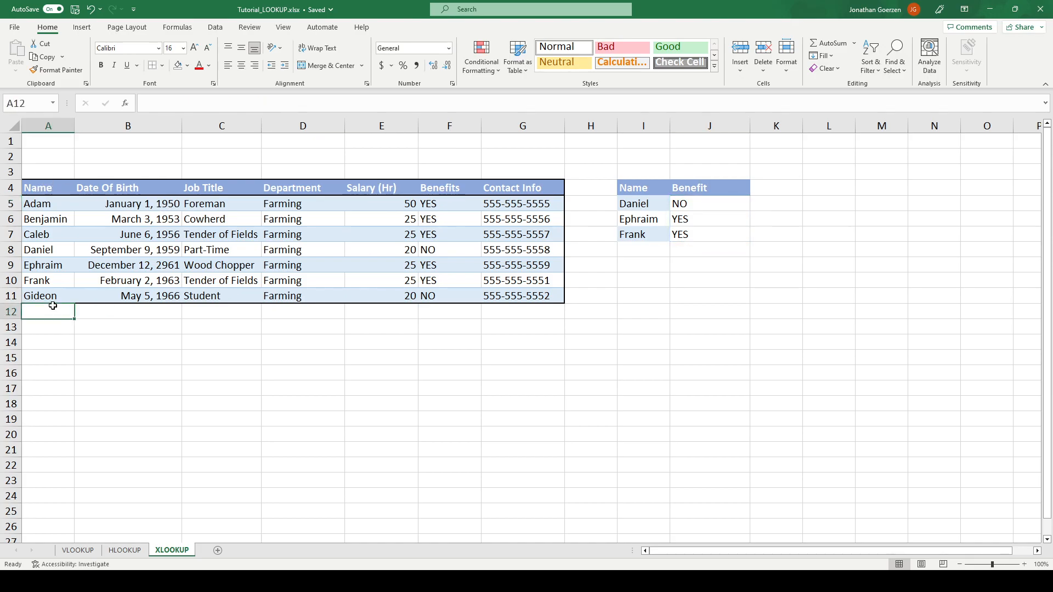
{"action": "type", "text": "Hepzibah"}
{"action": "key", "text": "Tab"}
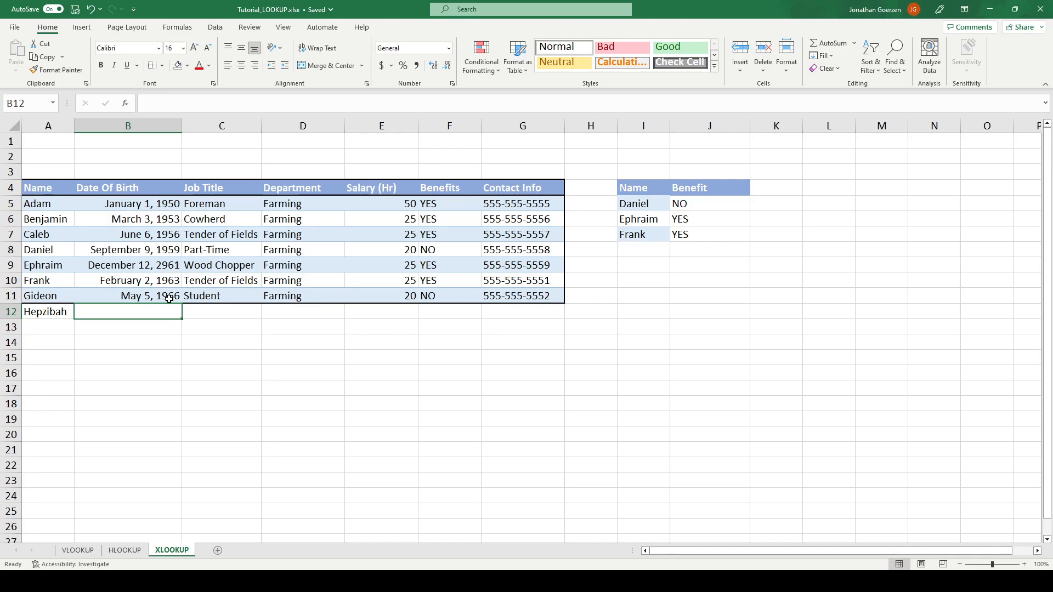
{"action": "type", "text": "Ja"}
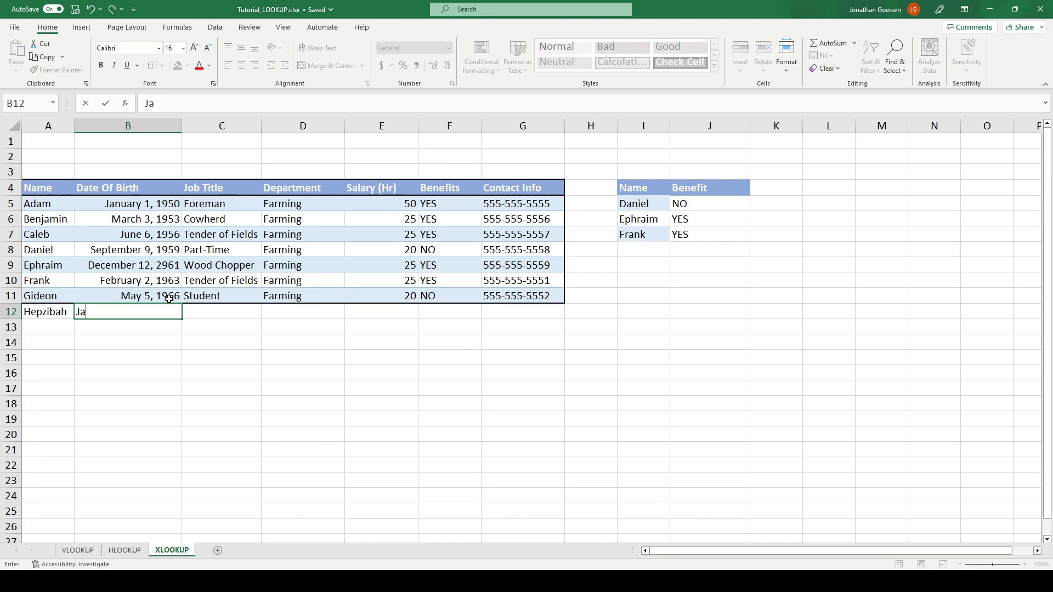
{"action": "type", "text": "n 1, 1970"}
{"action": "key", "text": "Tab"}
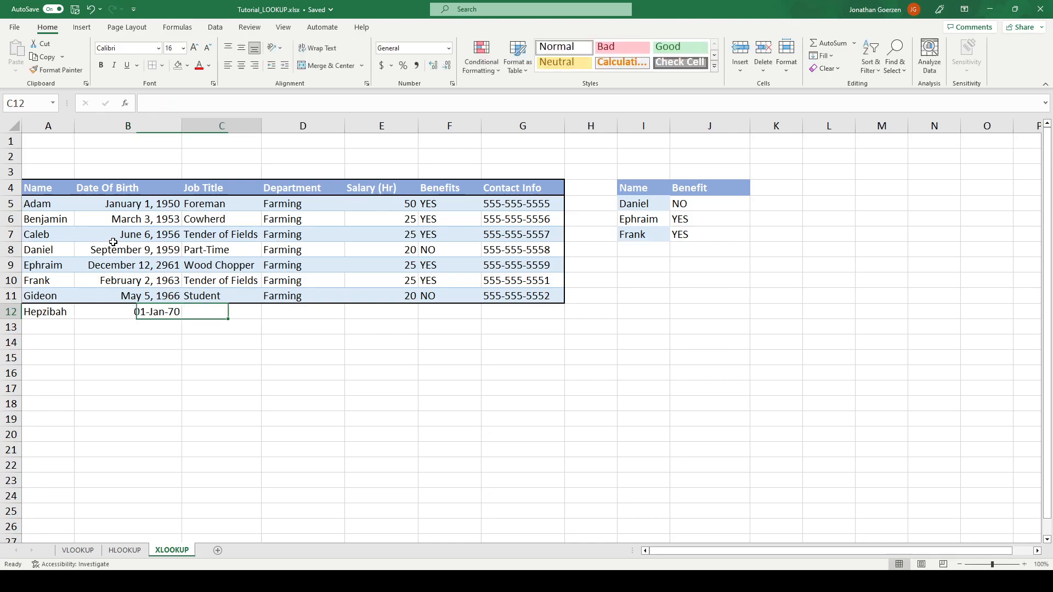
{"action": "type", "text": "Baby"}
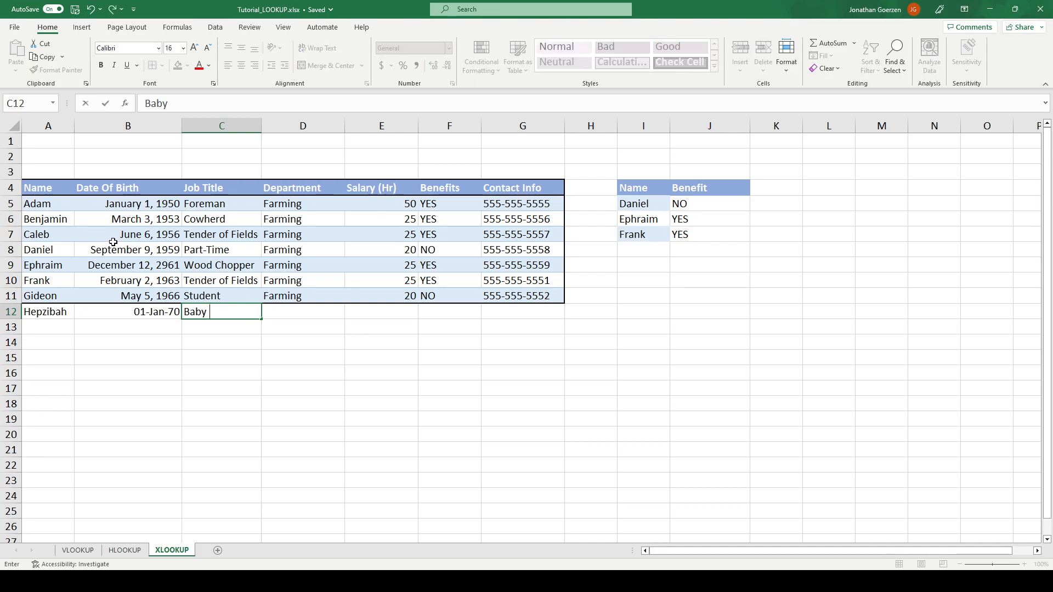
{"action": "key", "text": "Tab"}
{"action": "type", "text": "Farming"}
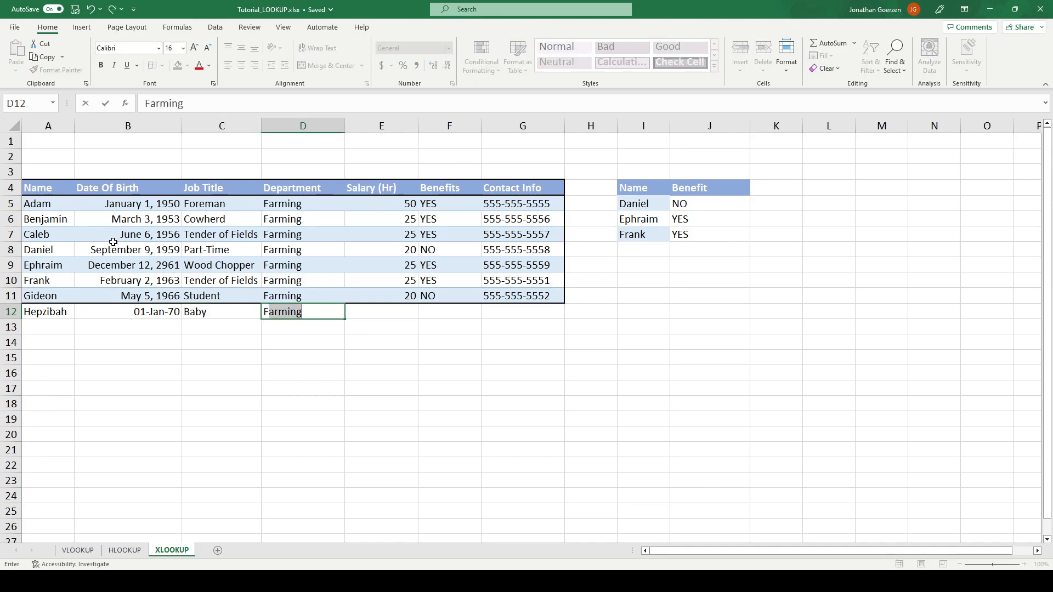
{"action": "key", "text": "Tab"}
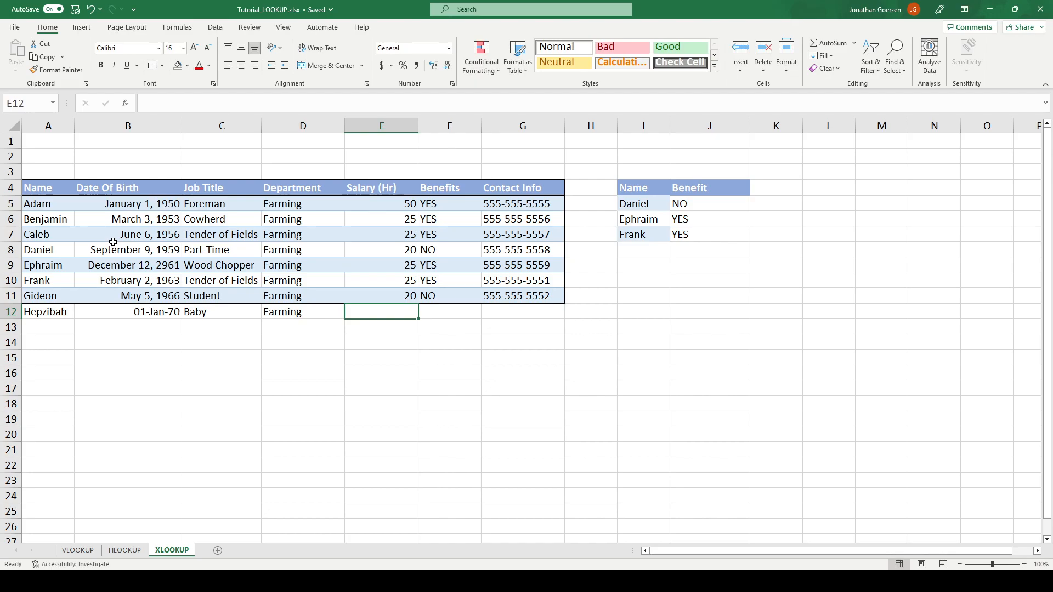
Complete the new employee's row with salary 25, benefits No and a contact phone number
{"action": "type", "text": "25"}
{"action": "key", "text": "Tab"}
{"action": "type", "text": "No"}
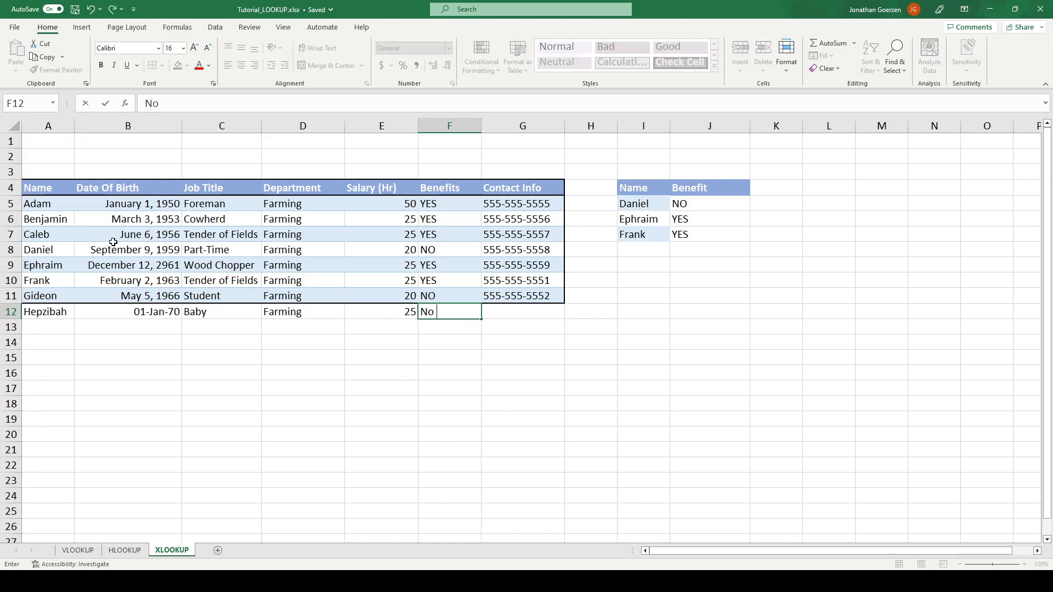
{"action": "key", "text": "Tab"}
{"action": "type", "text": "555"}
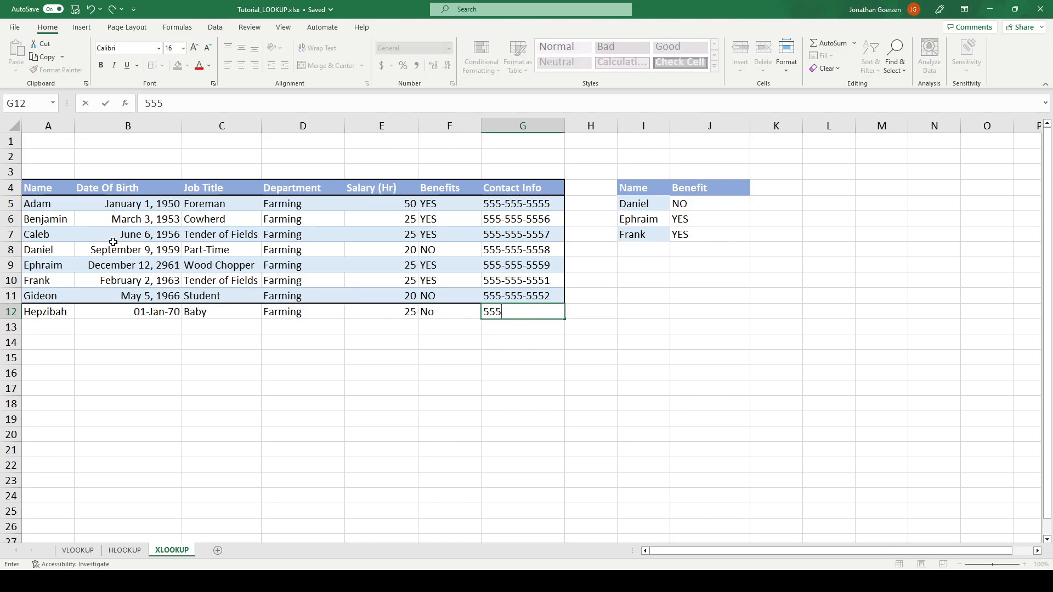
{"action": "type", "text": "-555-5553"}
{"action": "key", "text": "Return"}
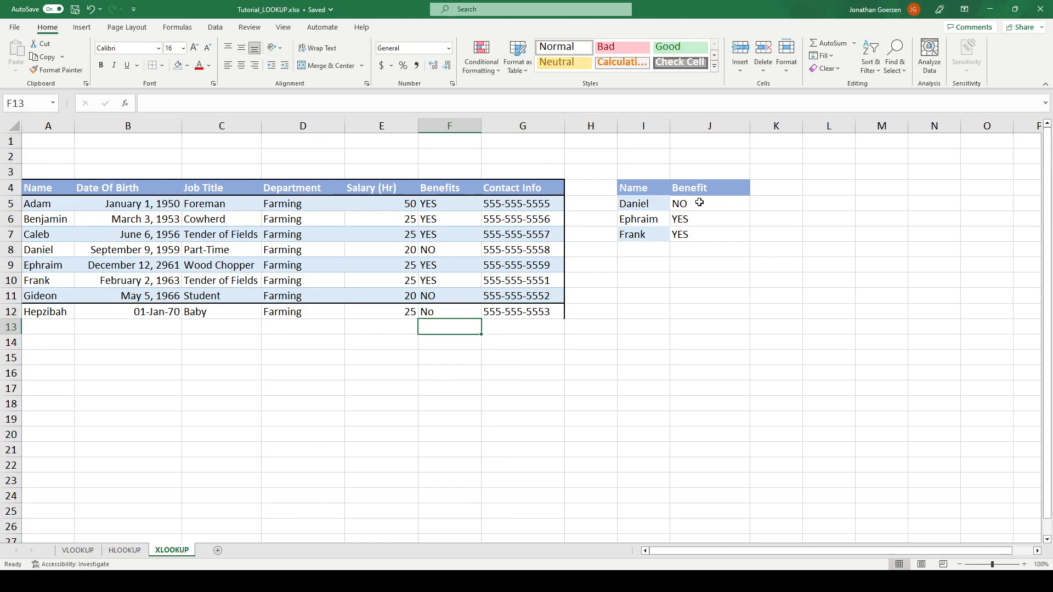
Set the lookup name in I5 to the new employee from A12 and check the ranges used by the XLOOKUP formula in J5
{"action": "left_click", "coordinate": [637, 202]}
{"action": "type", "text": "Hepzib"}
{"action": "key", "text": "Return"}
{"action": "key", "text": "Up"}
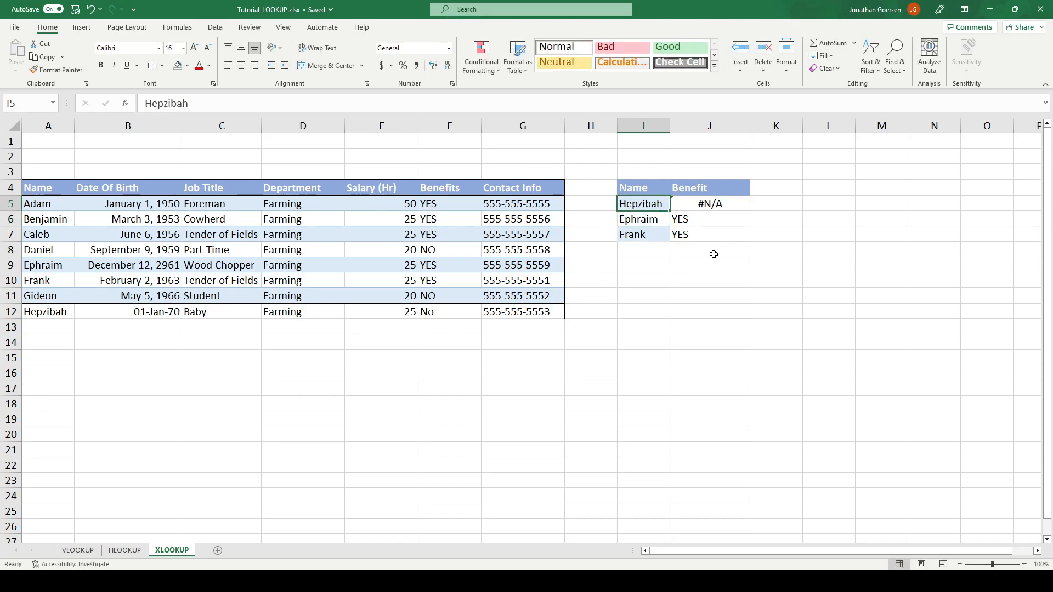
{"action": "key", "text": "Right"}
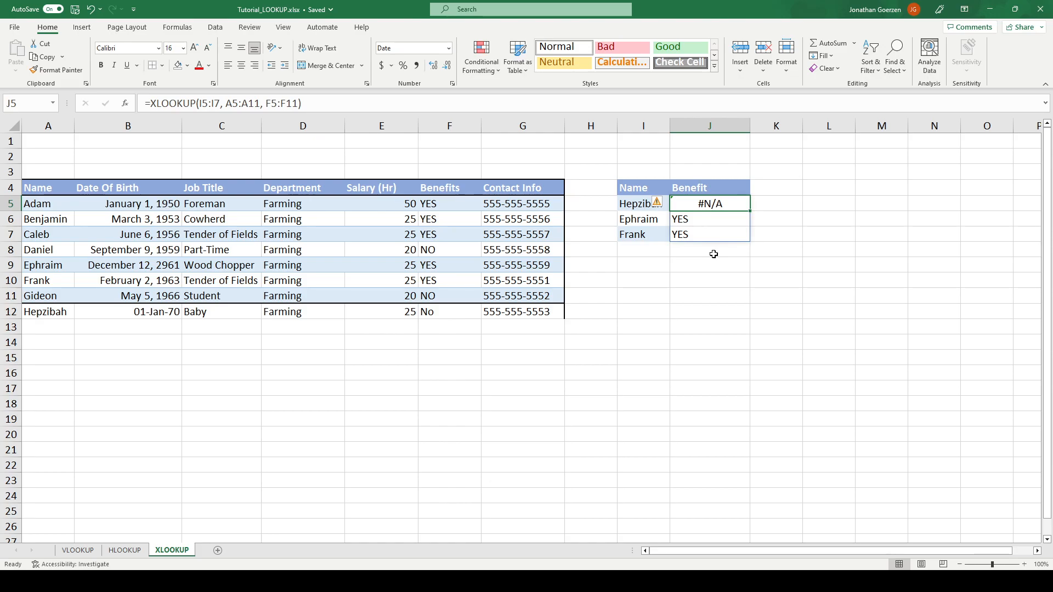
{"action": "left_click", "coordinate": [344, 102]}
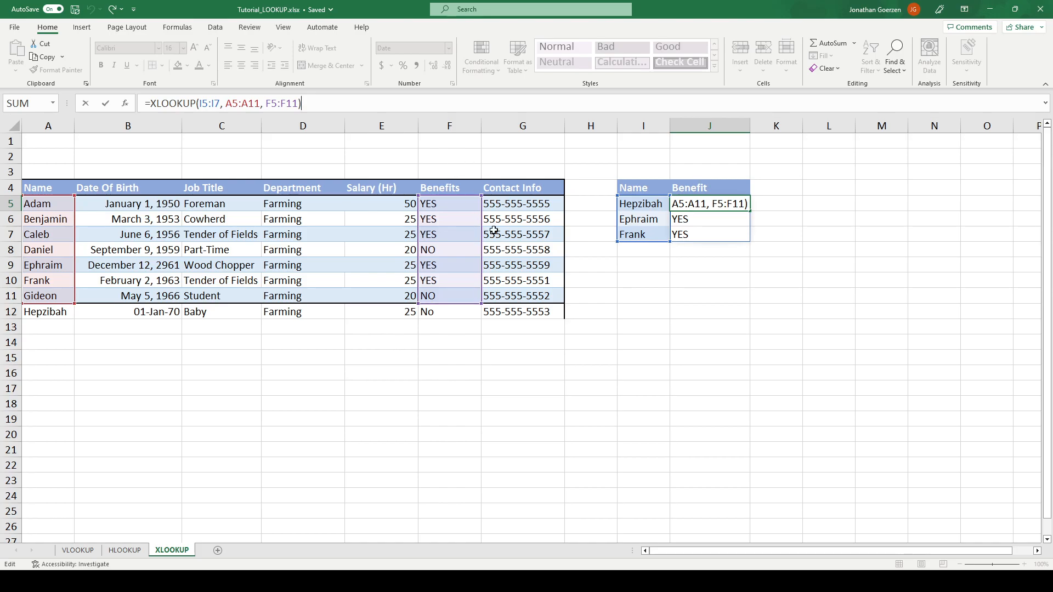
{"action": "key", "text": "Home"}
{"action": "key", "text": "ctrl+Return"}
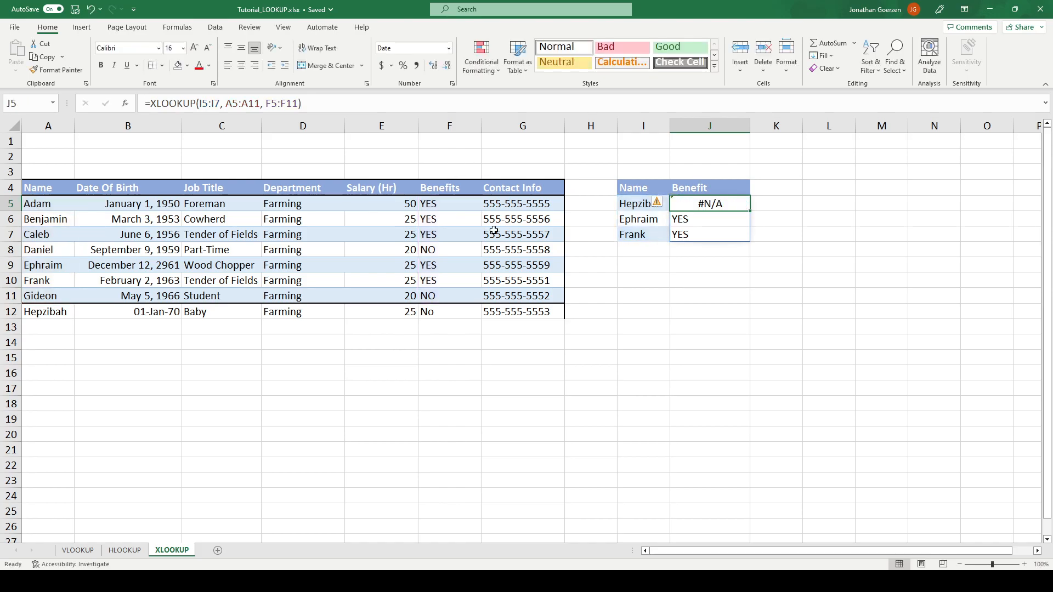
{"action": "key", "text": "Up"}
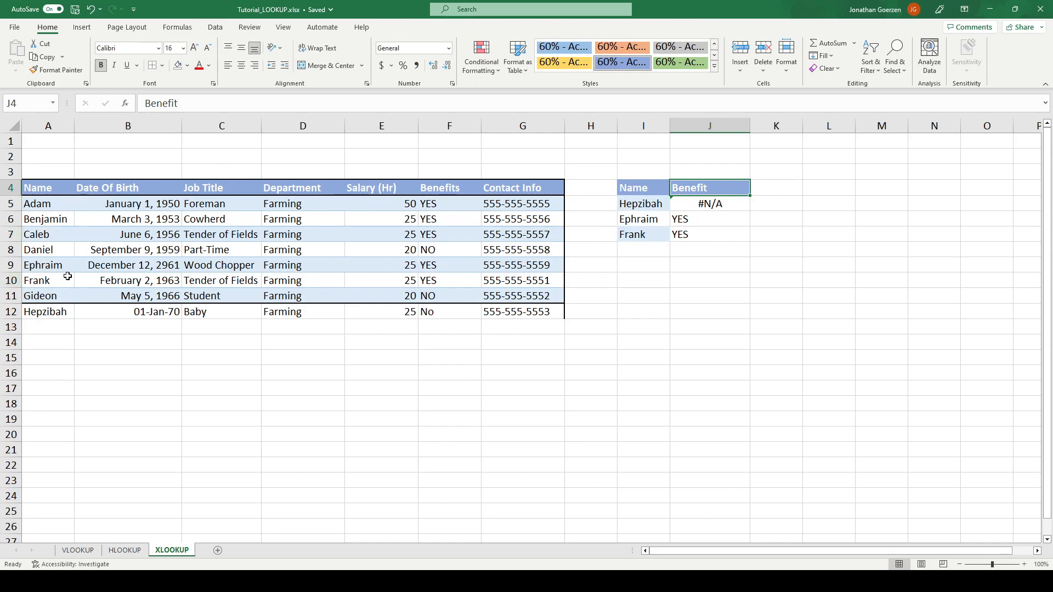
Copy the new employee's record from A12:G12 and paste it starting at E20
{"action": "left_click_drag", "start_coordinate": [44, 313], "coordinate": [539, 314]}
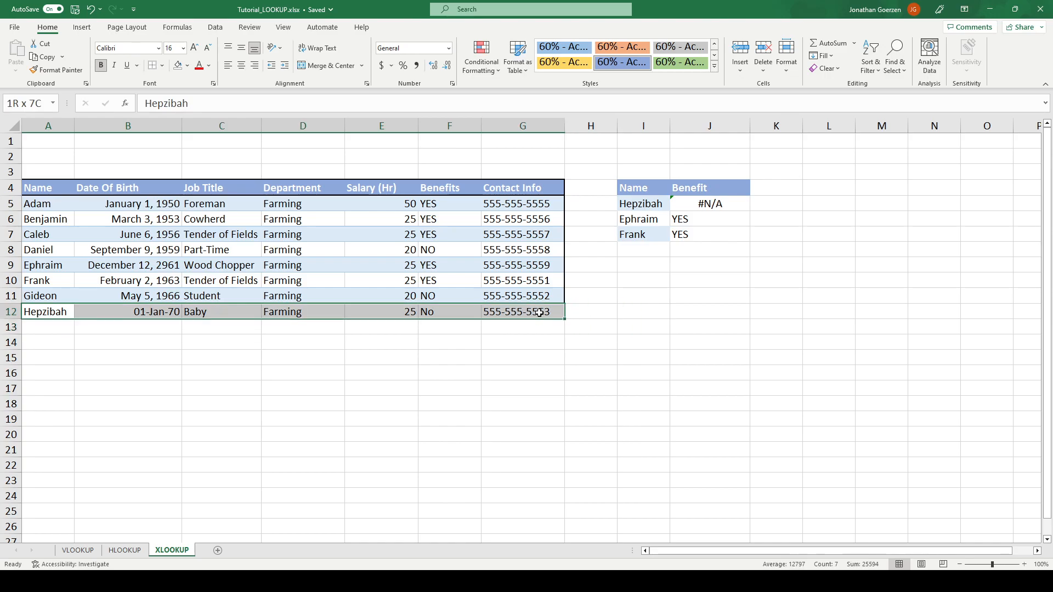
{"action": "key", "text": "ctrl+c"}
{"action": "left_click", "coordinate": [365, 435]}
{"action": "key", "text": "ctrl+v"}
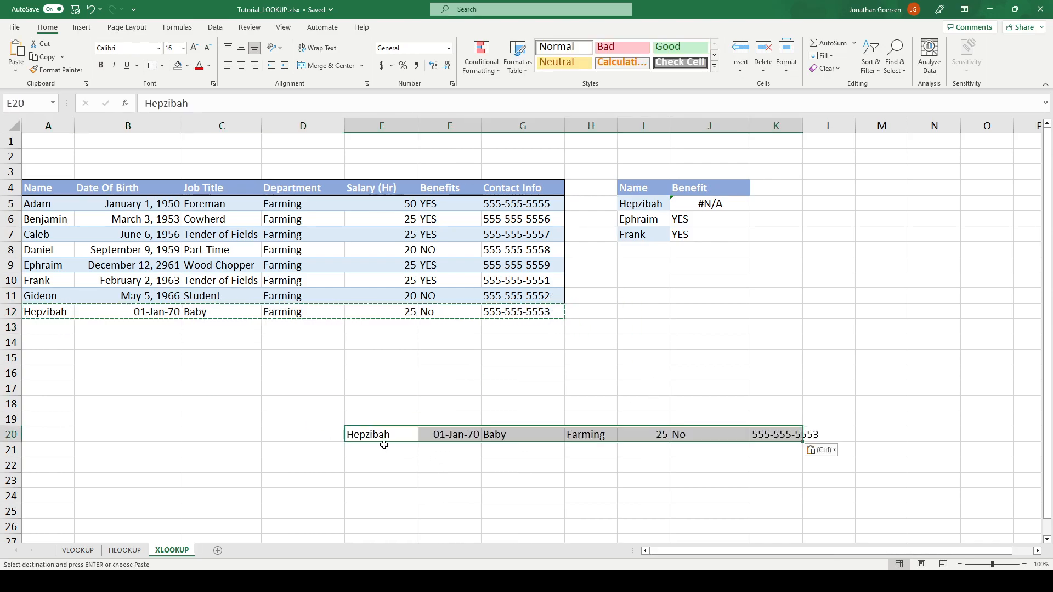
Clear the new employee's record from A12:G12
{"action": "left_click_drag", "start_coordinate": [44, 312], "coordinate": [512, 307]}
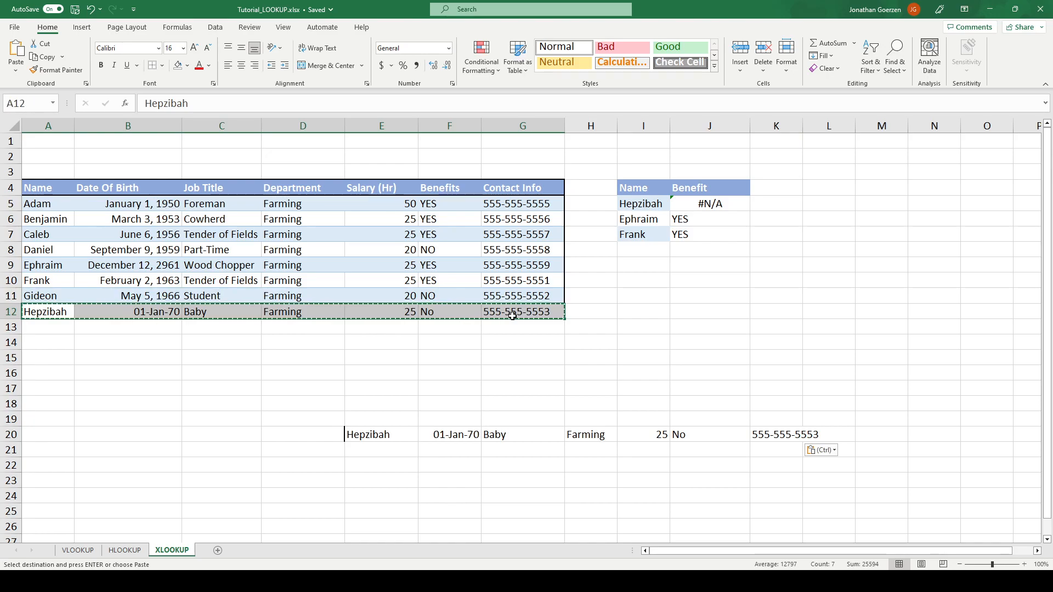
{"action": "key", "text": "Delete"}
{"action": "left_click", "coordinate": [719, 307]}
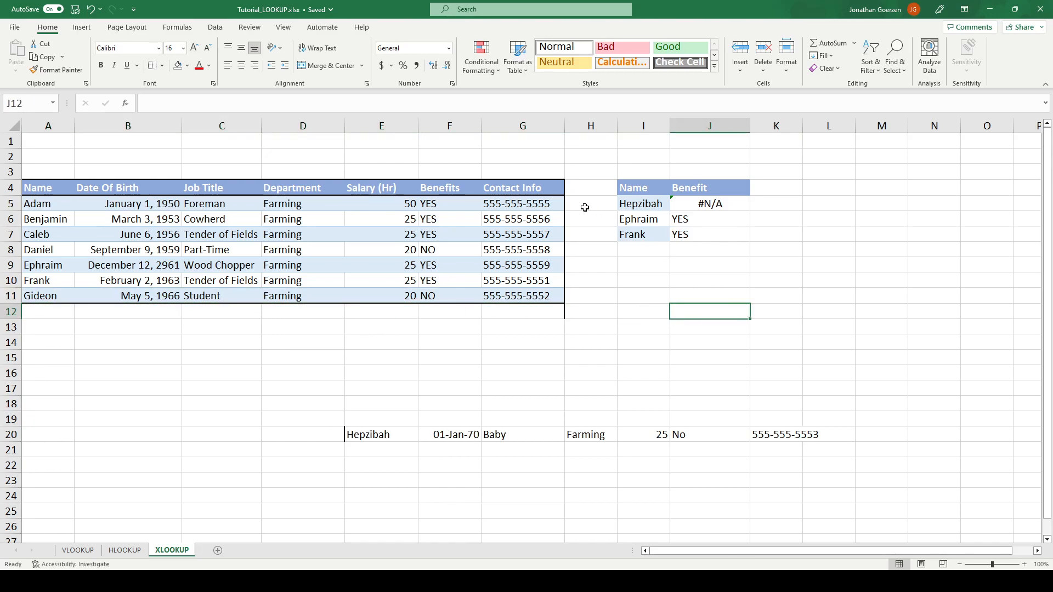
Convert the employee data in A4:G11 into an Excel table with its first row as headers
{"action": "left_click_drag", "start_coordinate": [50, 191], "coordinate": [504, 296]}
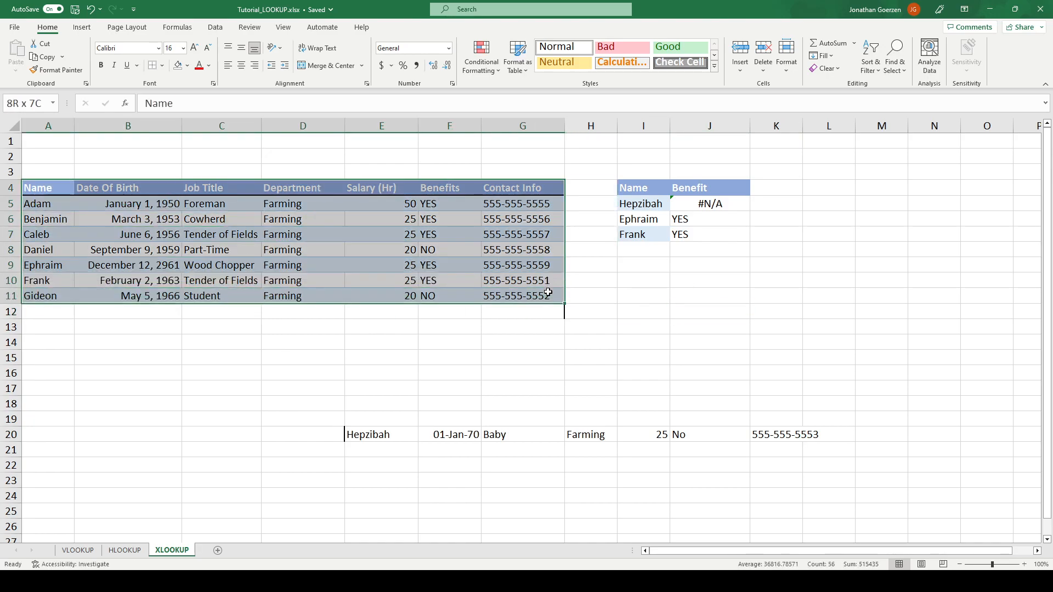
{"action": "left_click", "coordinate": [82, 27]}
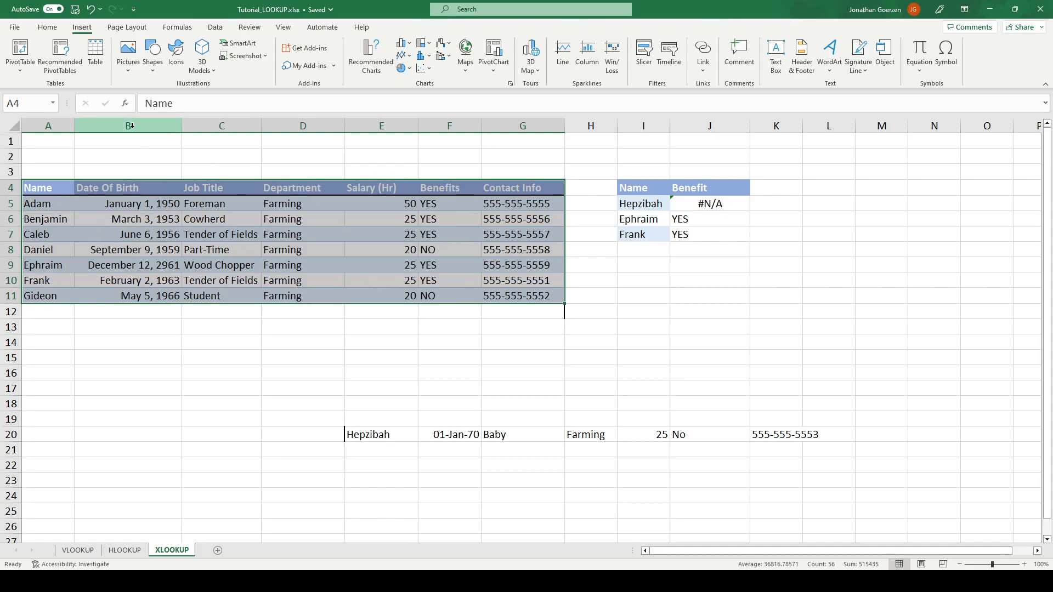
{"action": "left_click", "coordinate": [99, 53]}
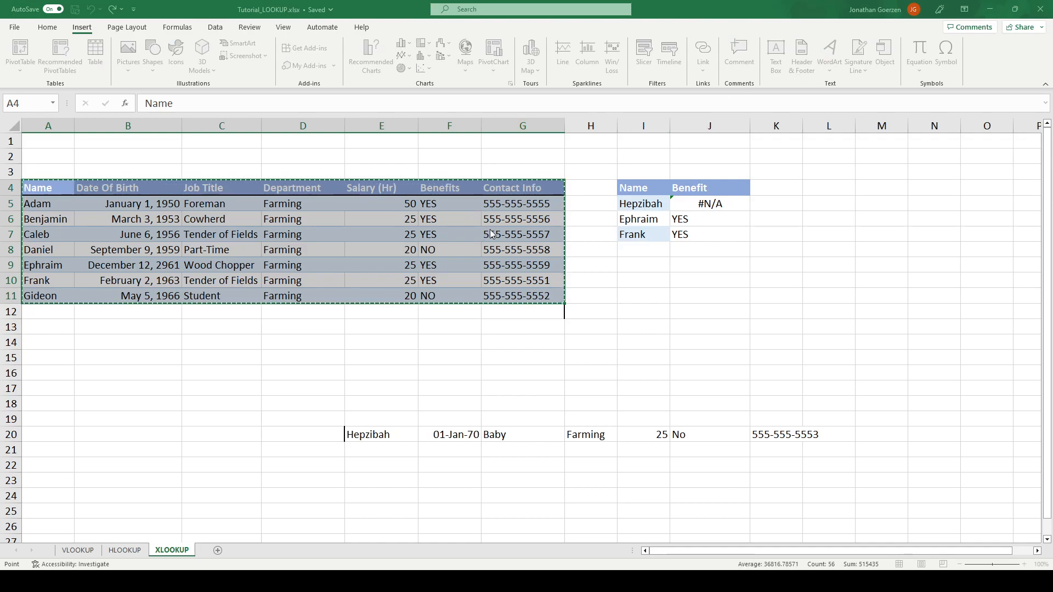
{"action": "key", "text": "Return"}
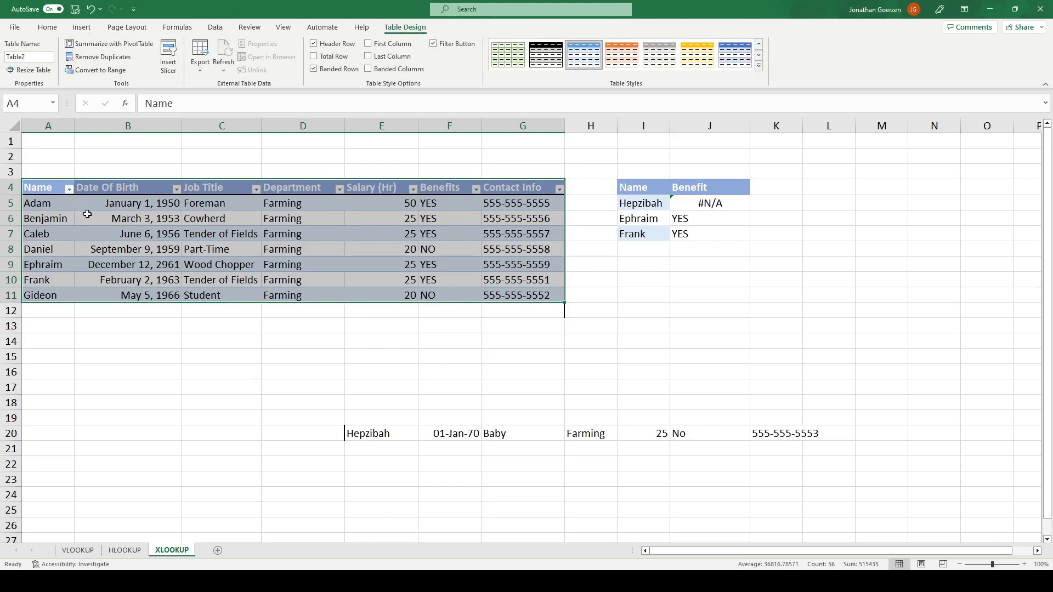
Try filtering the table's Name column to a single employee, and undo the filter
{"action": "left_click", "coordinate": [67, 203]}
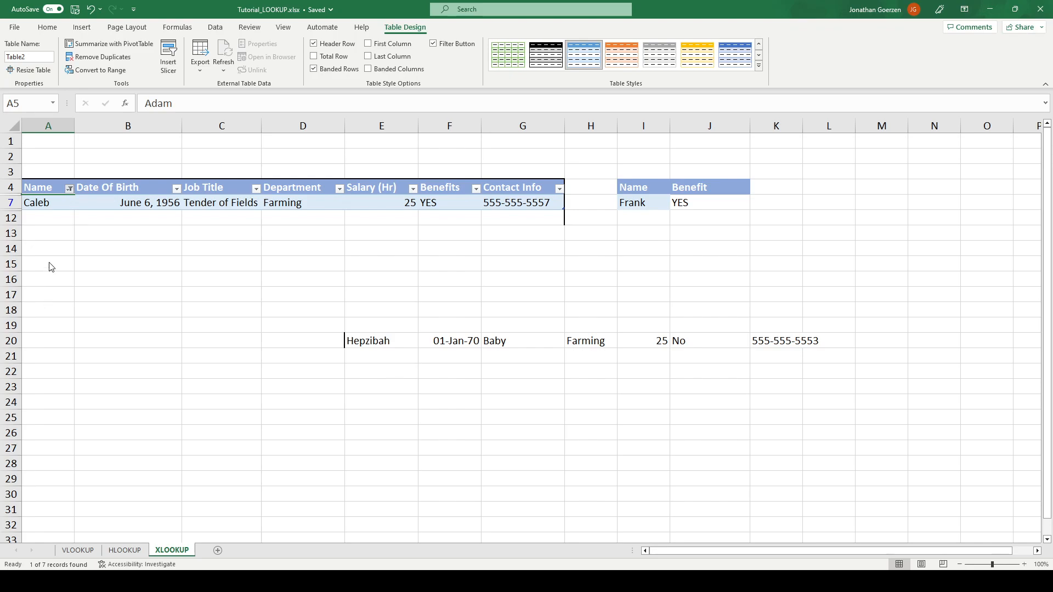
{"action": "key", "text": "ctrl+z"}
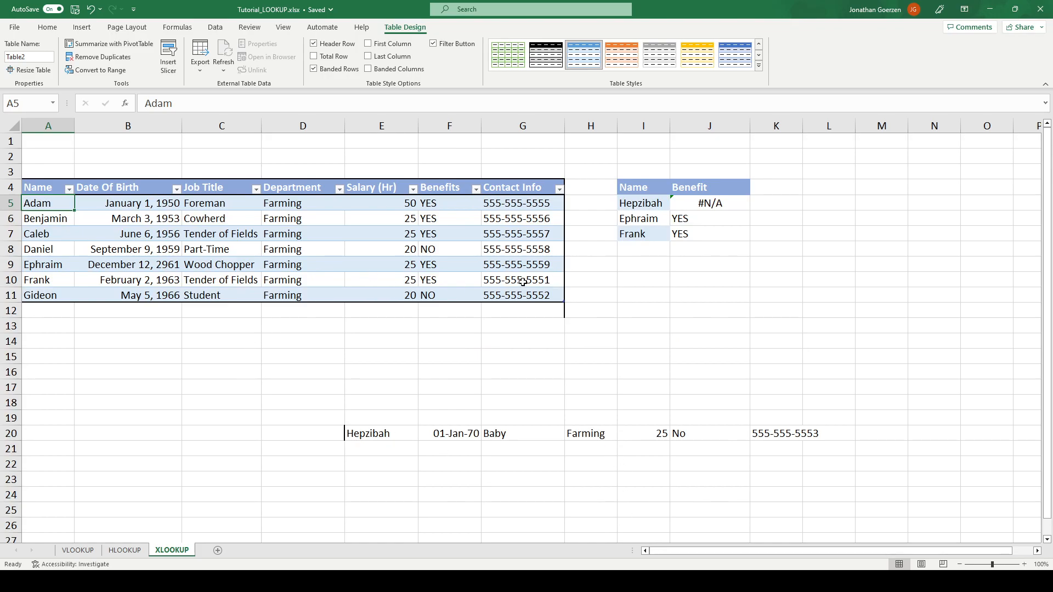
Enter the new employee's name in A12 directly below the table and check the ranges used by the XLOOKUP formula in J5
{"action": "left_click", "coordinate": [55, 308]}
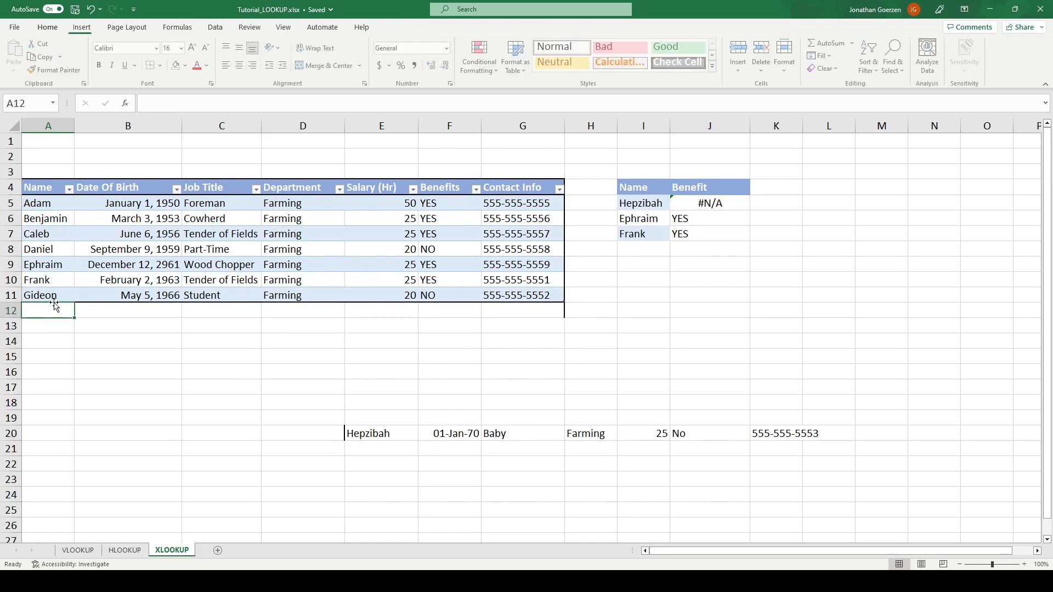
{"action": "type", "text": "Hepzibah"}
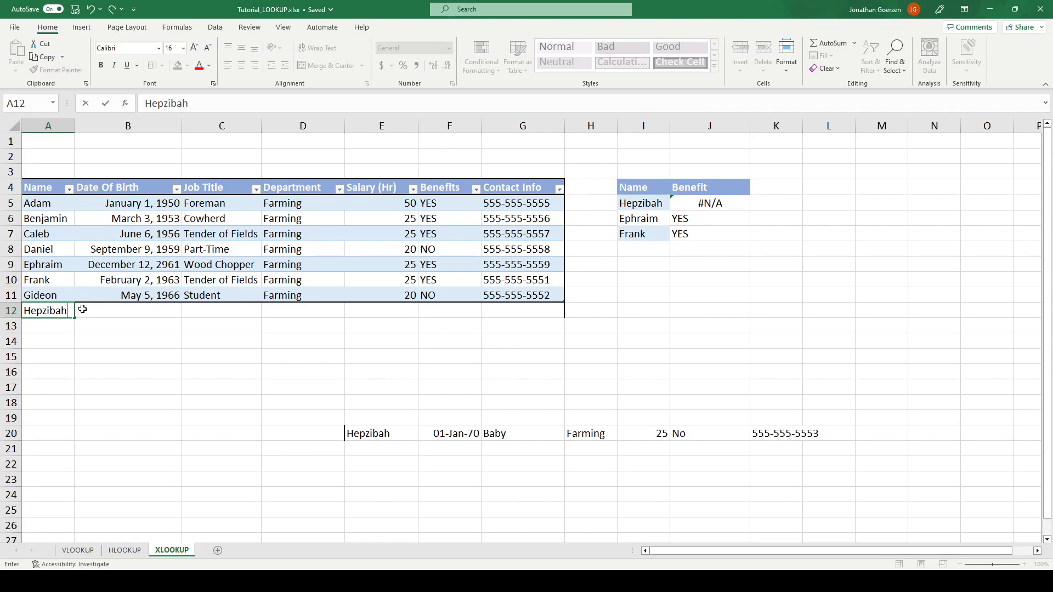
{"action": "key", "text": "Tab"}
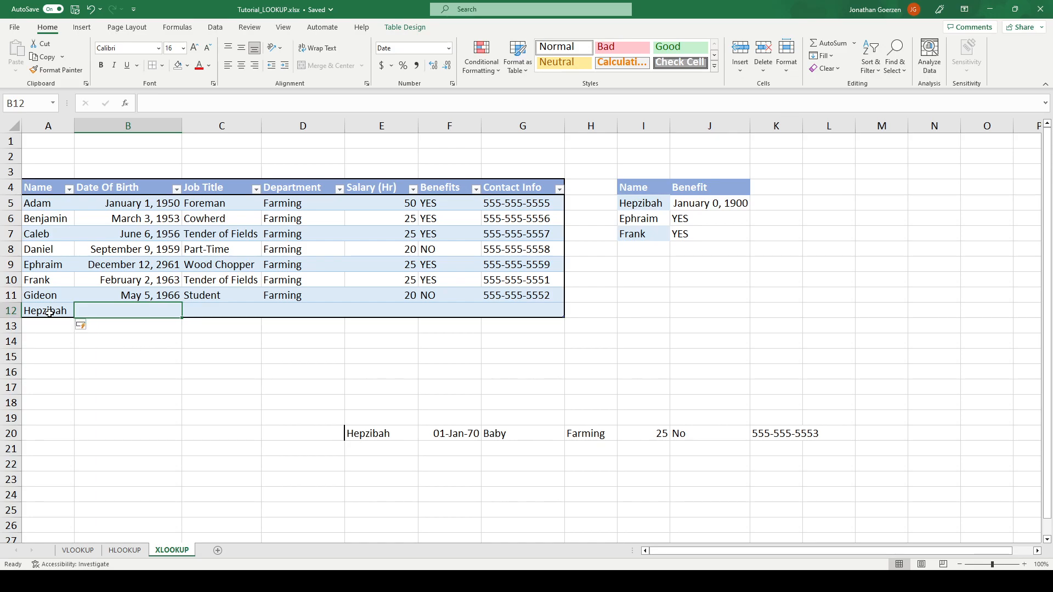
{"action": "left_click", "coordinate": [707, 202]}
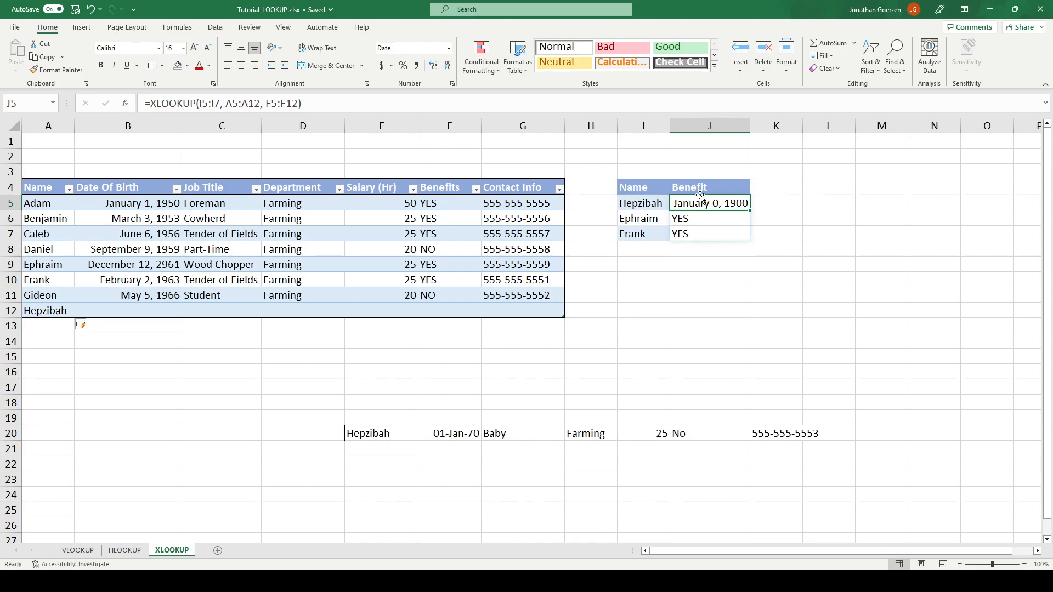
{"action": "left_click", "coordinate": [326, 99]}
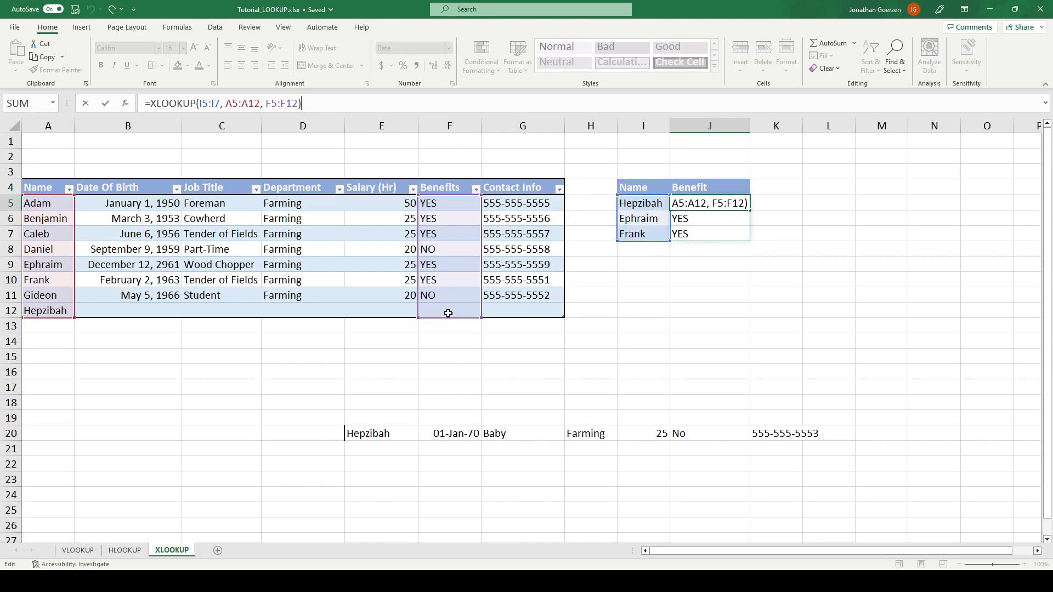
Set the new employee's Benefits value in F12 to MAYBE
{"action": "left_click", "coordinate": [449, 314]}
{"action": "type", "text": "MAYBE"}
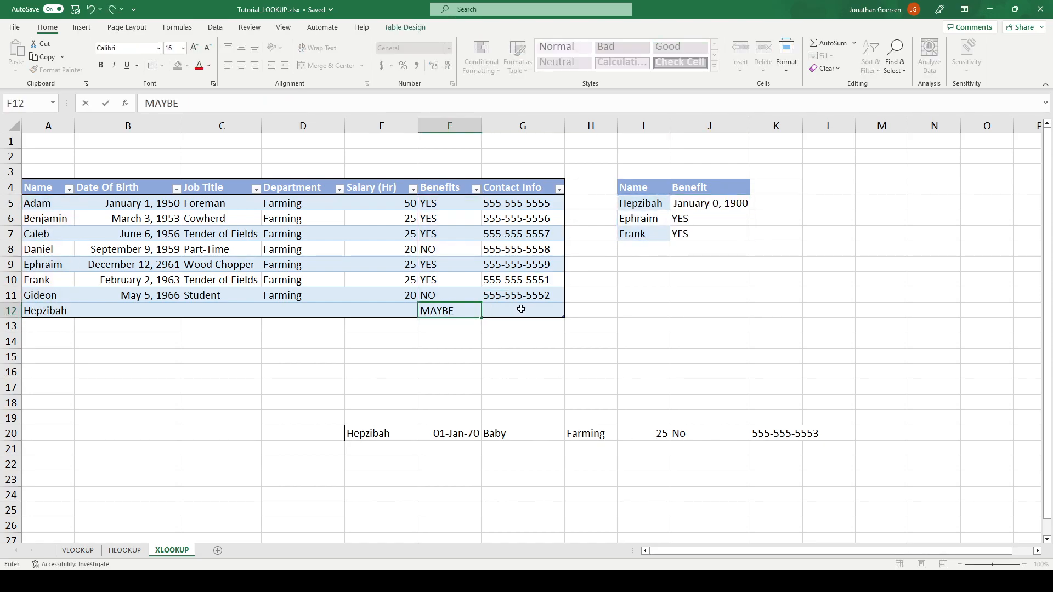
{"action": "key", "text": "Return"}
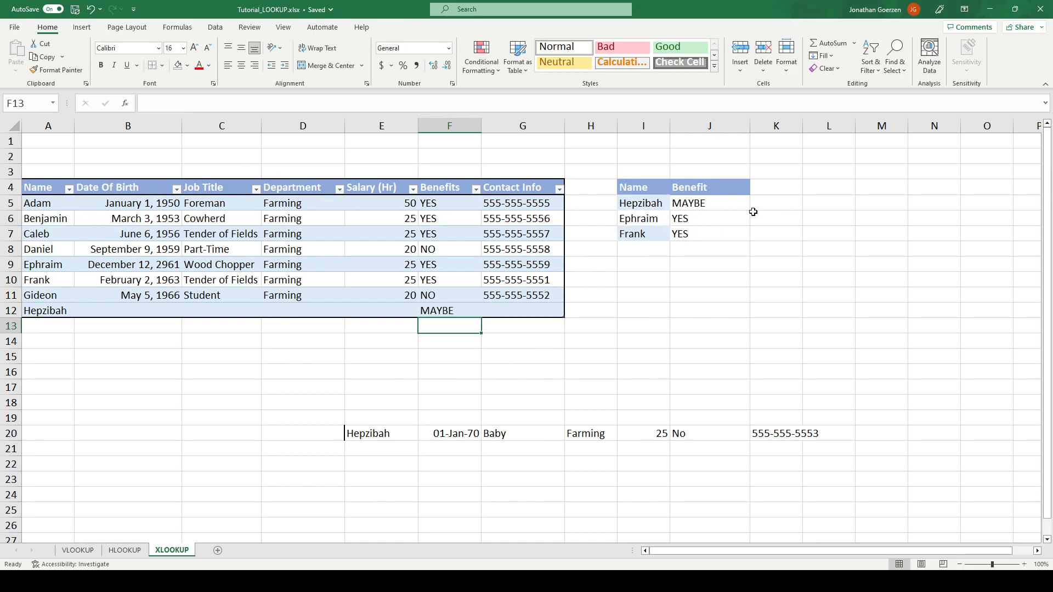
Replace the lookup array A5:A12 in the J5 XLOOKUP formula with the table's Name column, Table2[Name]
{"action": "left_click", "coordinate": [700, 216]}
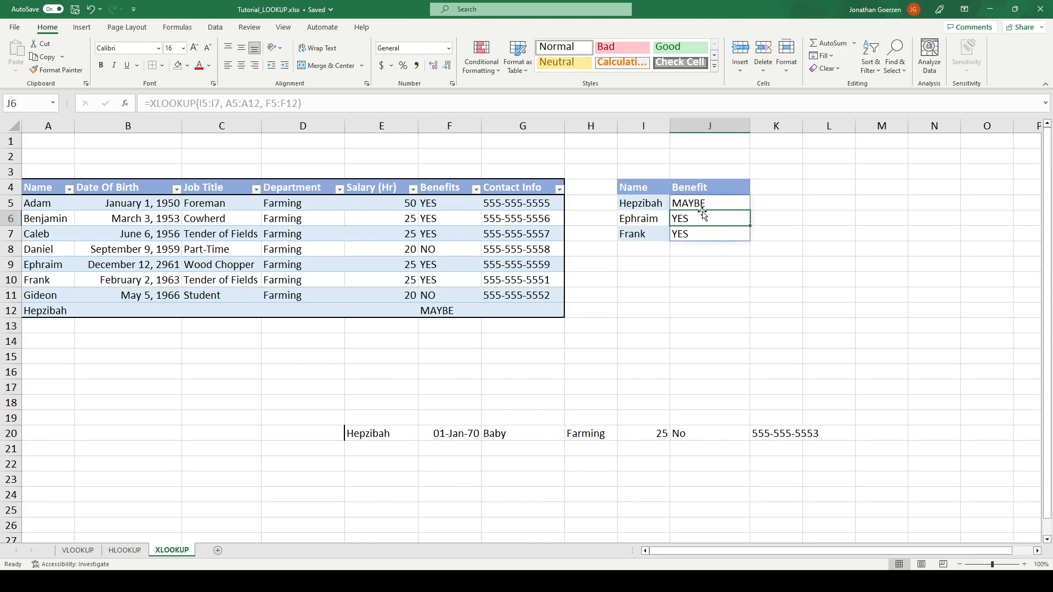
{"action": "left_click", "coordinate": [705, 202]}
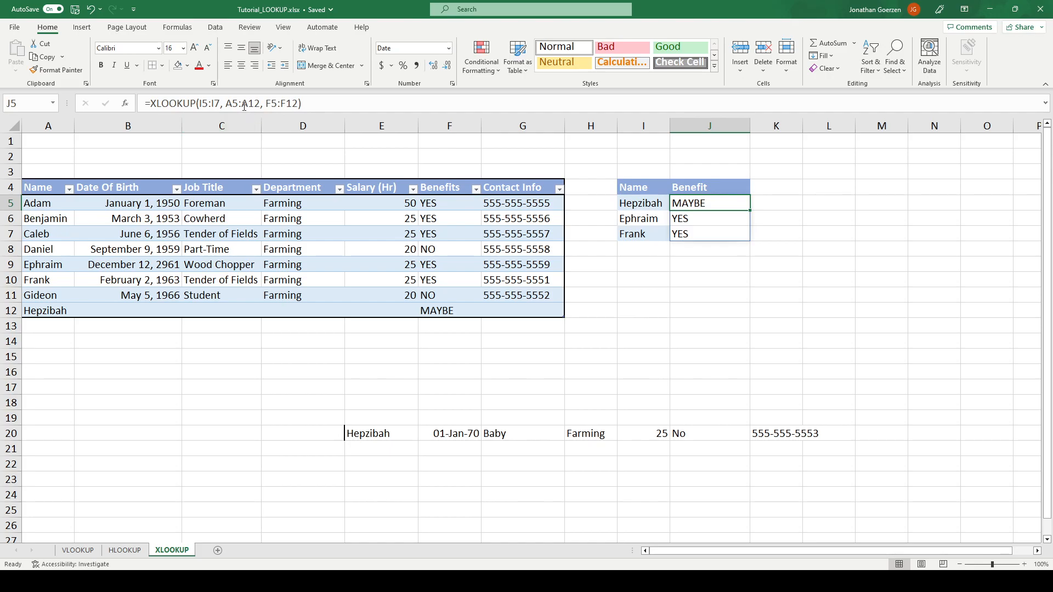
{"action": "left_click_drag", "start_coordinate": [260, 103], "coordinate": [225, 103]}
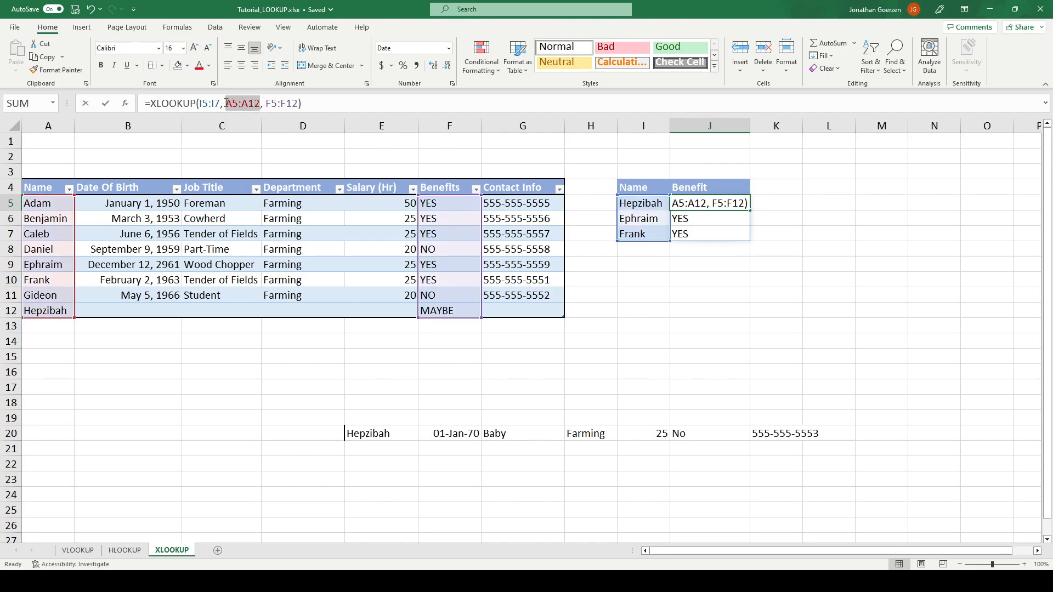
{"action": "key", "text": "BackSpace"}
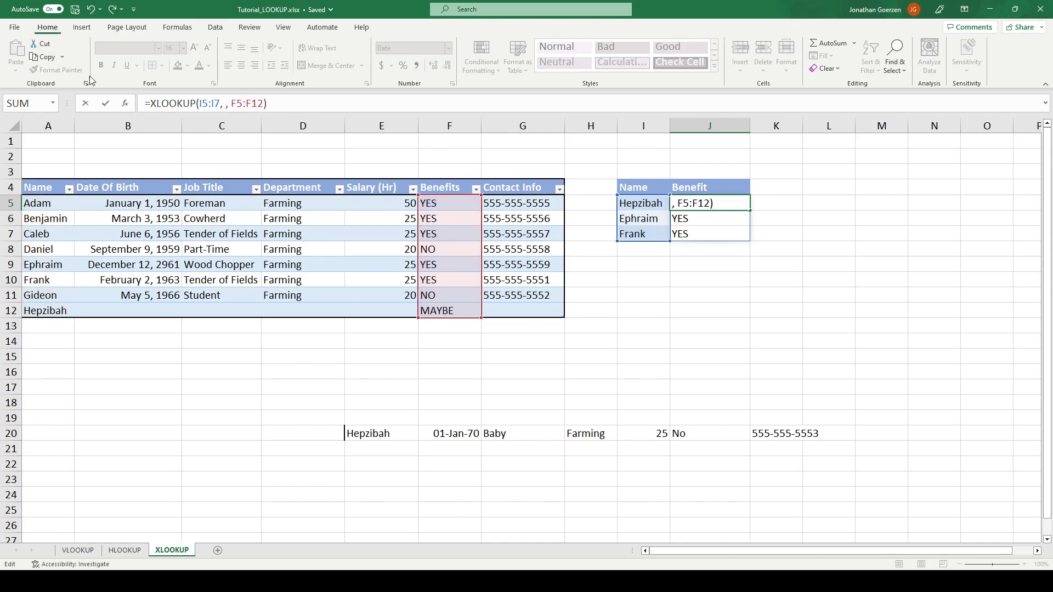
{"action": "left_click_drag", "start_coordinate": [45, 211], "coordinate": [78, 303]}
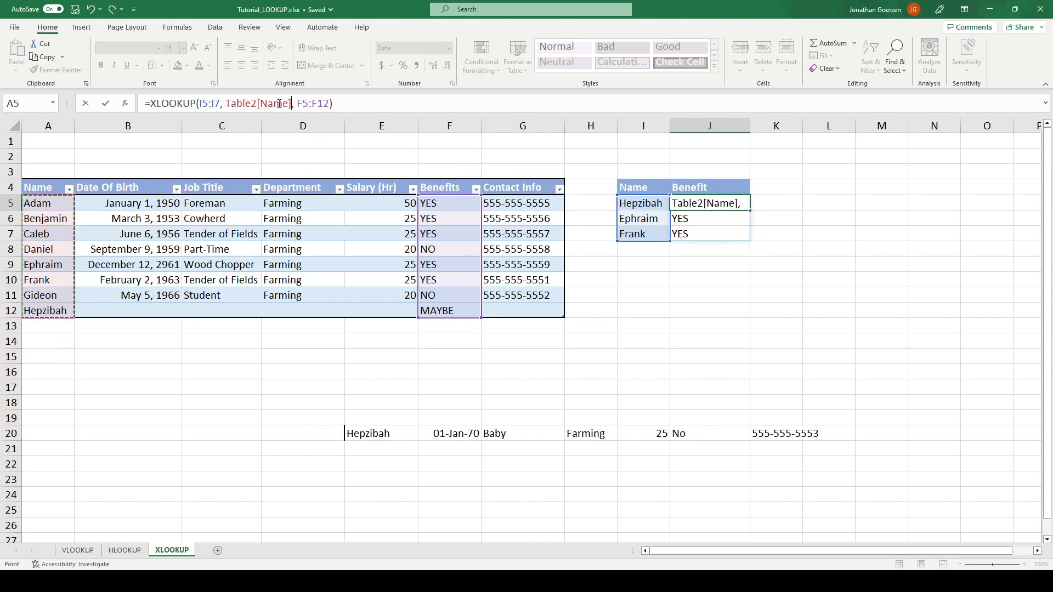
Replace the return array F5:F12 in the J5 formula with Table2[Benefits], and check the formula in the result cells
{"action": "left_click_drag", "start_coordinate": [302, 105], "coordinate": [329, 105]}
{"action": "key", "text": "BackSpace"}
{"action": "key", "text": "BackSpace"}
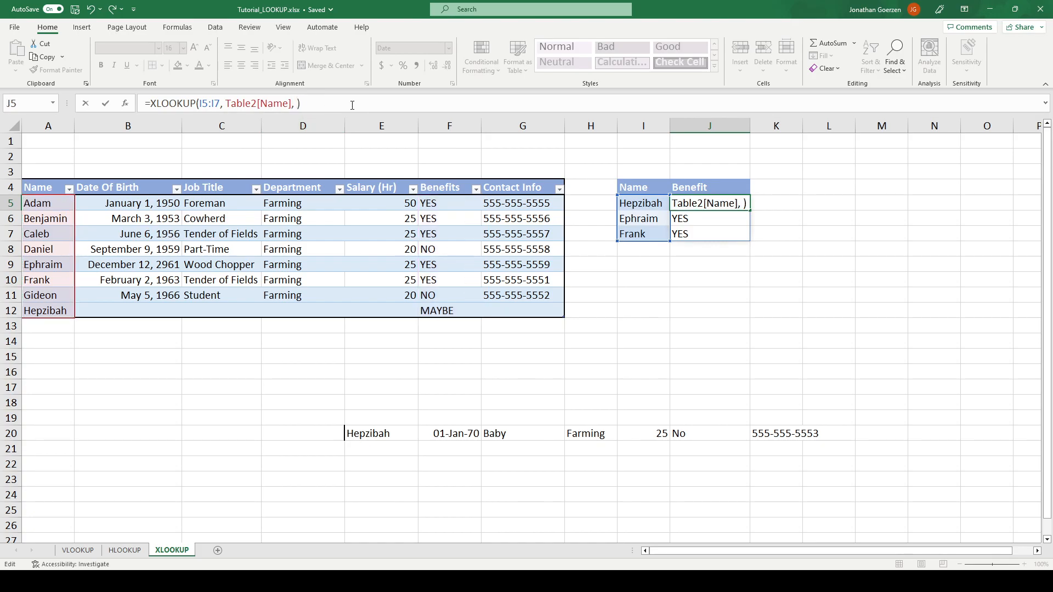
{"action": "left_click_drag", "start_coordinate": [453, 204], "coordinate": [480, 301]}
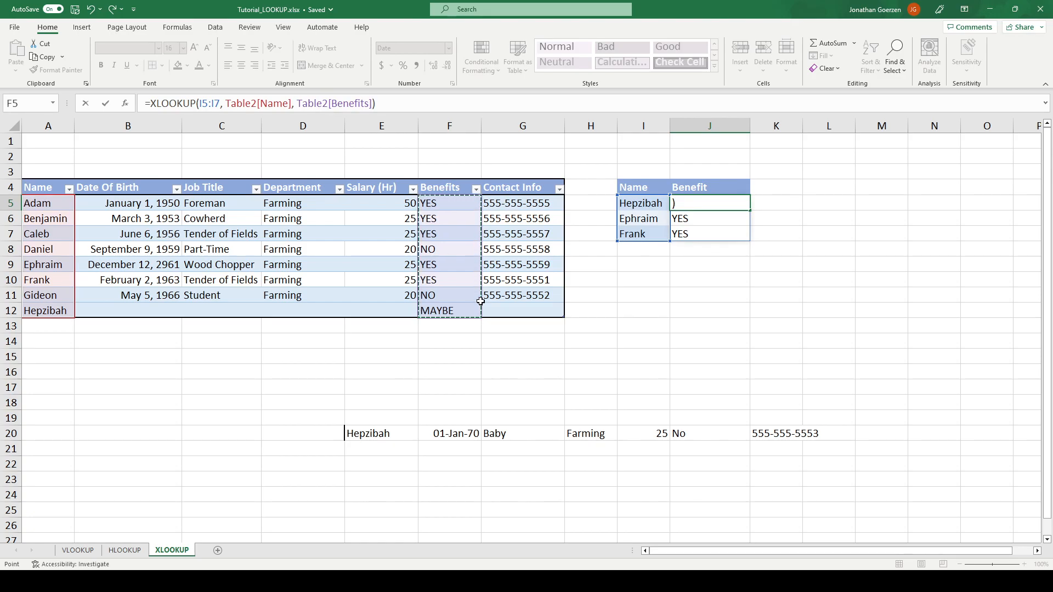
{"action": "key", "text": "Return"}
{"action": "key", "text": "Up"}
{"action": "key", "text": "Down"}
{"action": "key", "text": "Down"}
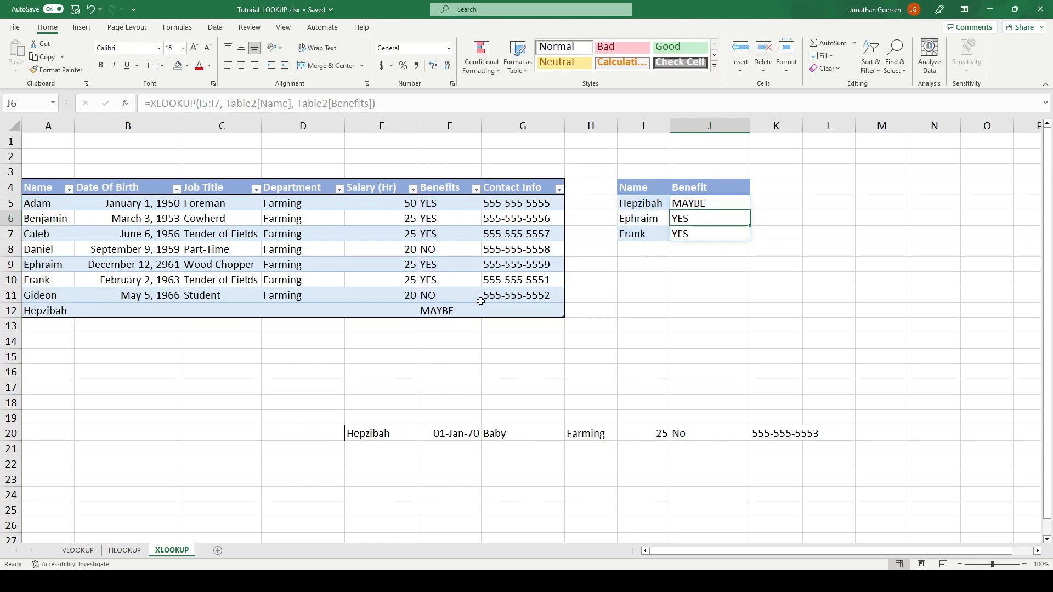
Delete the copied employee record in row 20 by clearing the range E17:M23
{"action": "left_click_drag", "start_coordinate": [367, 389], "coordinate": [876, 473]}
{"action": "key", "text": "Delete"}
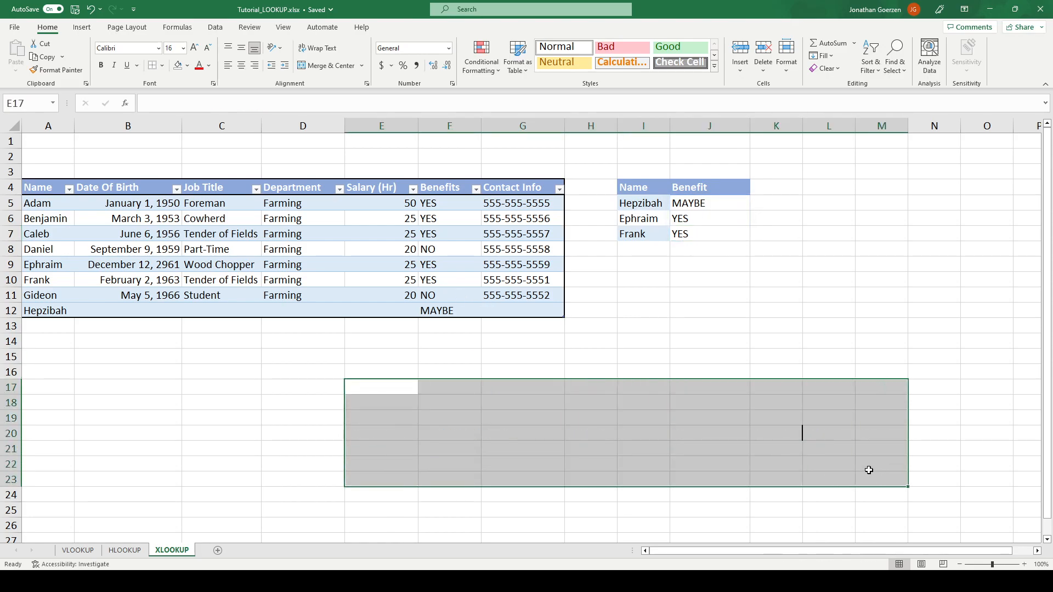
{"action": "left_click", "coordinate": [764, 279]}
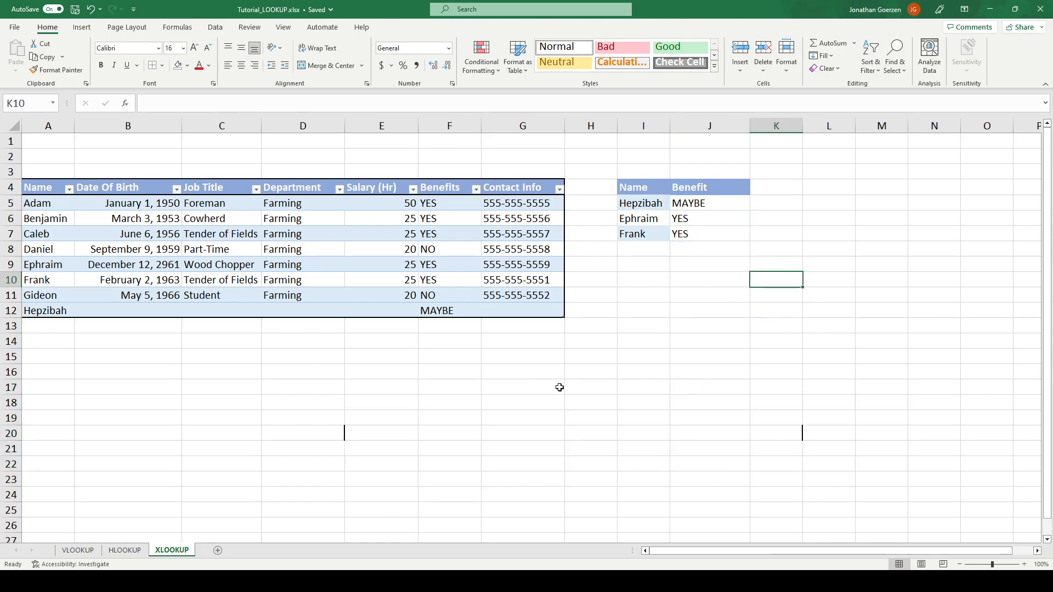